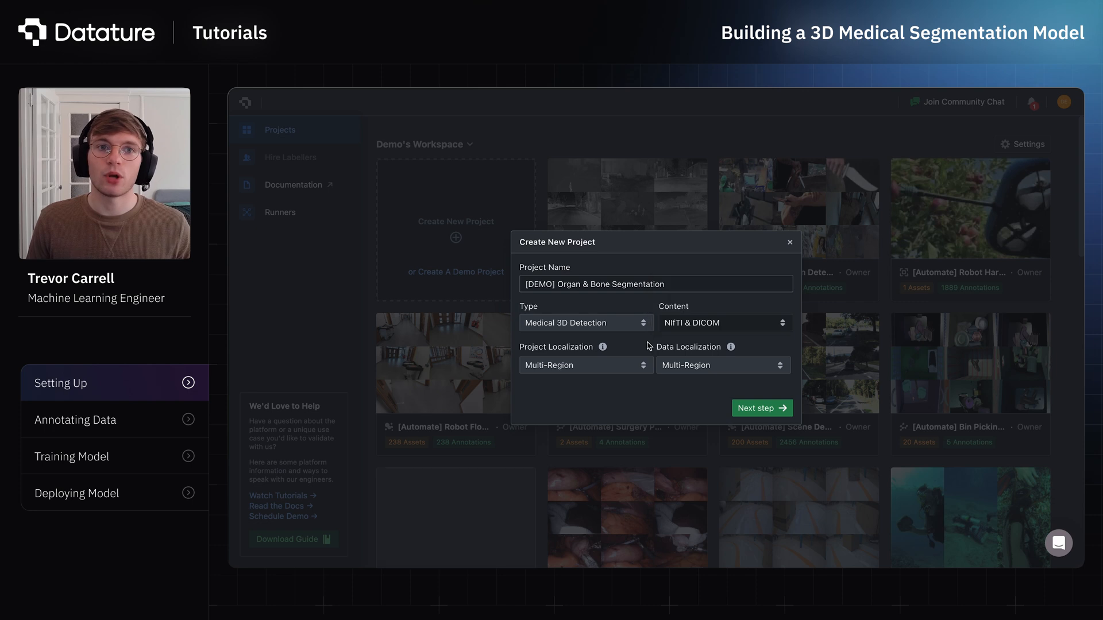
Create the Medical 3D Detection project "[DEMO] Organ & Bone Segmentation" with NIfTI & DICOM content and Multi-Region project and data localization
click(682, 368)
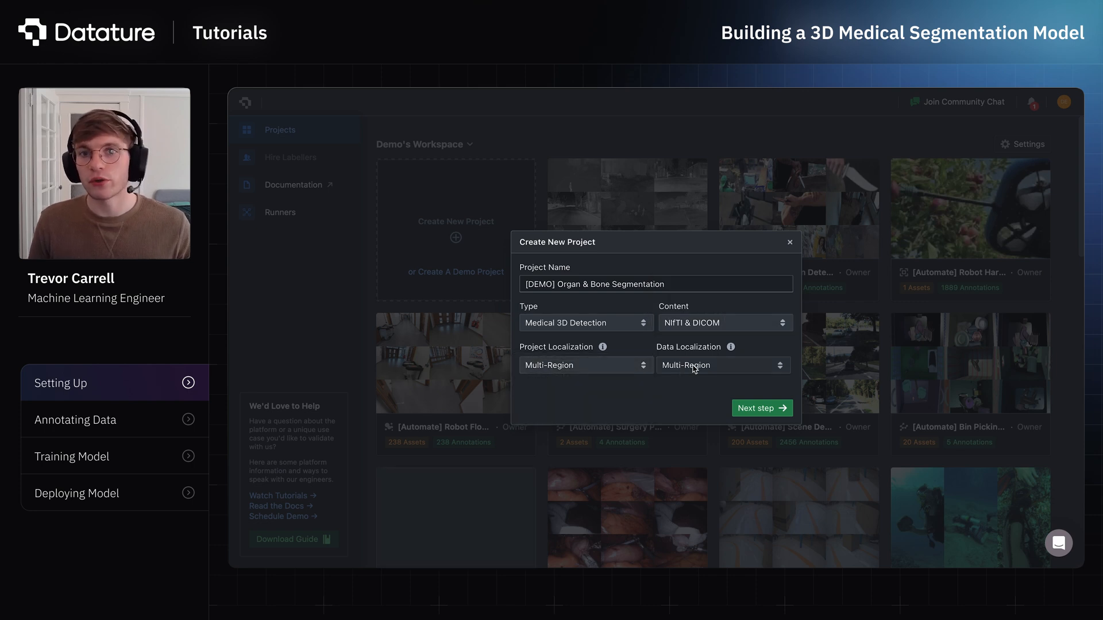
click(695, 367)
click(697, 368)
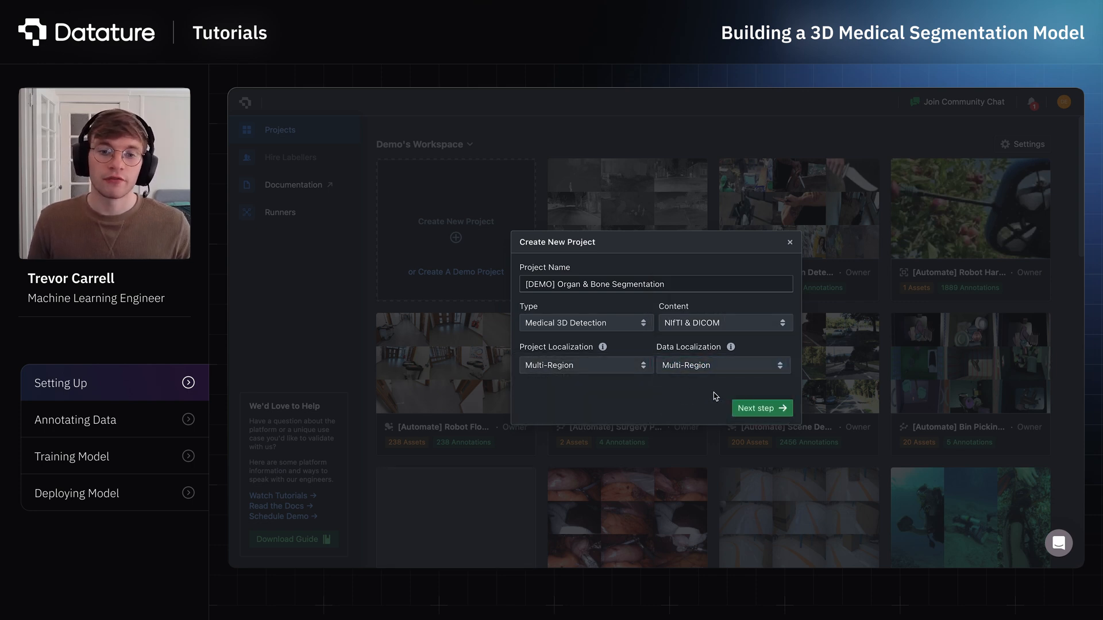
click(753, 409)
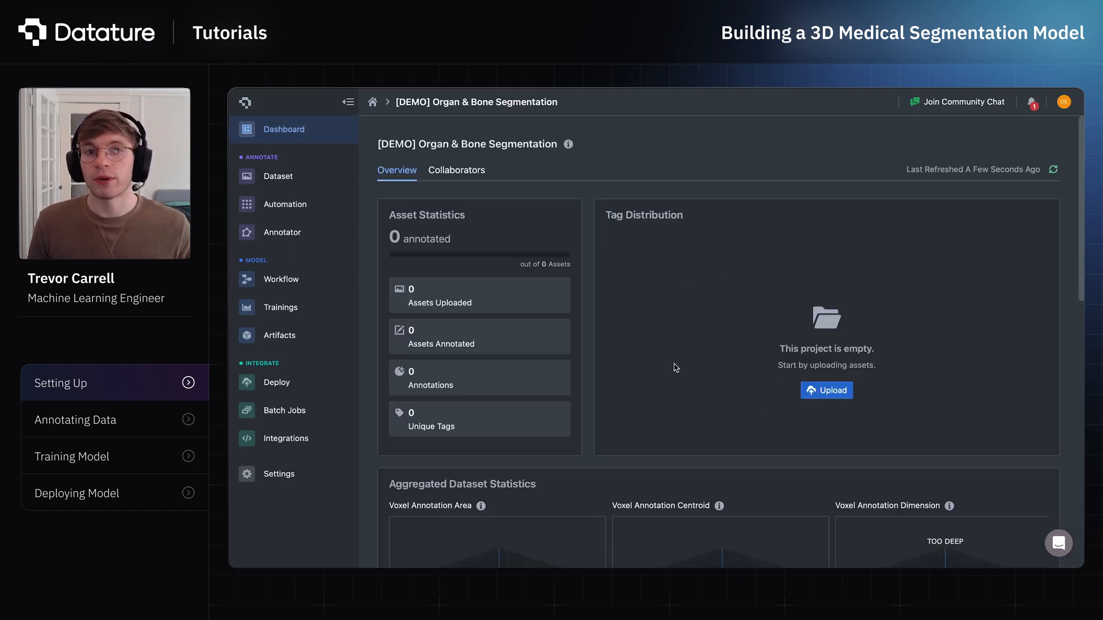
Upload volume-127.nii.gz, volume-105.nii.gz and volume-116.nii.gz from the OrganSegmentations folder without specifying a group name
scroll(676, 367, down, 7)
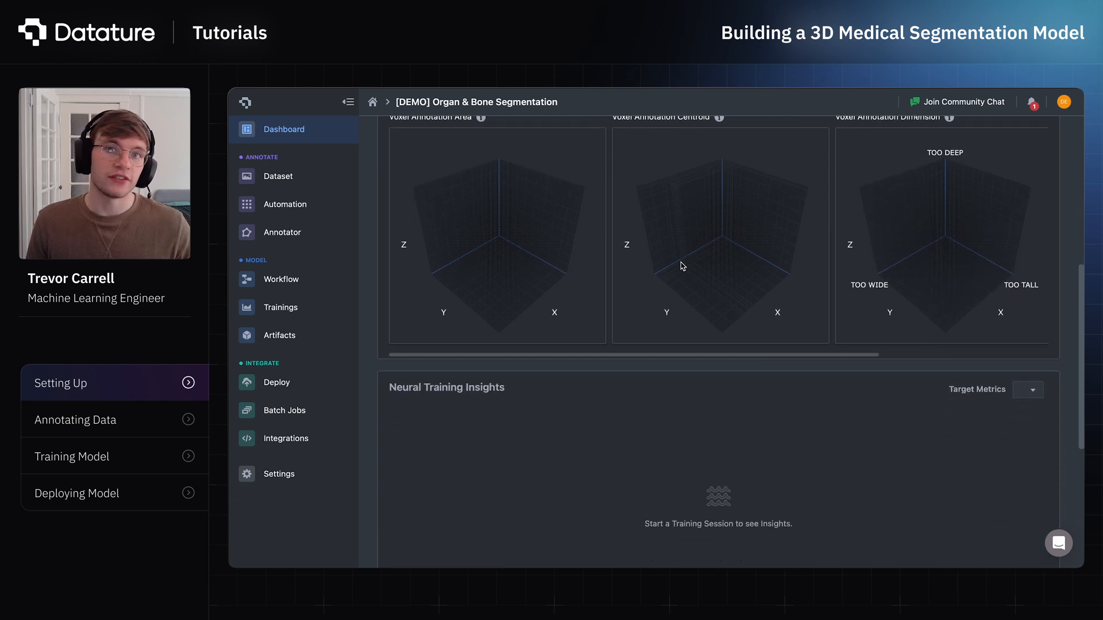
drag(544, 256, 509, 266)
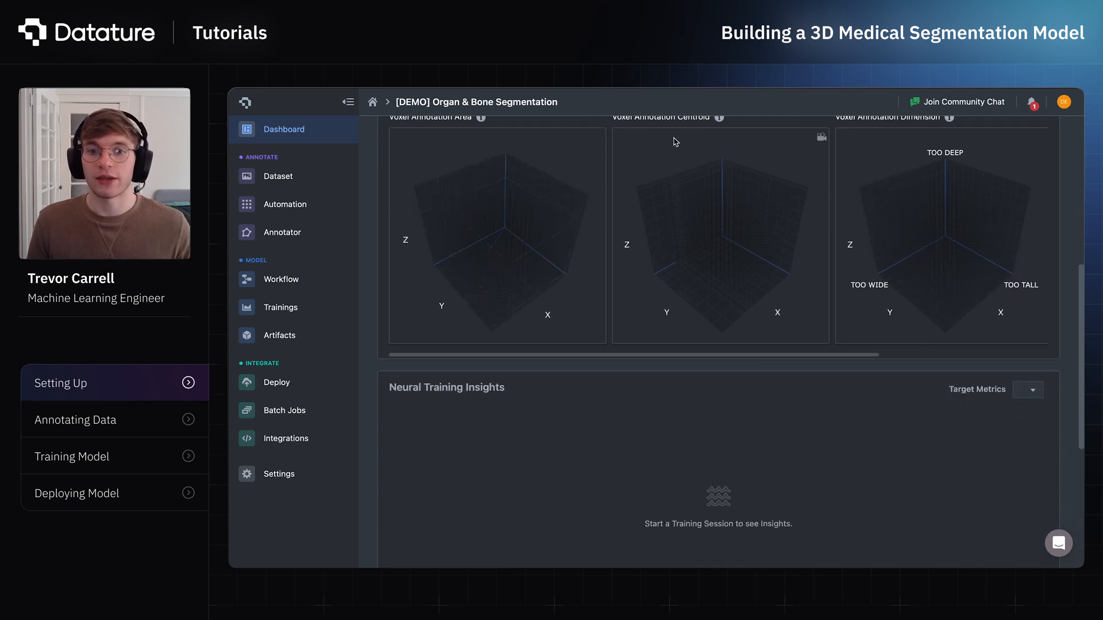
scroll(677, 132, up, 7)
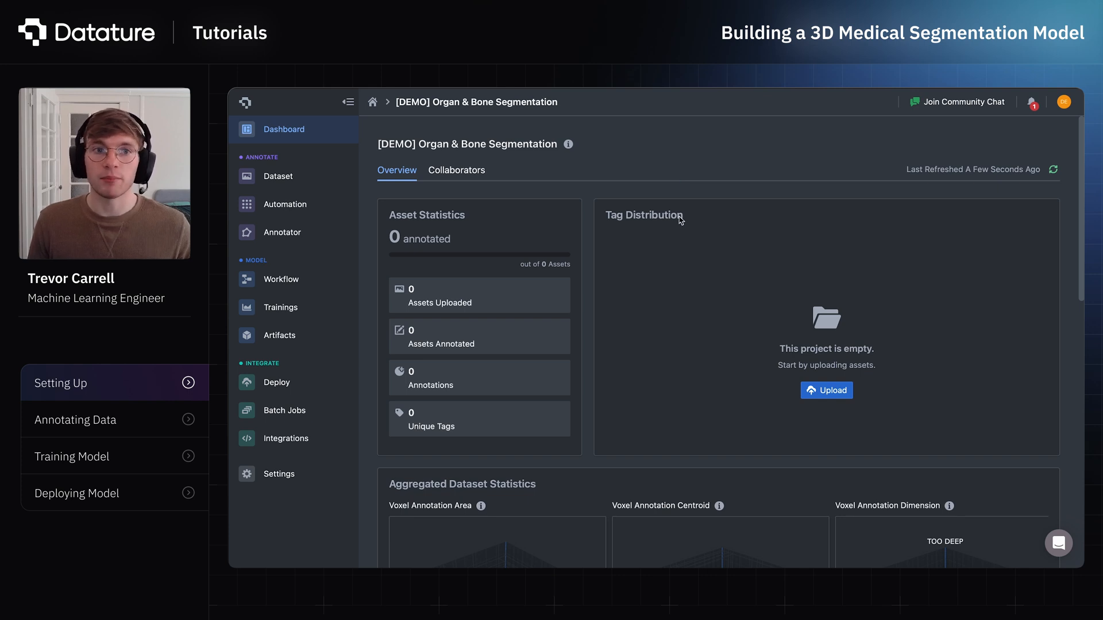
click(825, 390)
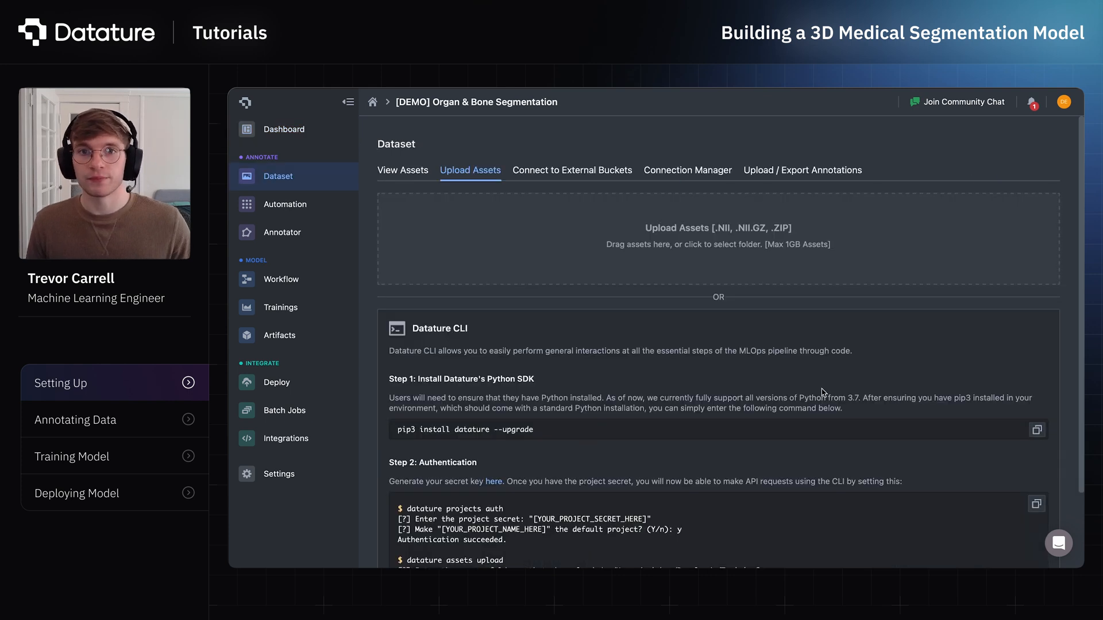
click(730, 240)
drag(676, 259, 674, 282)
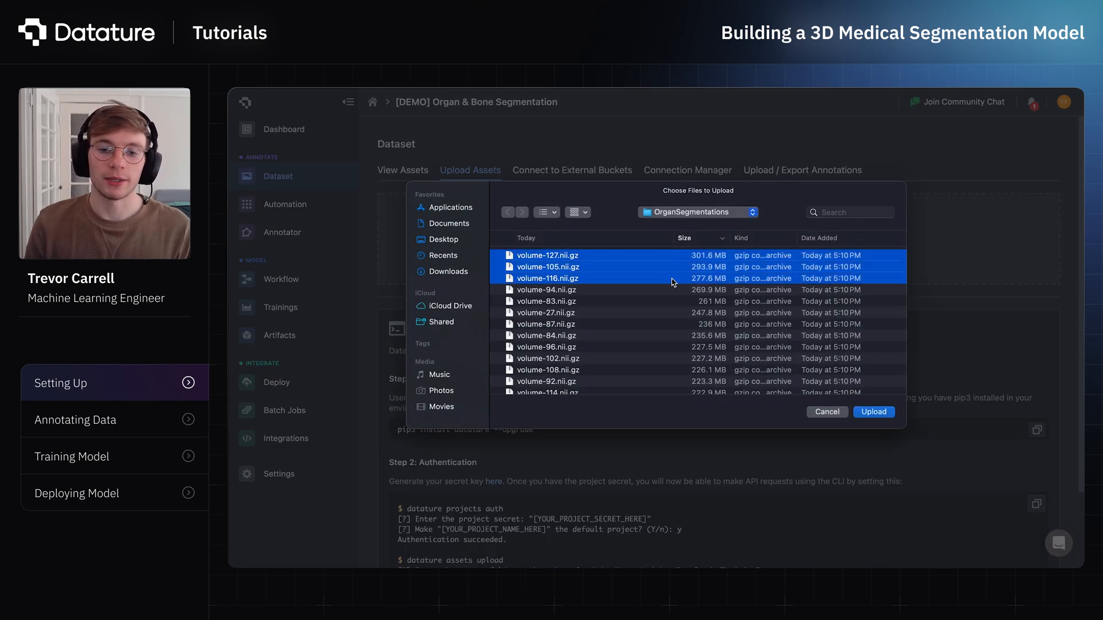
click(872, 411)
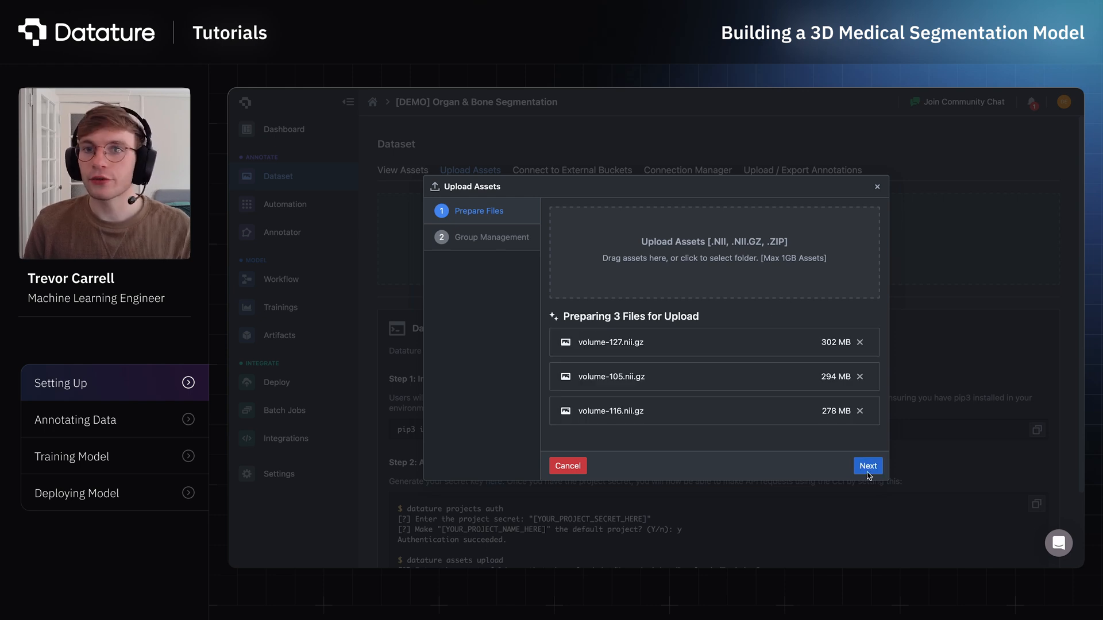
click(868, 467)
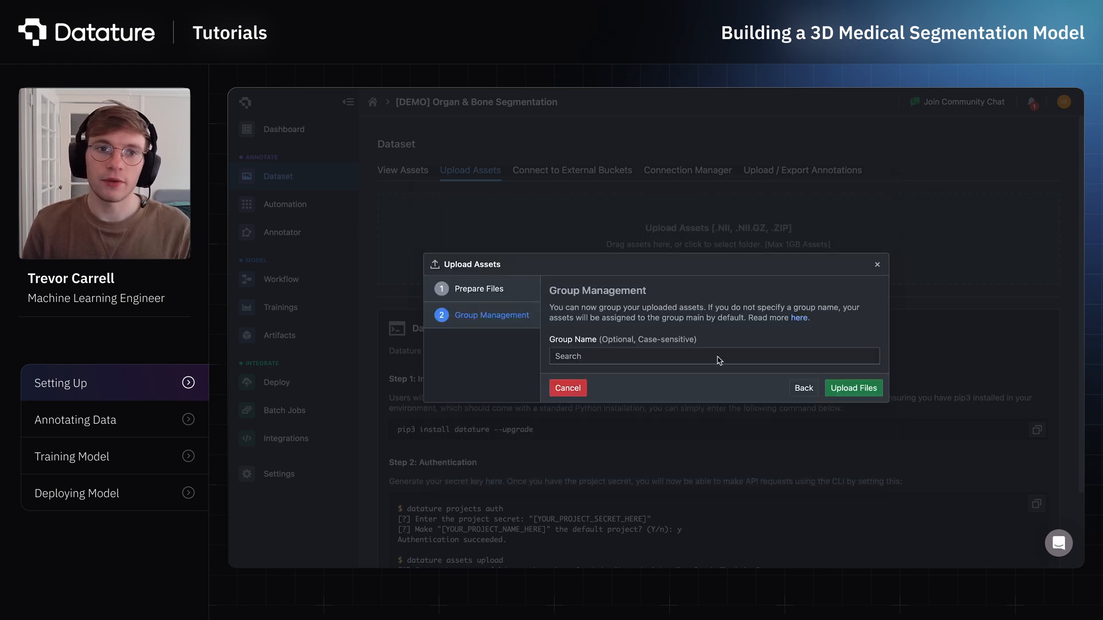
click(850, 392)
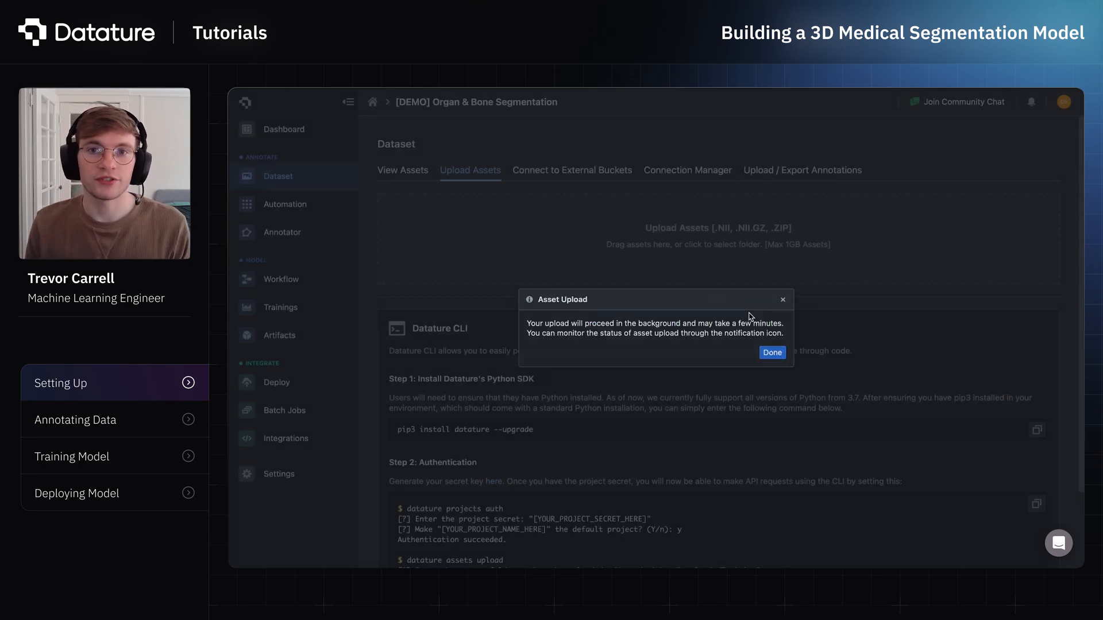
click(777, 354)
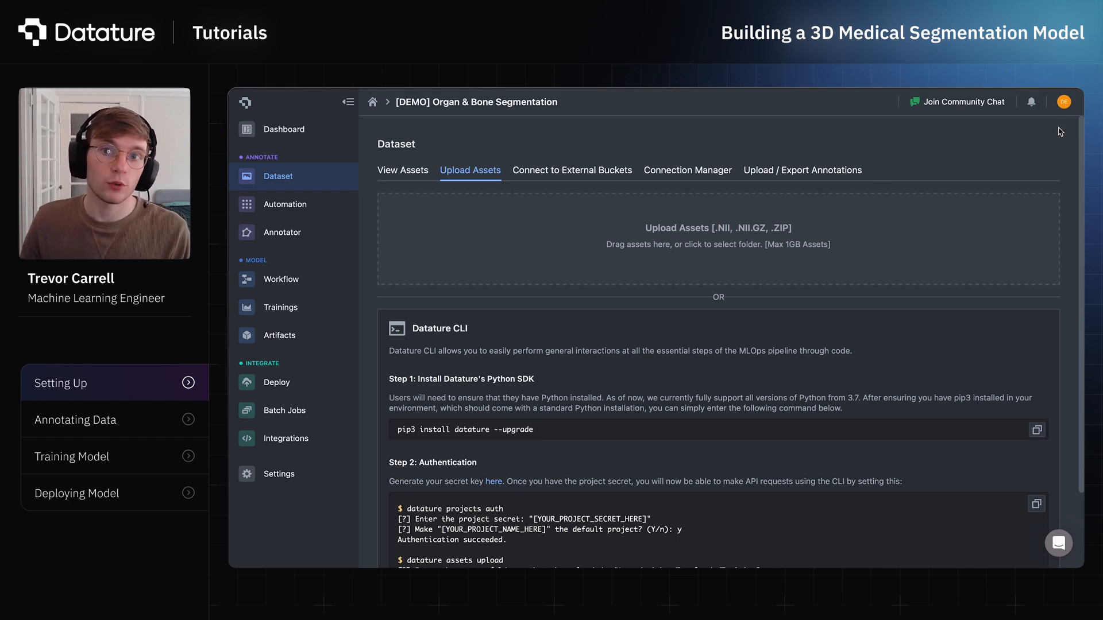
Review the asset upload statuses in the notification list
click(1031, 102)
scroll(927, 253, down, 5)
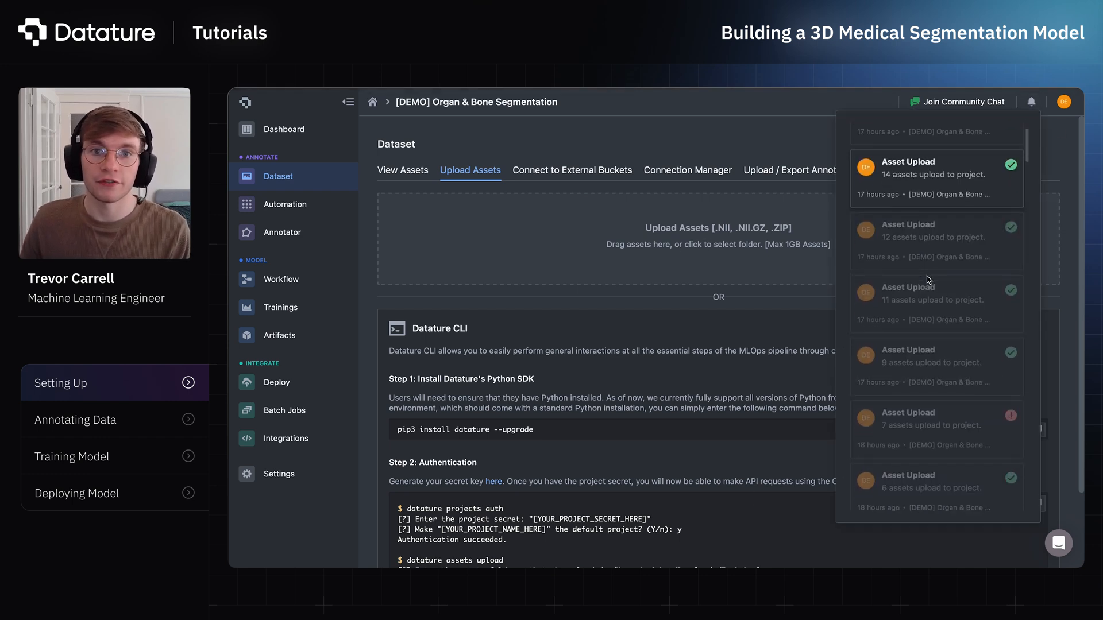
scroll(923, 396, down, 1)
scroll(956, 219, down, 4)
scroll(931, 434, up, 10)
click(783, 125)
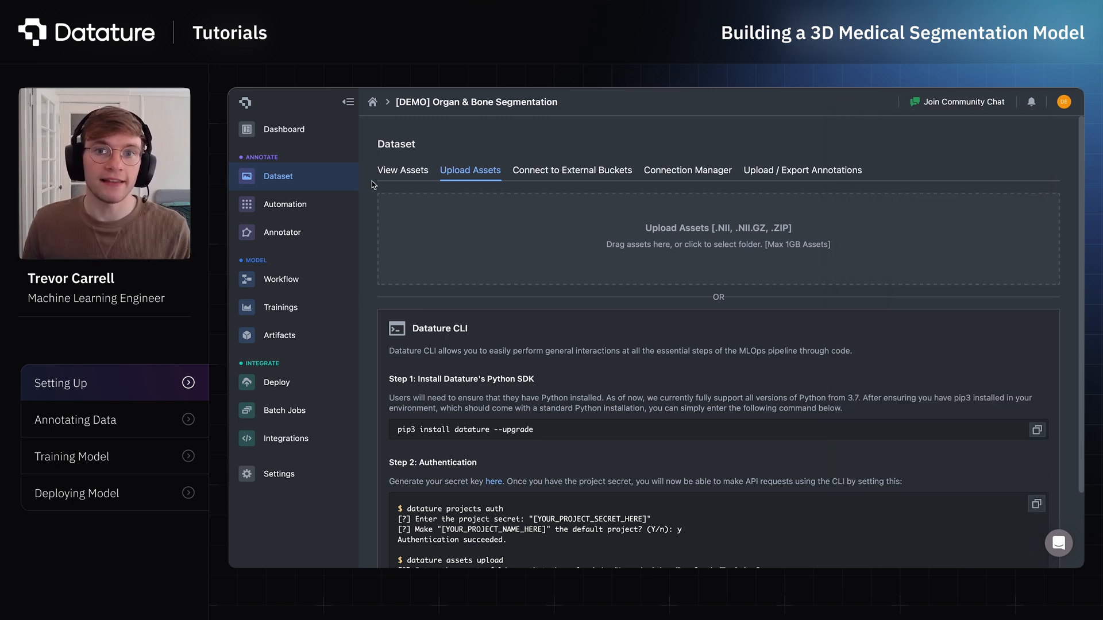
Open the dataset's asset gallery and browse the uploaded scan volumes
click(397, 172)
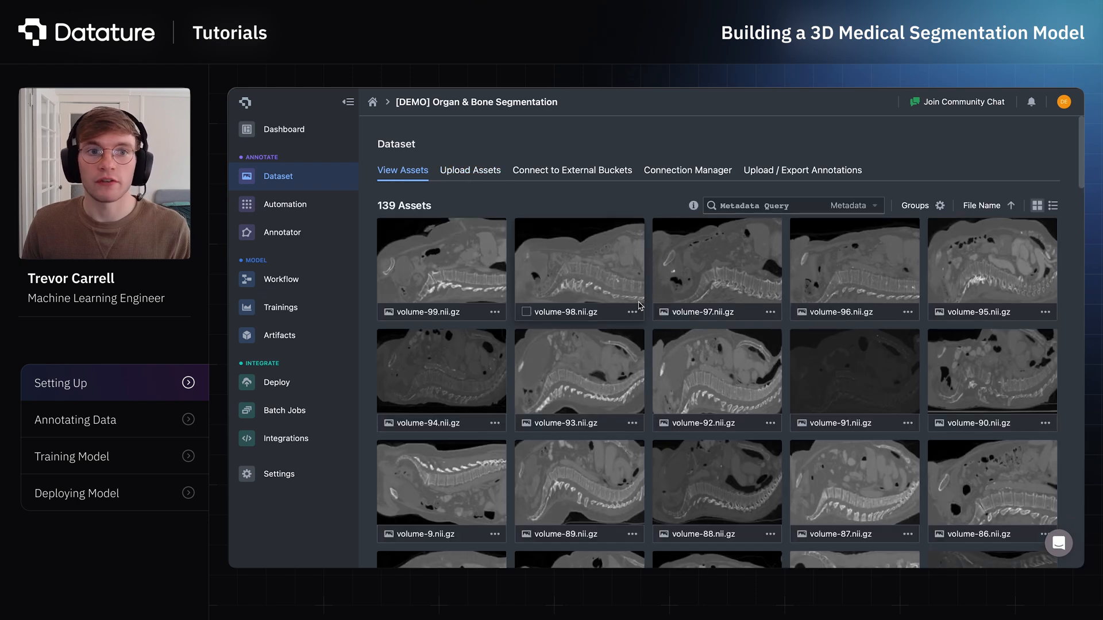
scroll(639, 310, down, 8)
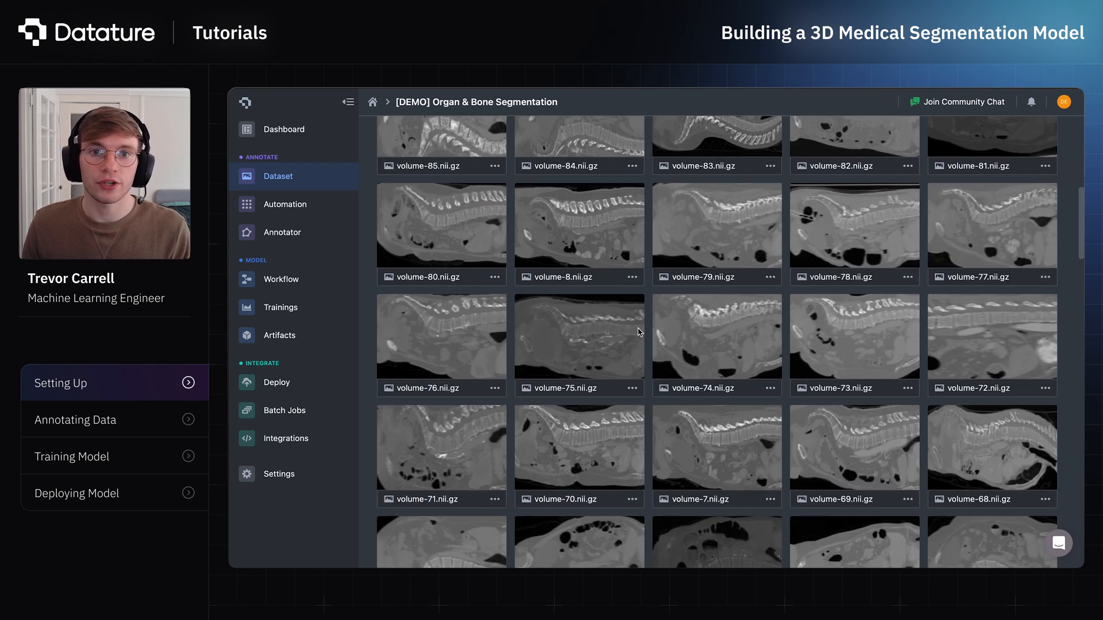
scroll(639, 332, down, 9)
scroll(639, 333, up, 9)
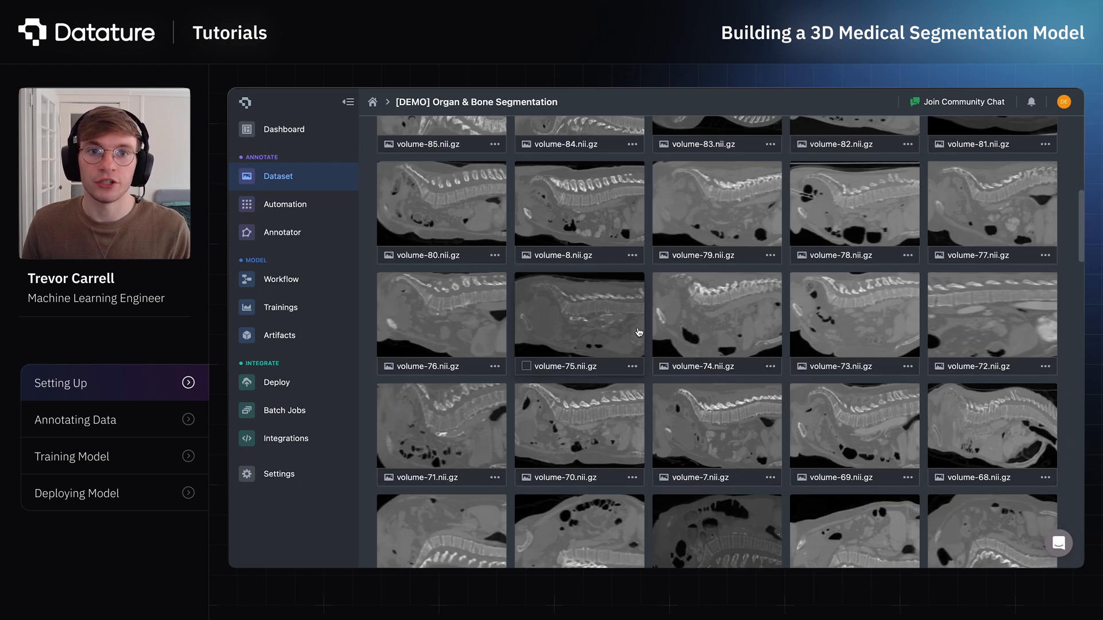
scroll(639, 332, up, 8)
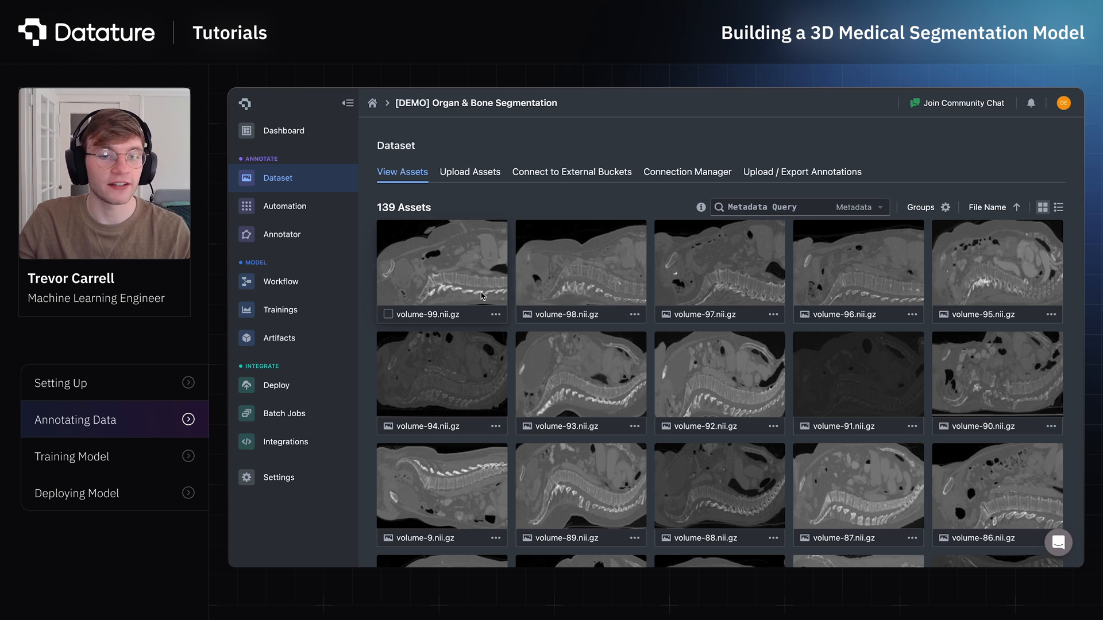
Open volume-99.nii.gz for annotation and create a tag named "lungs"
click(496, 314)
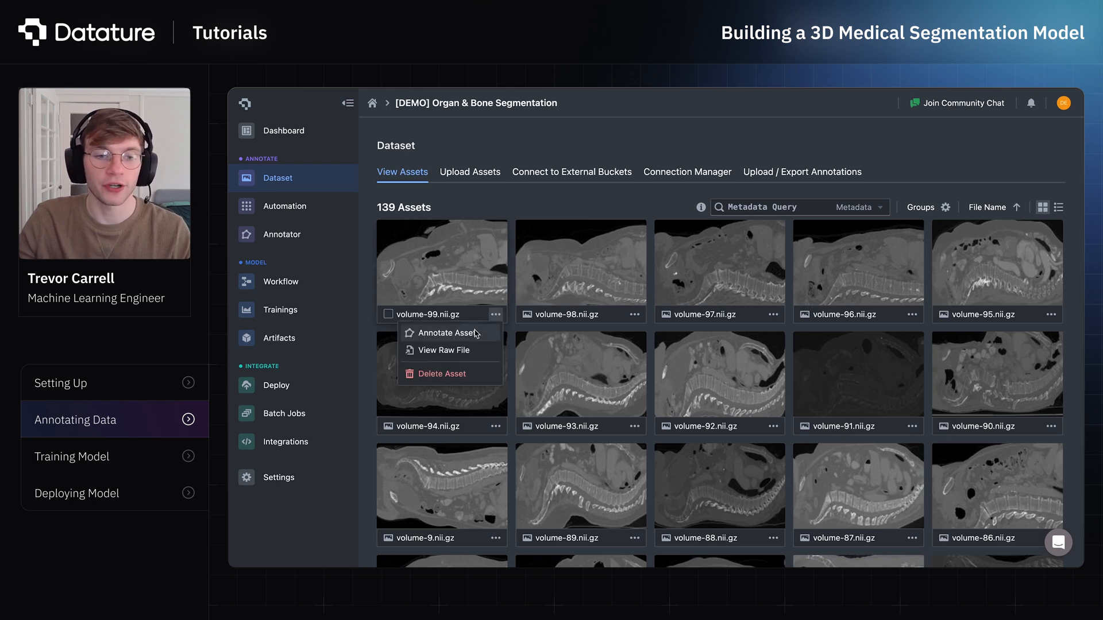
click(475, 334)
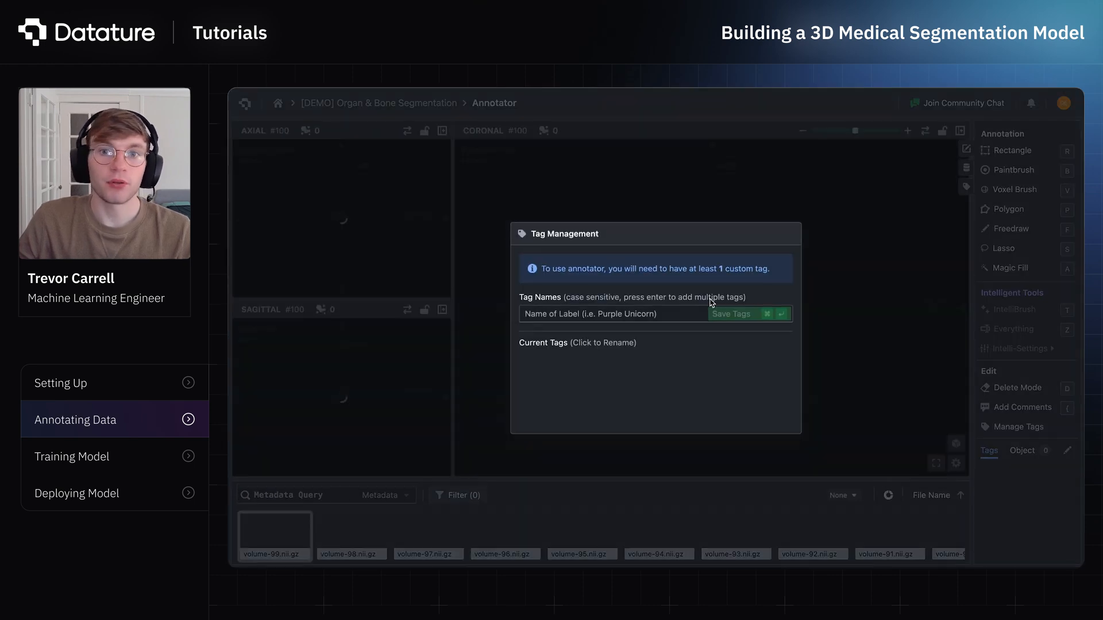
click(660, 319)
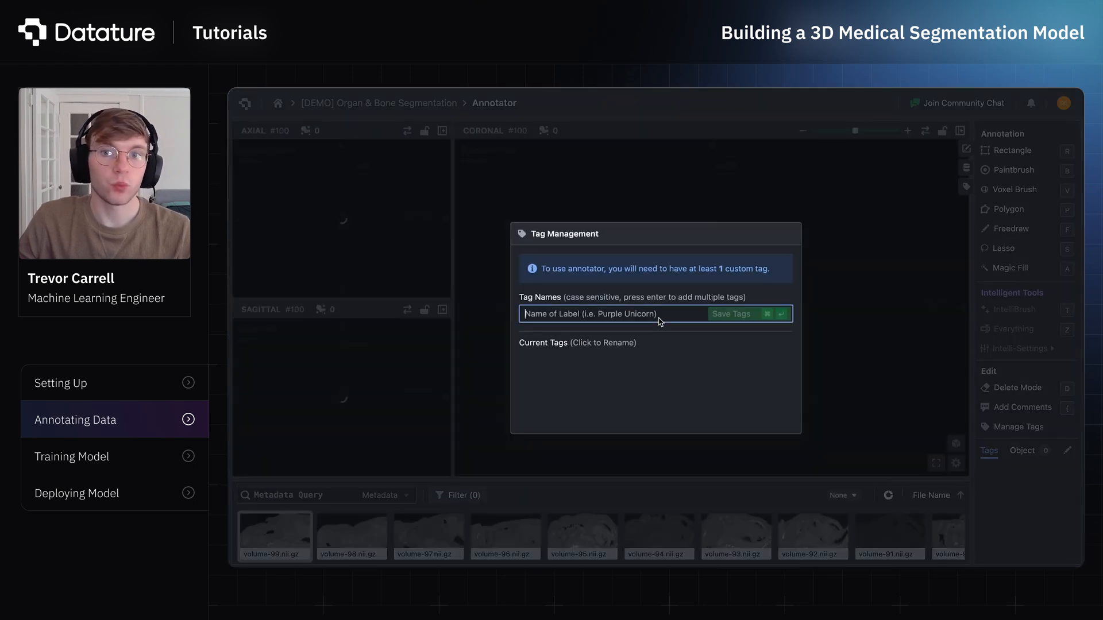
text(lungs)
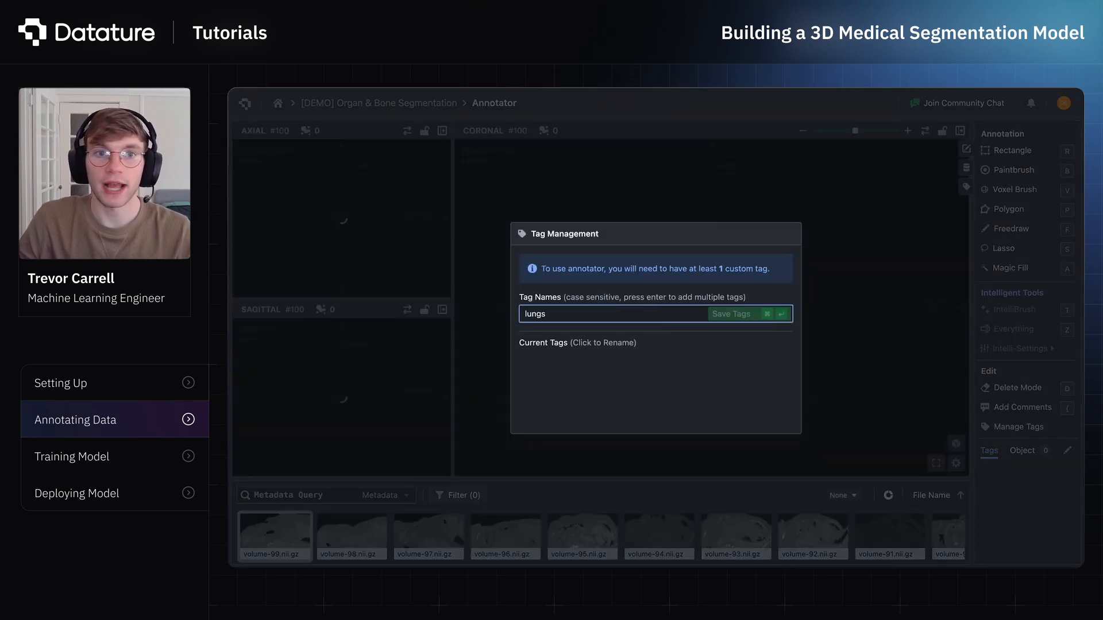
key(super+Return)
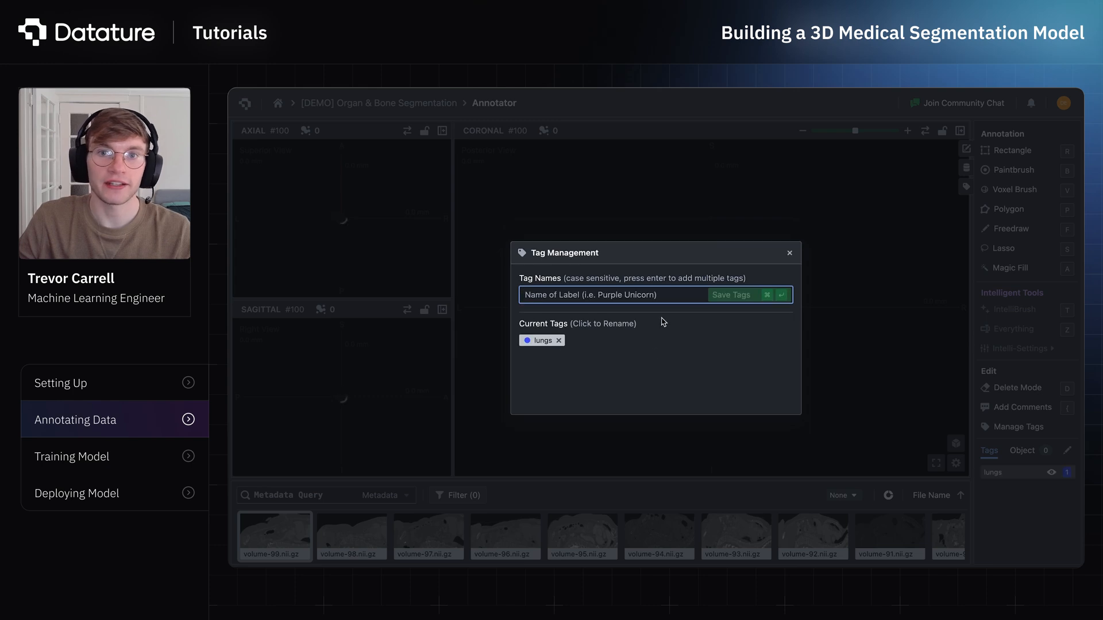
click(790, 253)
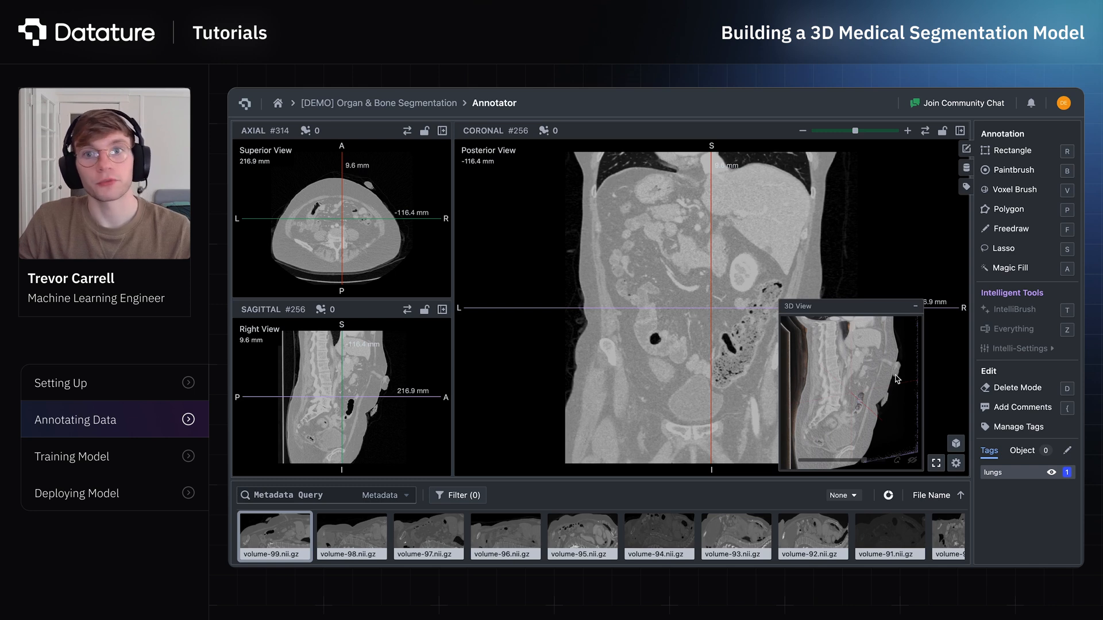
Minimize the 3D view and navigate to coronal slice 242, axial slice 331 and sagittal slice 297
drag(867, 366, 863, 340)
click(917, 310)
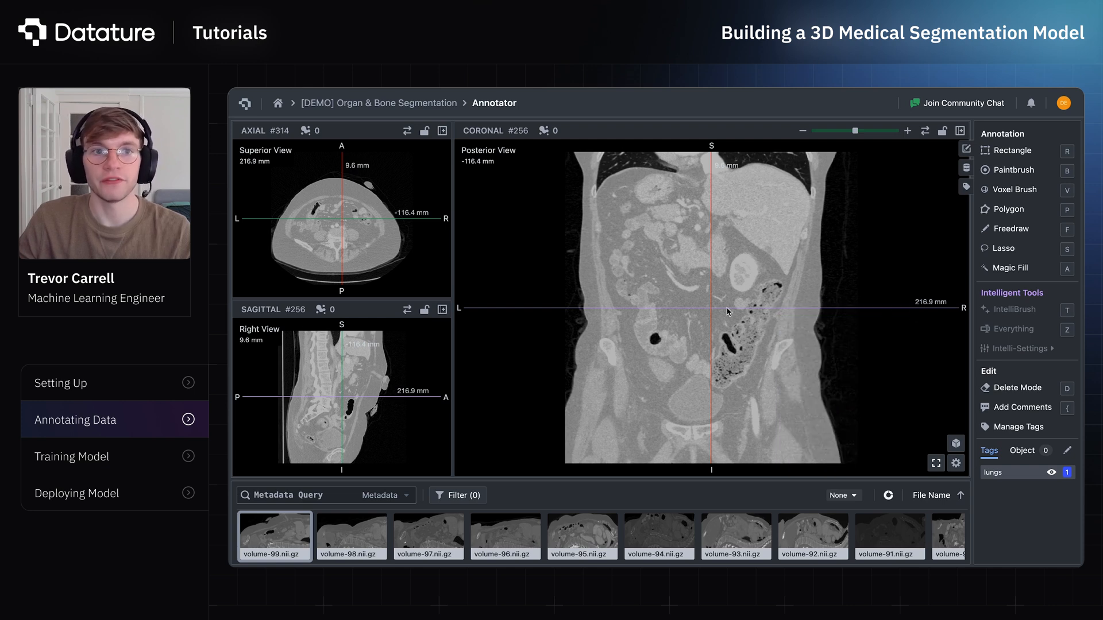
drag(855, 134, 852, 131)
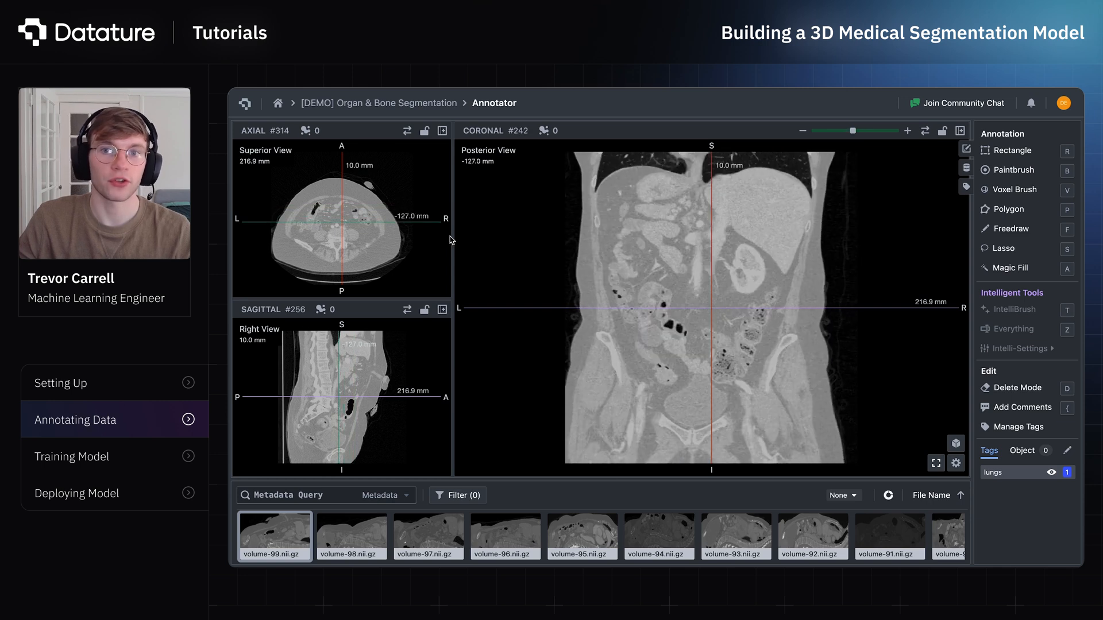
drag(454, 240, 620, 241)
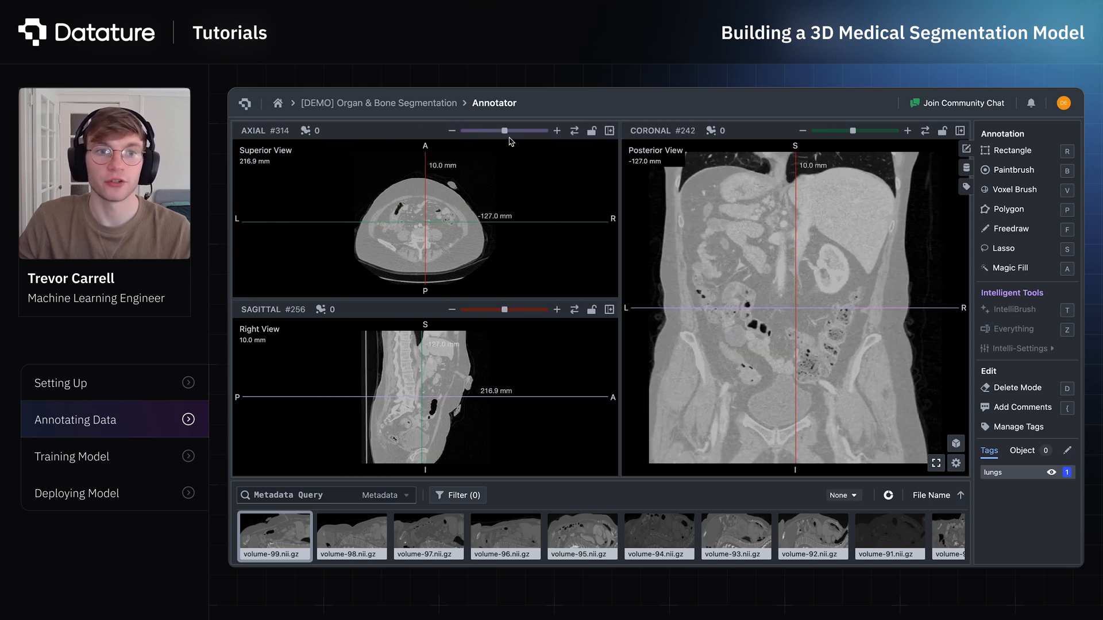
mouse_move(508, 131)
mouse_down()
mouse_move(528, 131)
mouse_move(507, 131)
mouse_up()
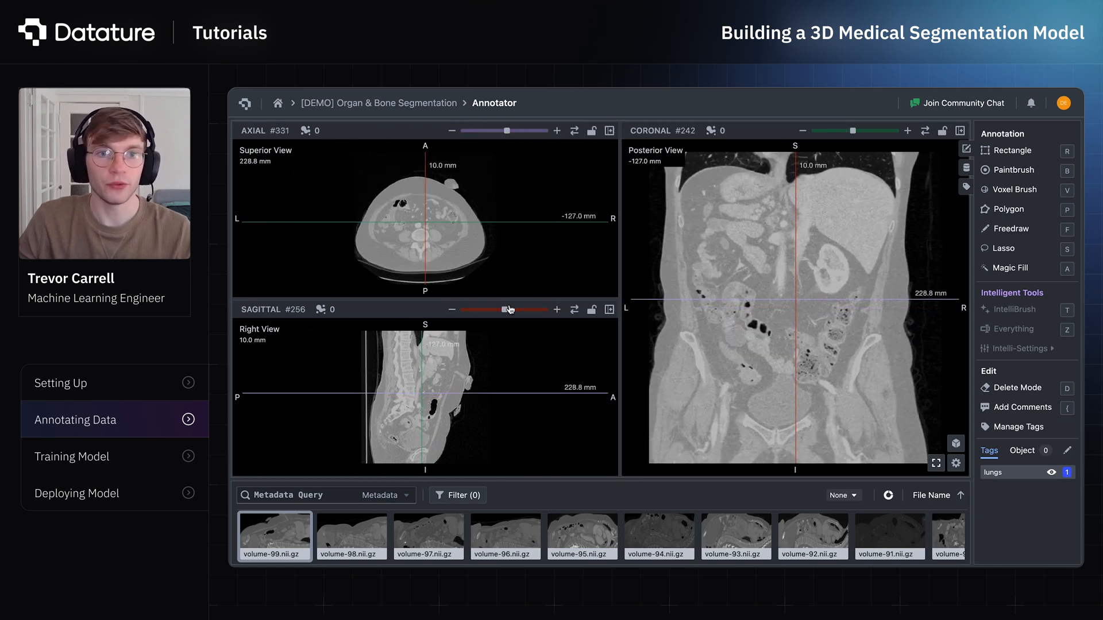
drag(507, 310, 512, 309)
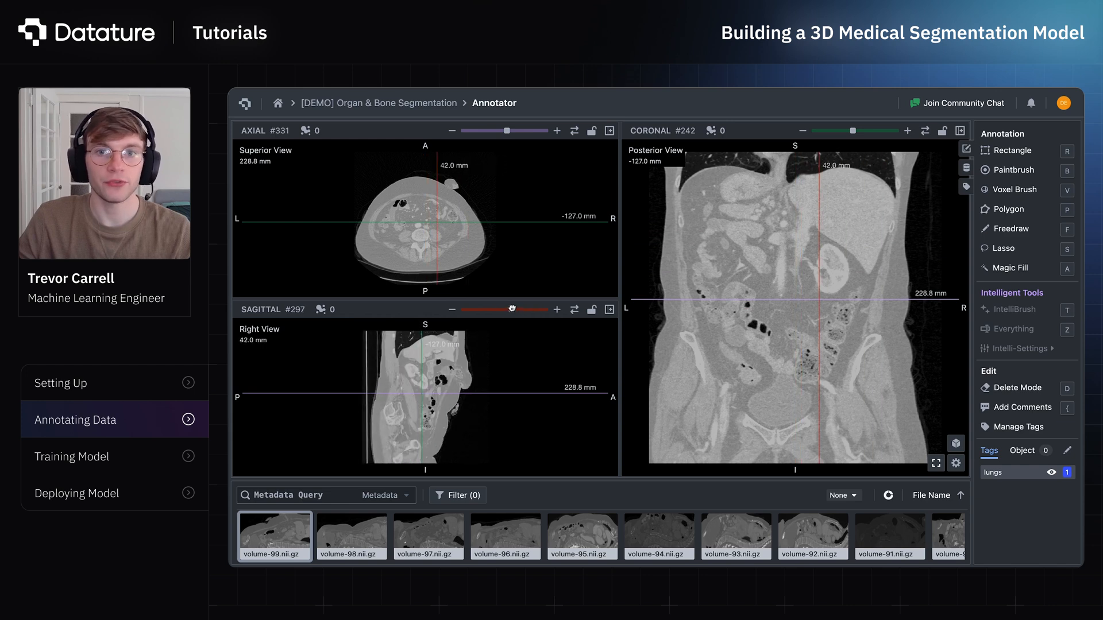
Rearrange the viewports so the axial view is the large one, beside the stacked coronal and sagittal views
drag(396, 132, 837, 147)
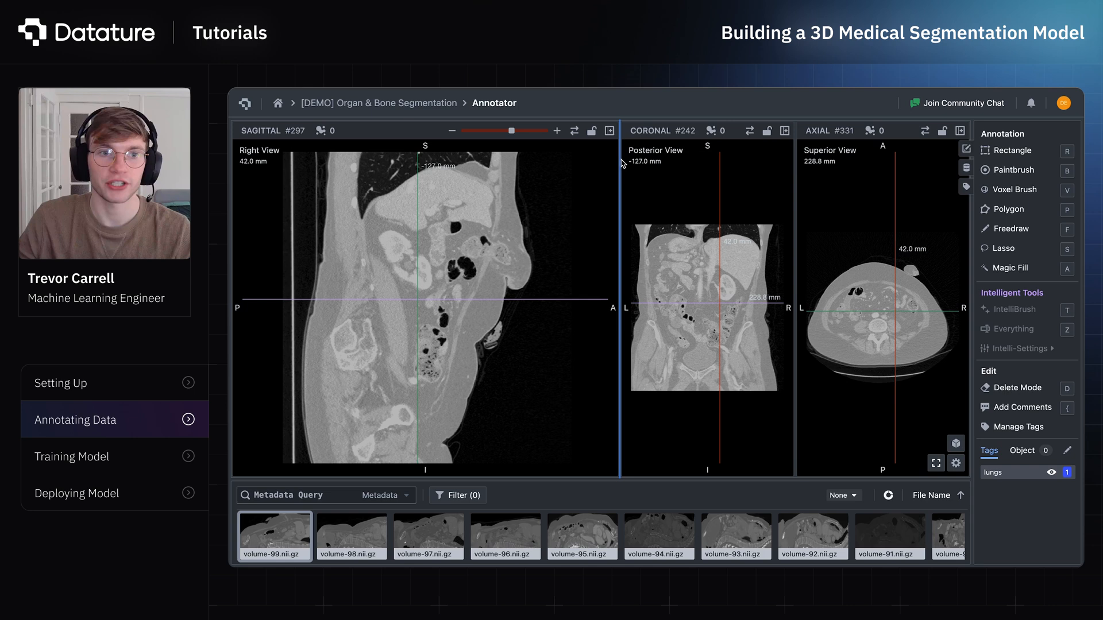
drag(620, 159, 509, 159)
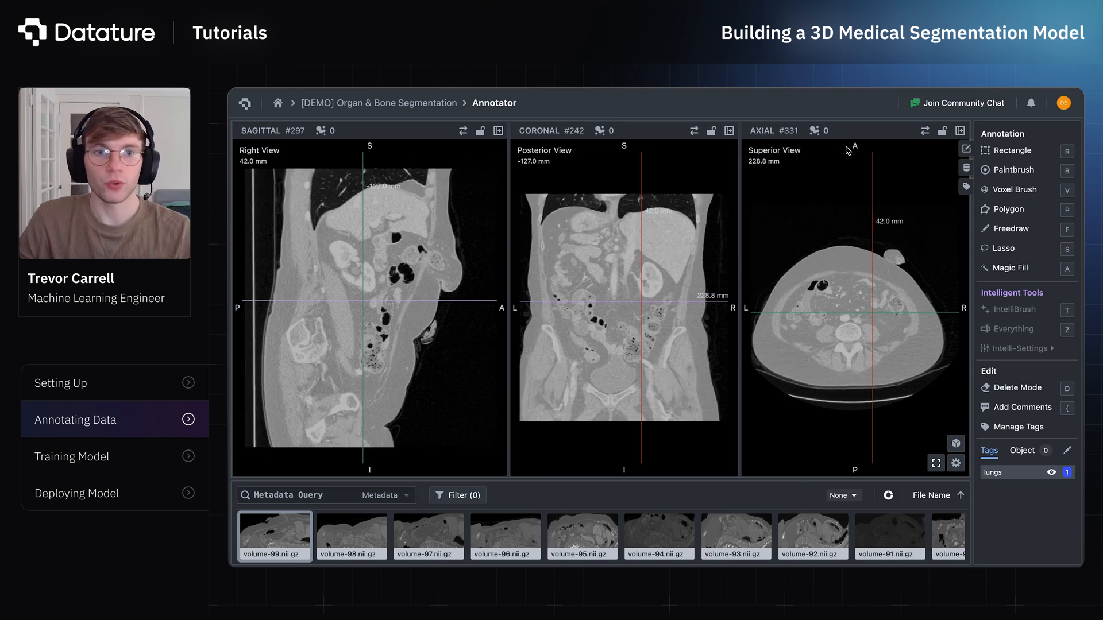
click(878, 136)
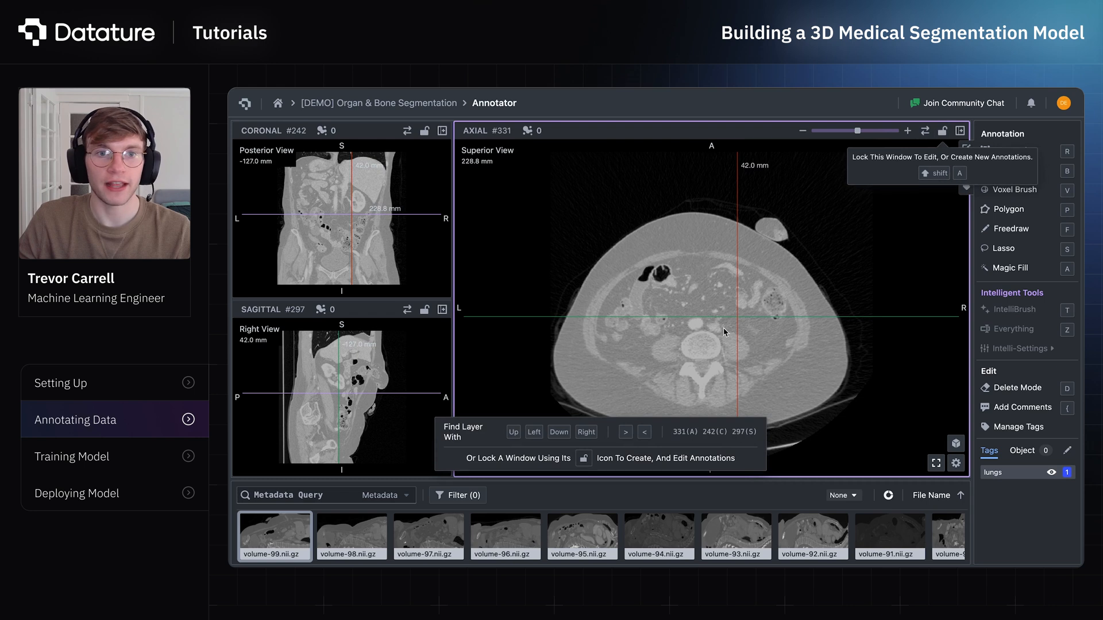
Go to axial slice 600, lock the axial view for editing, and fill the lung on the R side using Magic Fill
drag(858, 133, 895, 131)
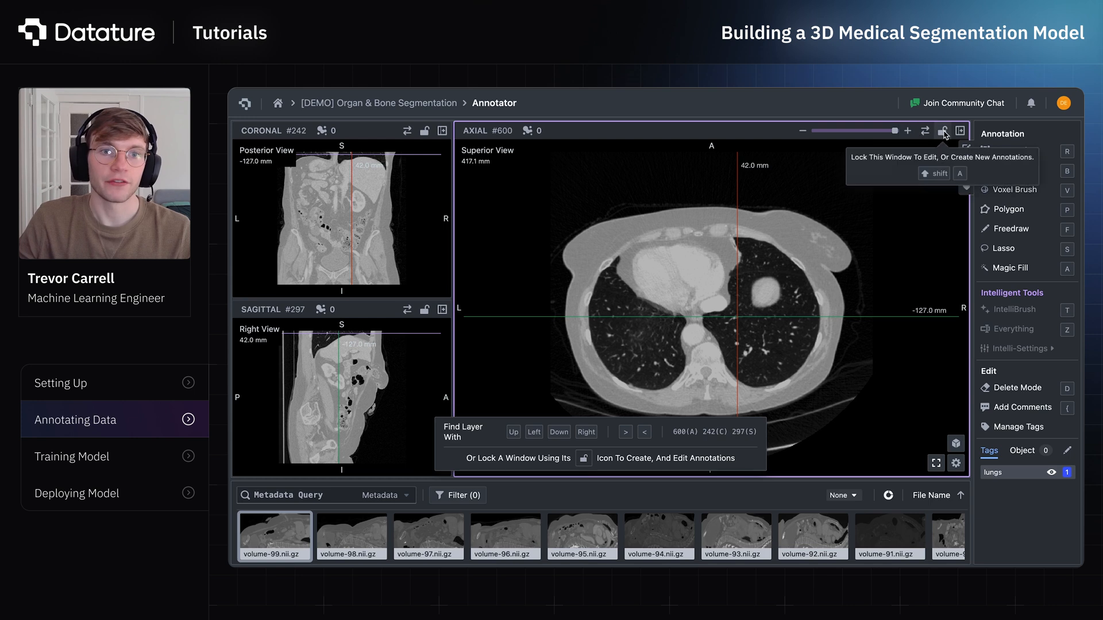
click(943, 131)
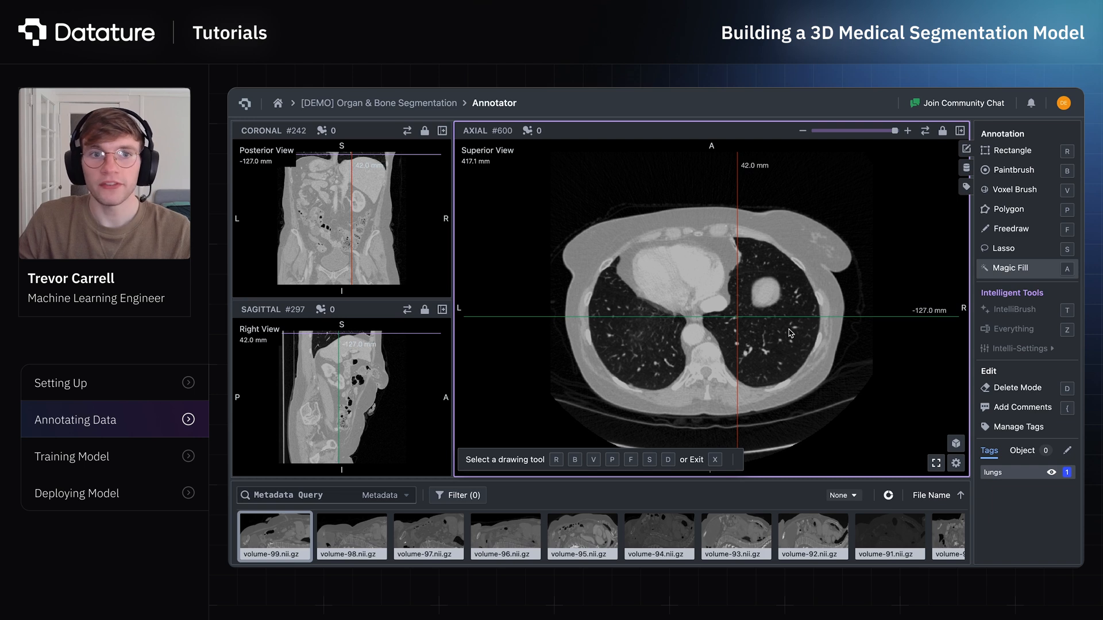
key(a)
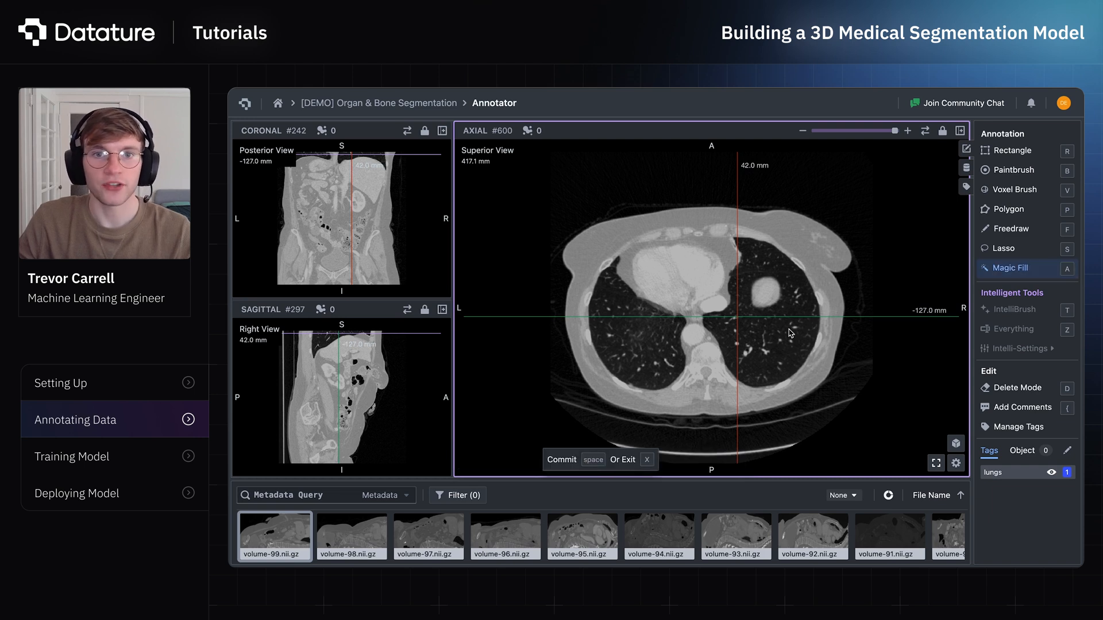
click(774, 325)
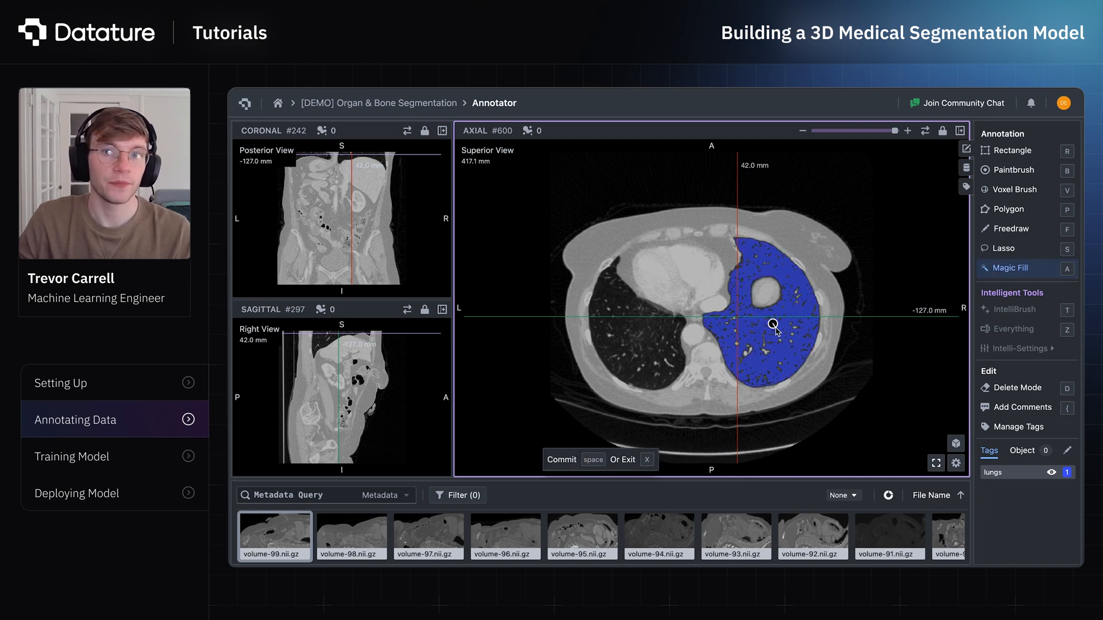
drag(773, 324, 783, 339)
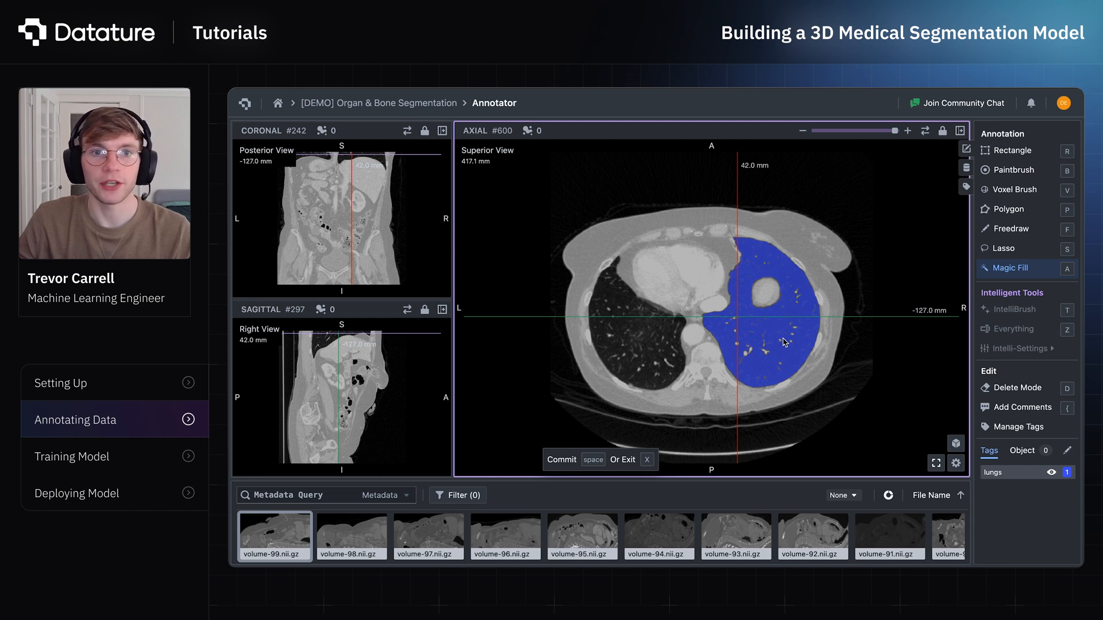
Clean up the holes in the filled R-side lung, commit the annotation, and paint over the remaining gaps with the Paintbrush
key(space)
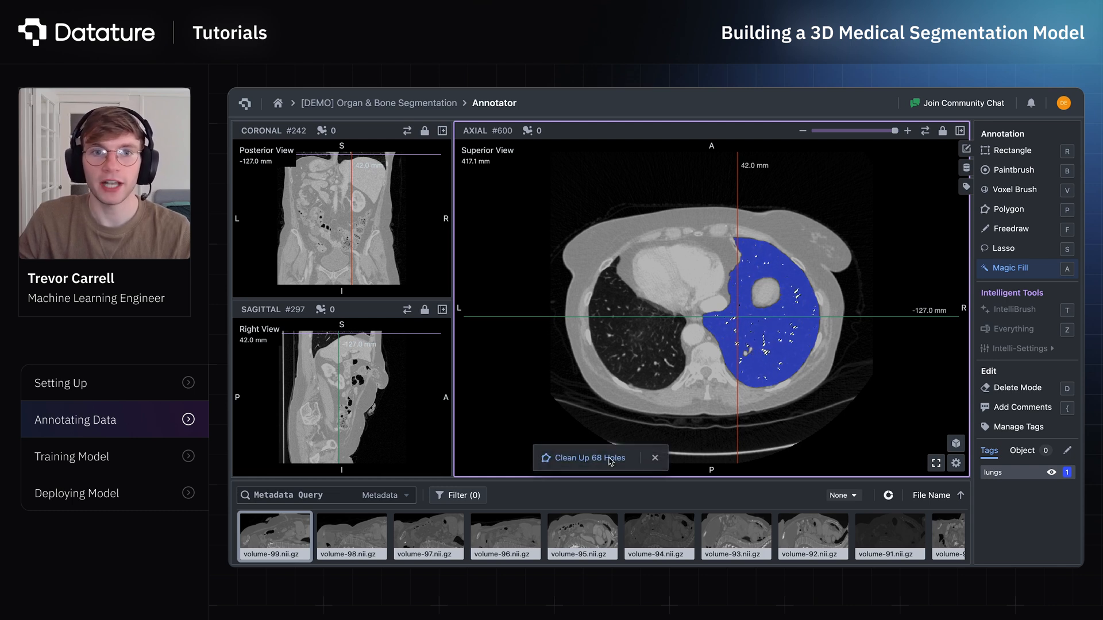
click(596, 462)
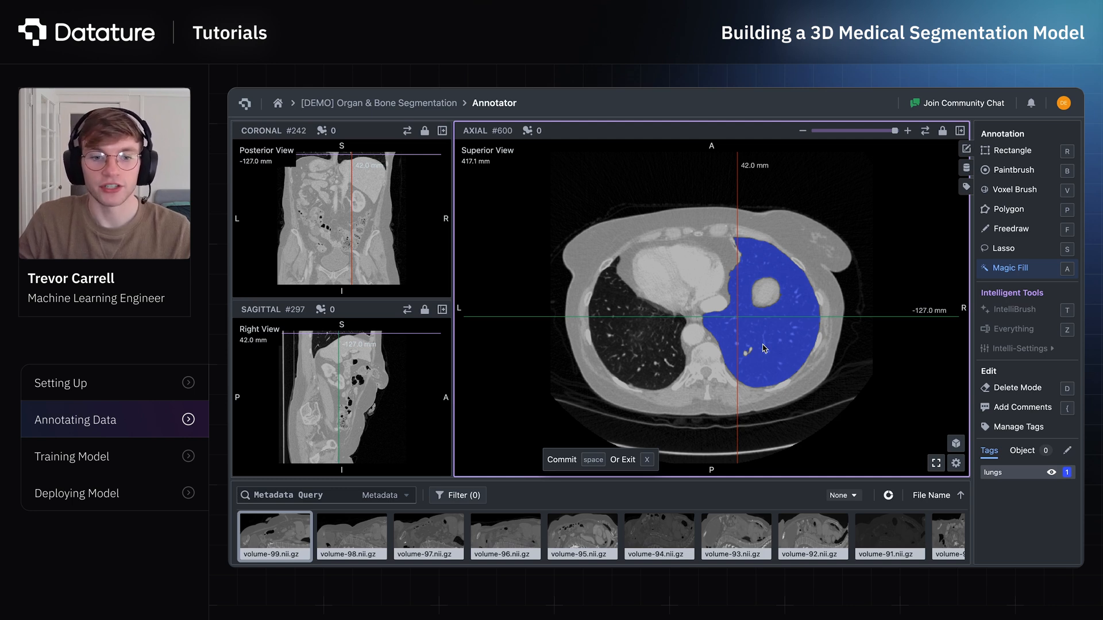
key(space)
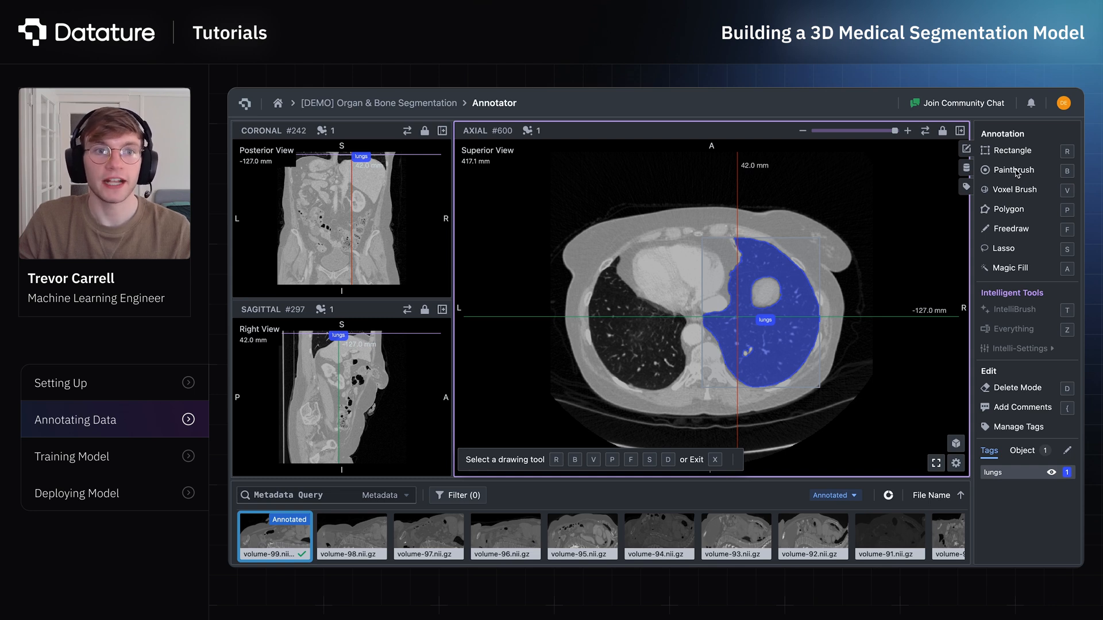
click(987, 171)
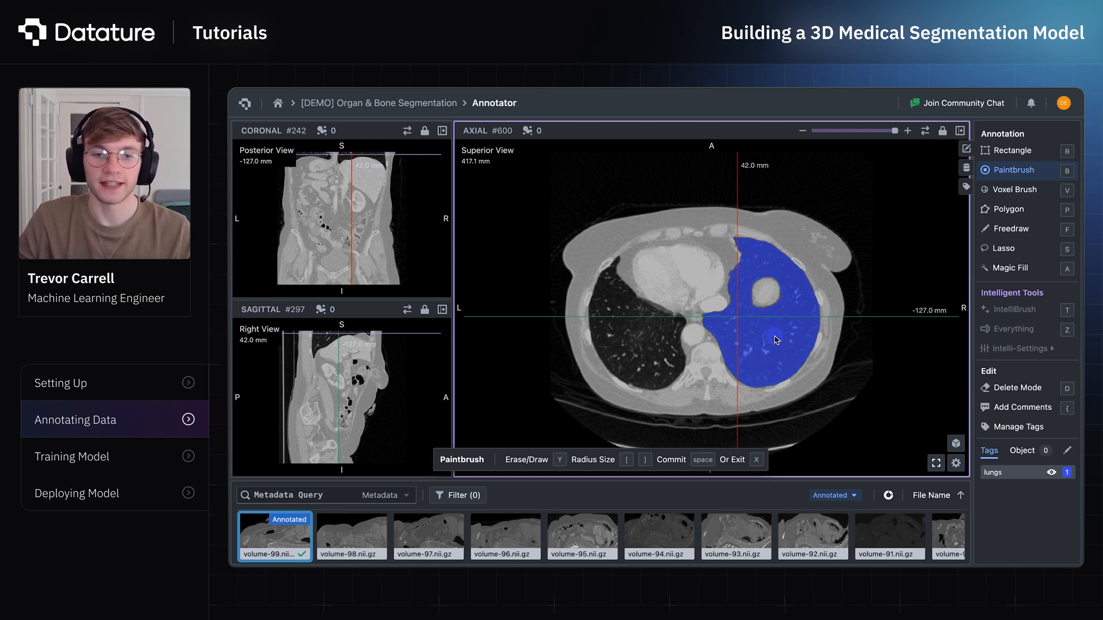
key(space)
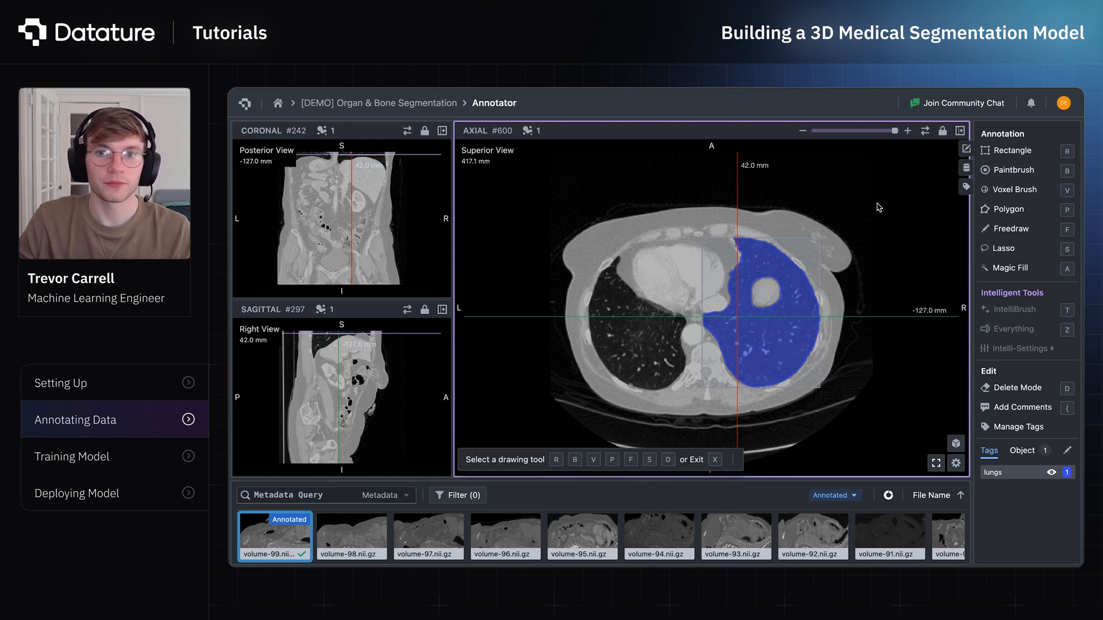
Advance to axial slice 601 and set the Magic Fill cleanup threshold to 25
click(908, 134)
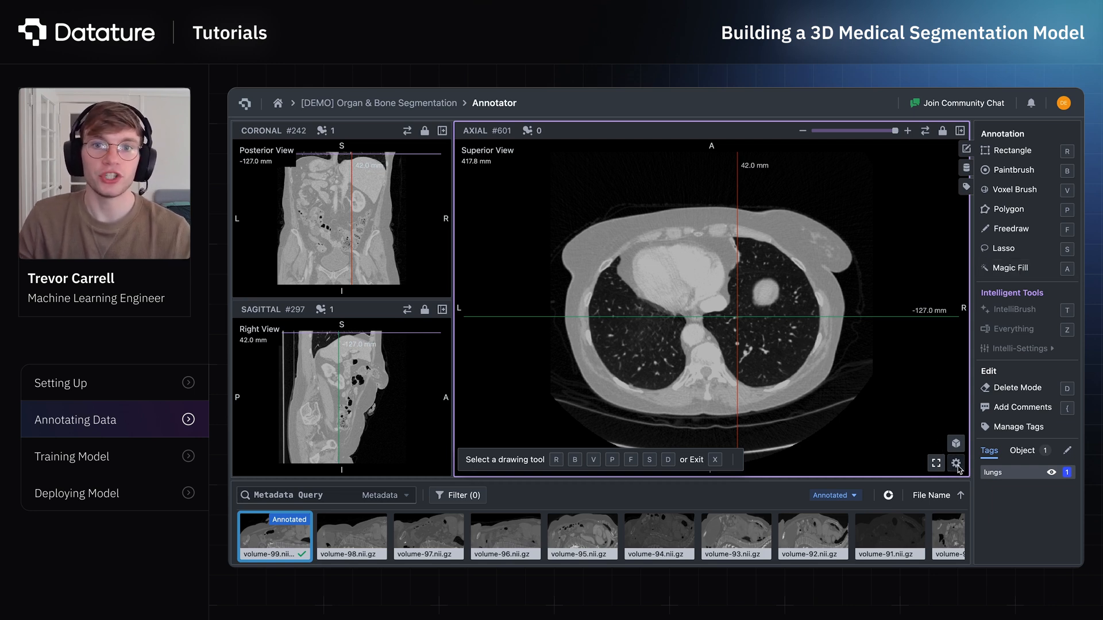
click(956, 463)
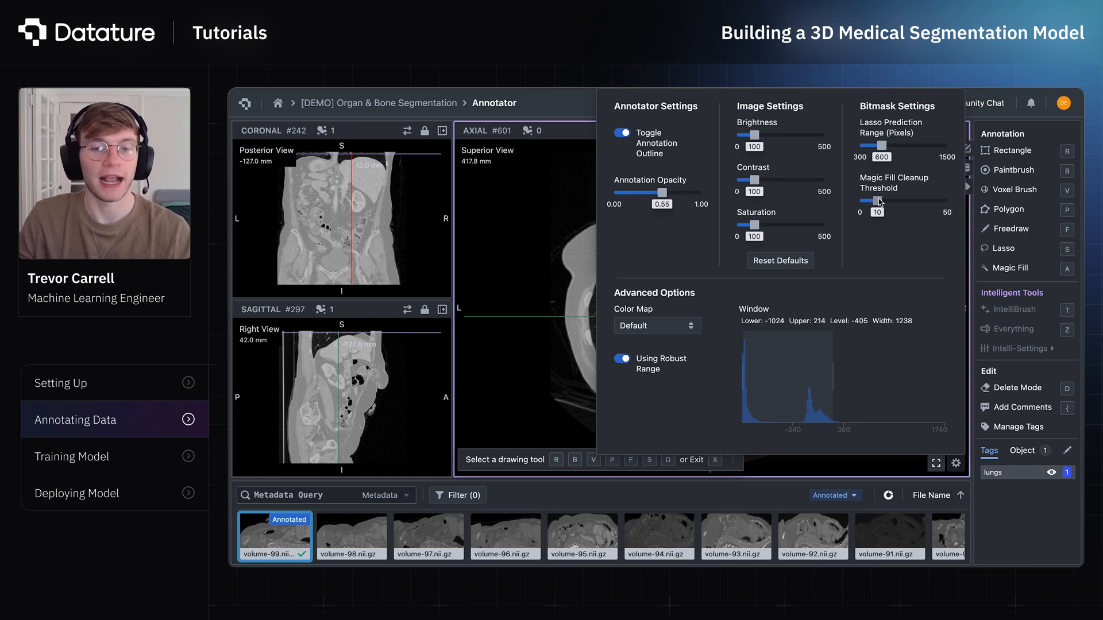
drag(879, 201, 904, 200)
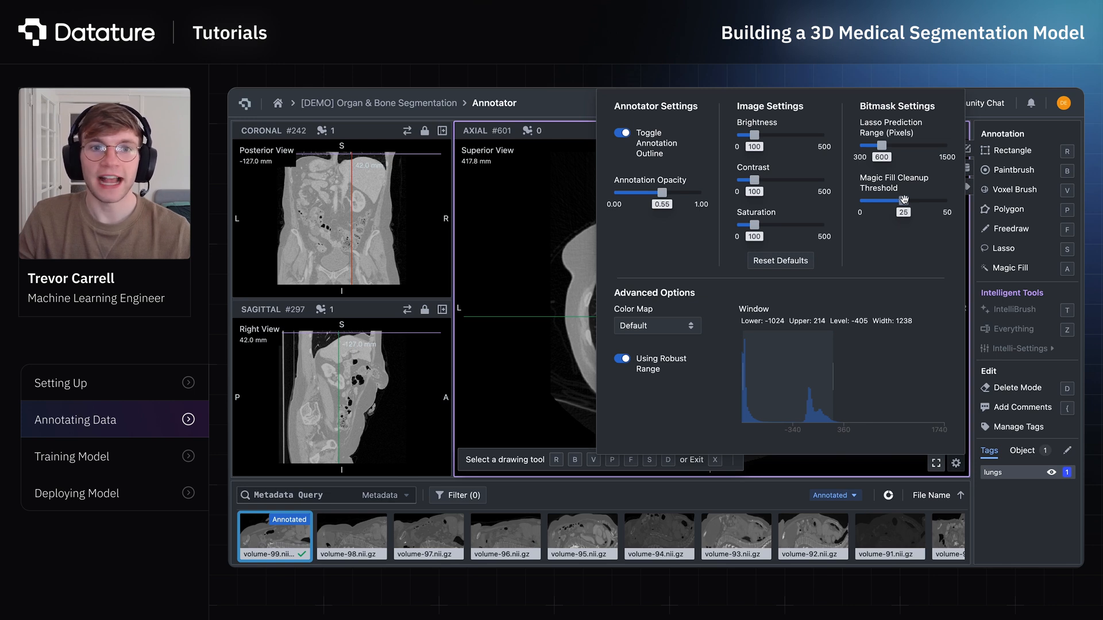
click(956, 464)
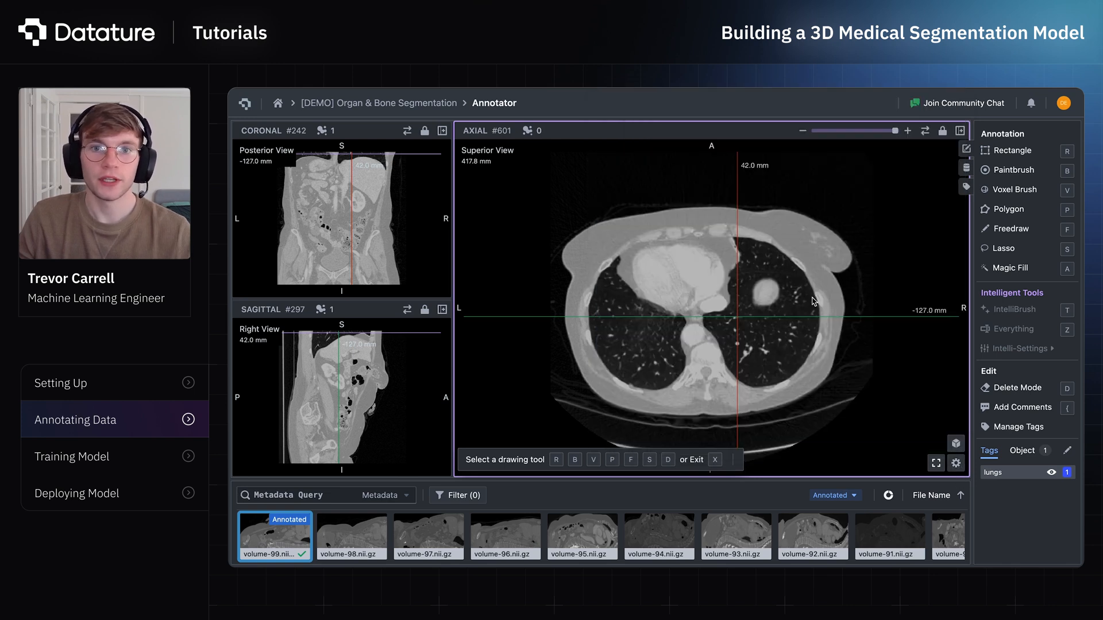
Annotate the R-side lung on axial slice 601 with Magic Fill, clean up its holes and commit
key(a)
click(777, 337)
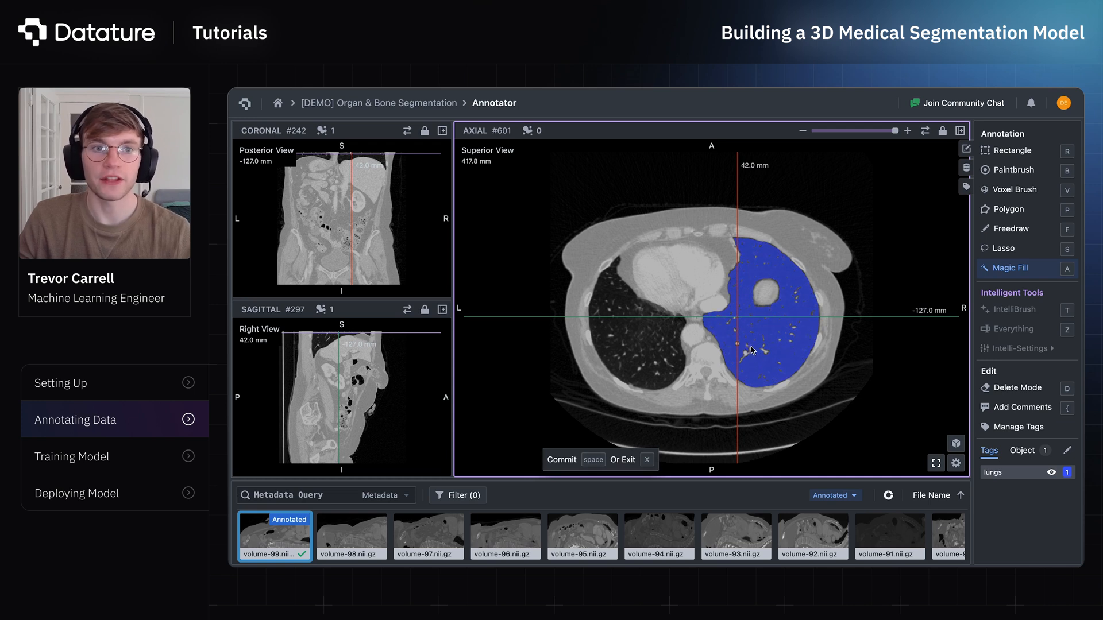
key(space)
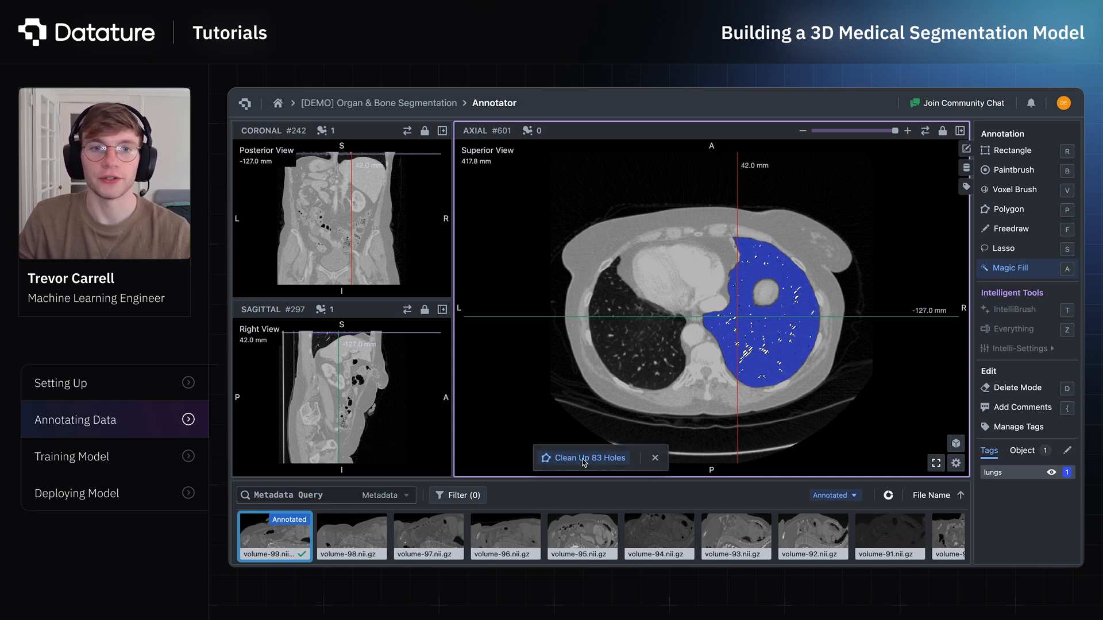
click(584, 459)
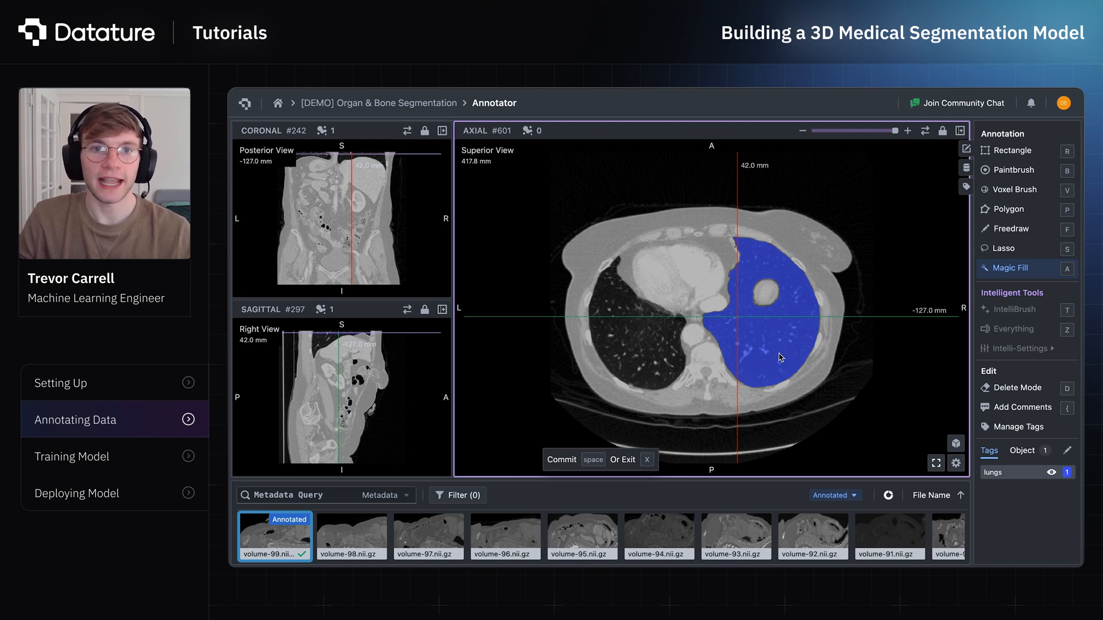
key(space)
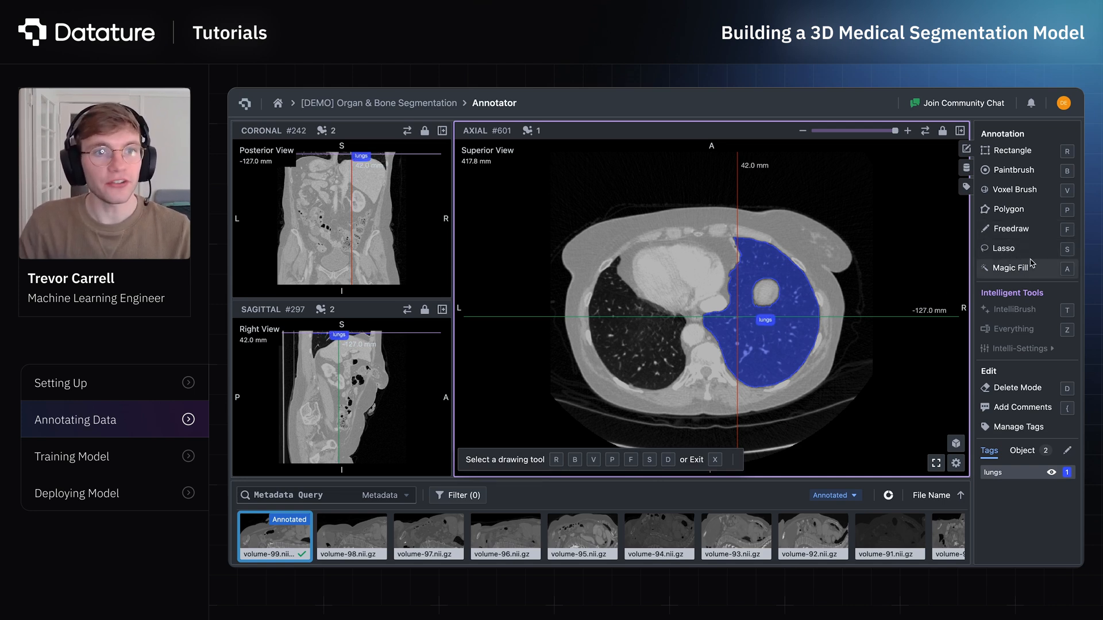
Annotate the L-side lung on axial slice 601 with the Lasso tool and commit the selection
click(1016, 251)
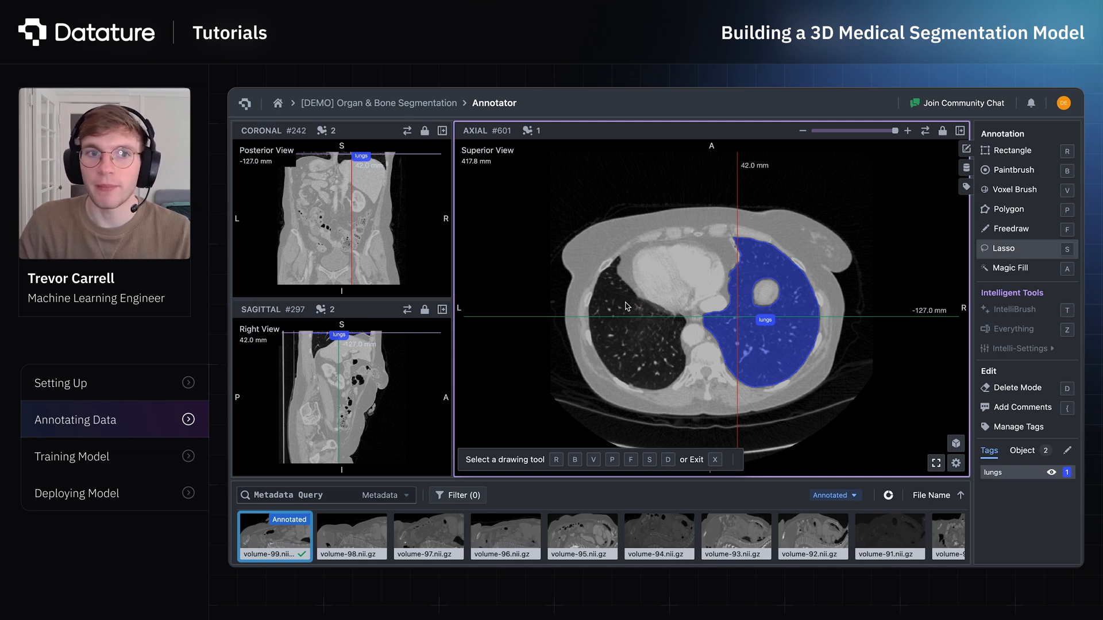
key(s)
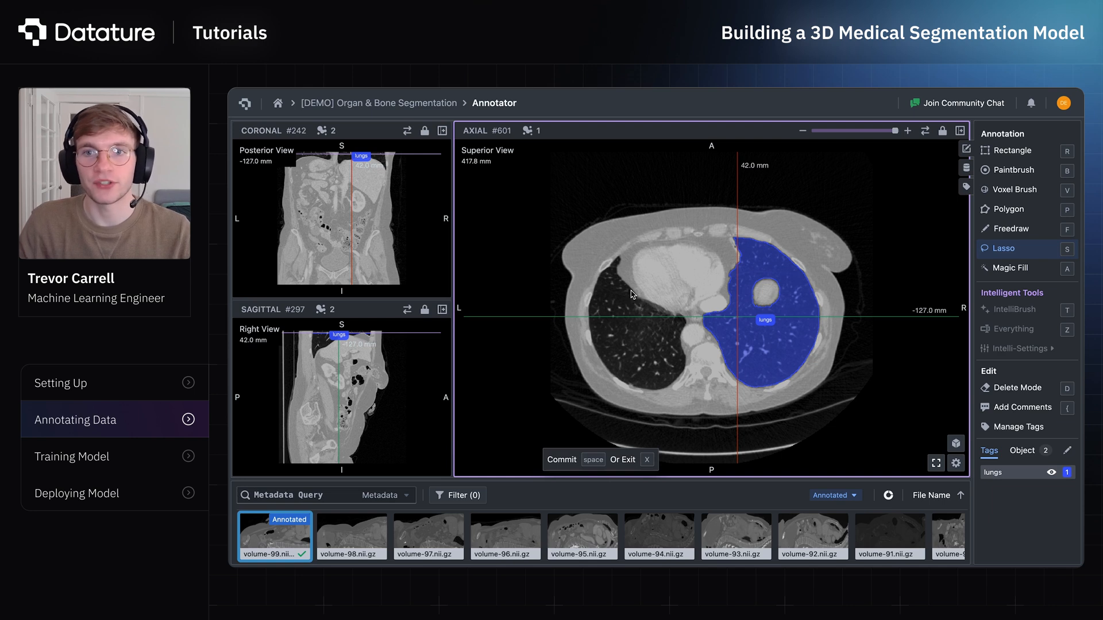
mouse_move(631, 290)
mouse_down()
mouse_move(680, 323)
mouse_move(685, 372)
mouse_move(604, 369)
mouse_move(597, 296)
mouse_move(621, 262)
mouse_move(633, 294)
mouse_up()
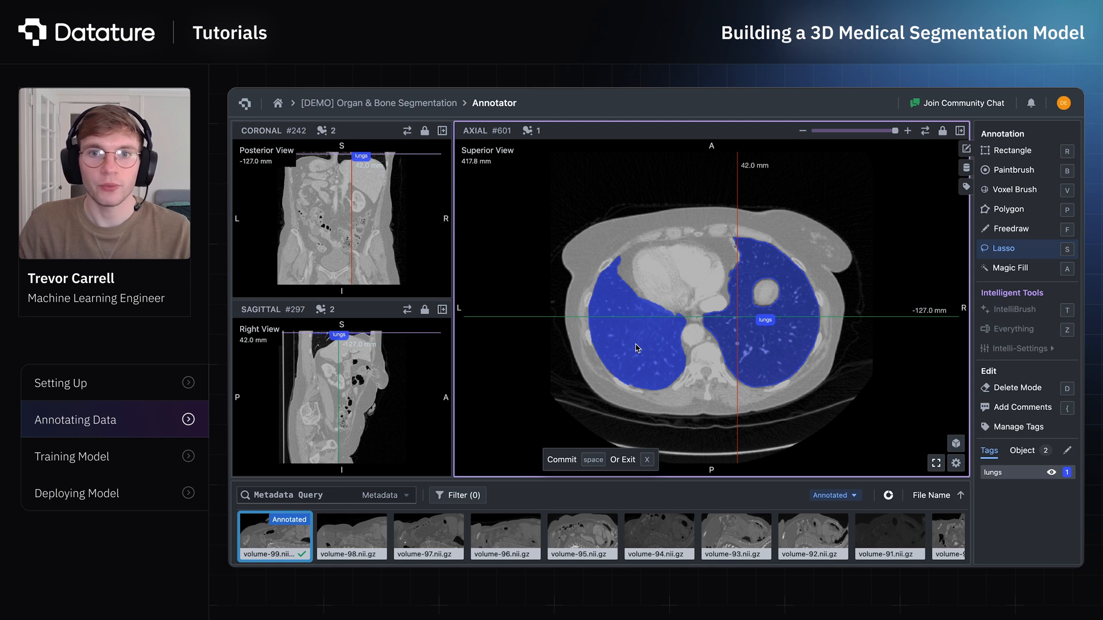
key(space)
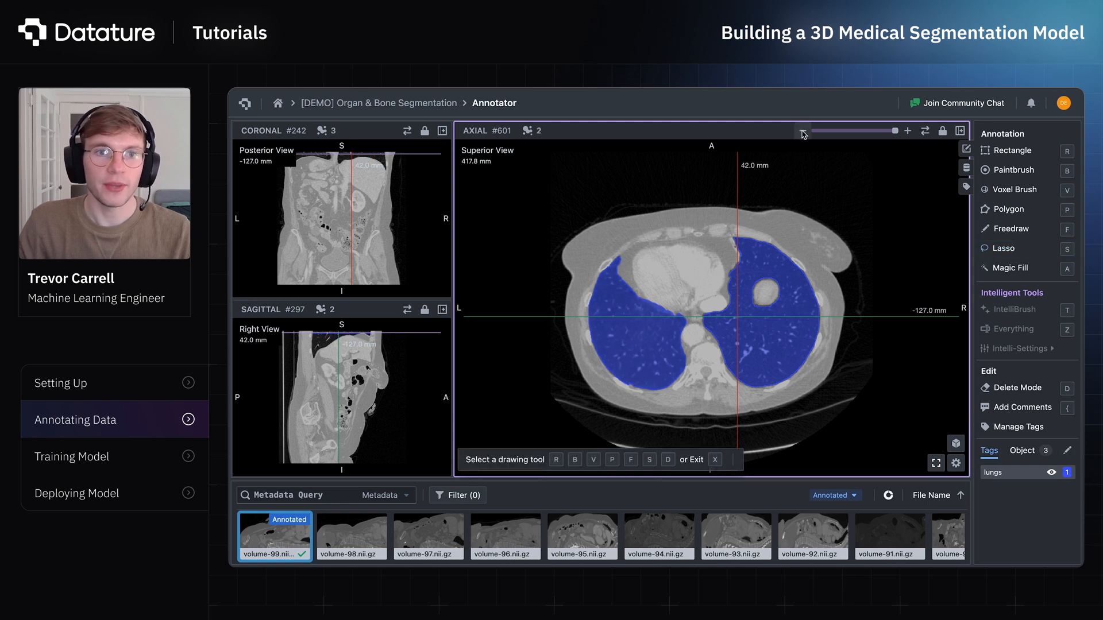
Go to axial slice 596 and paint the R-side lung with the Voxel Brush, committing the annotation
click(802, 131)
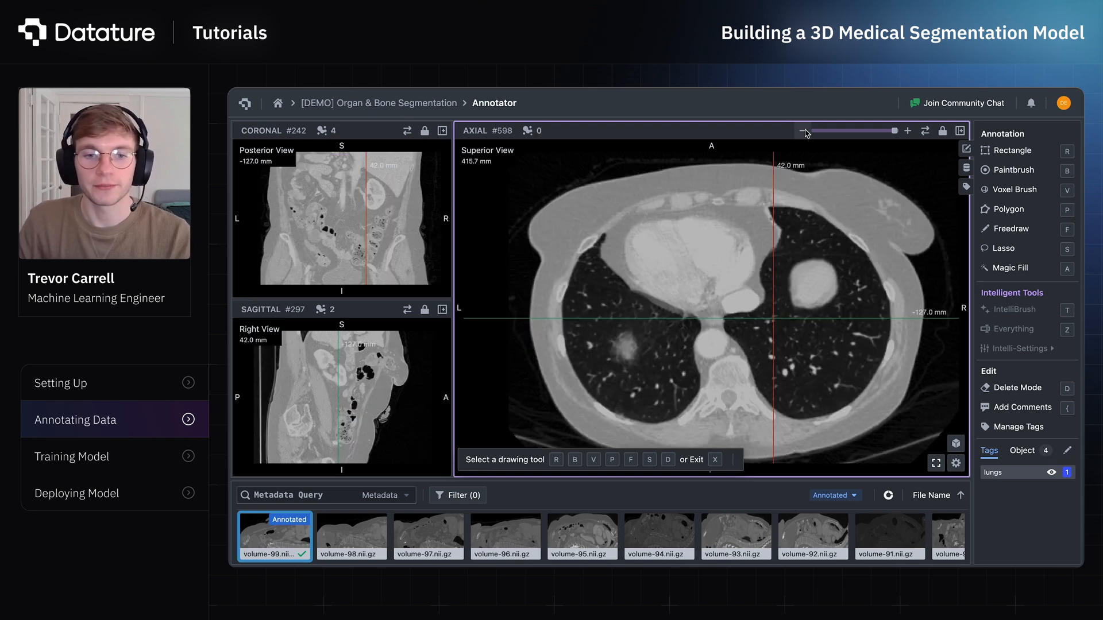
scroll(712, 310, down, 3)
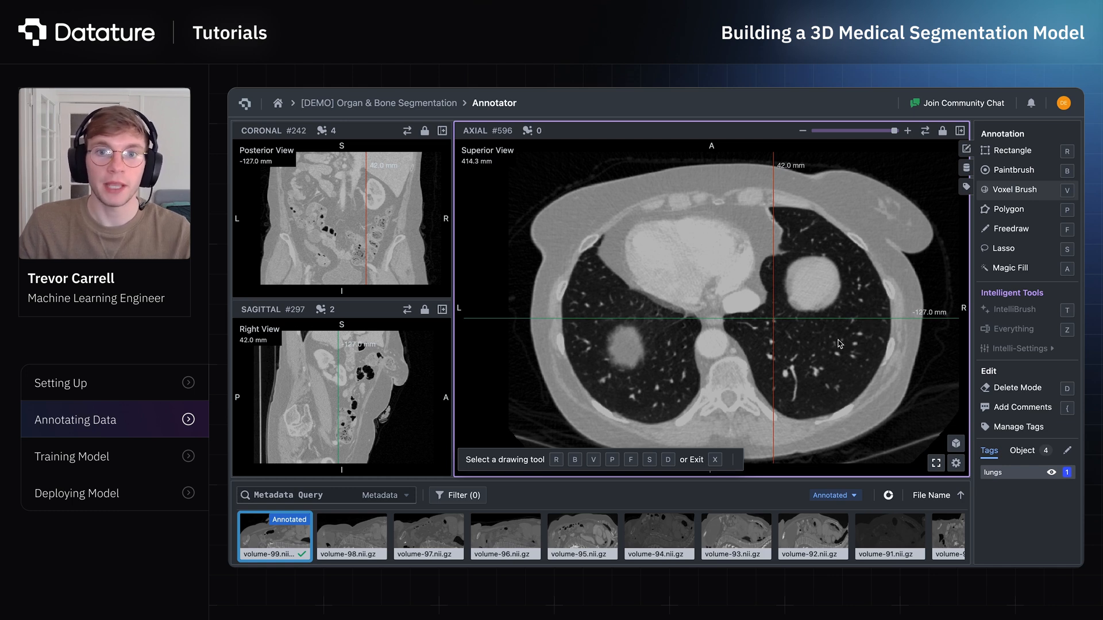
click(1012, 194)
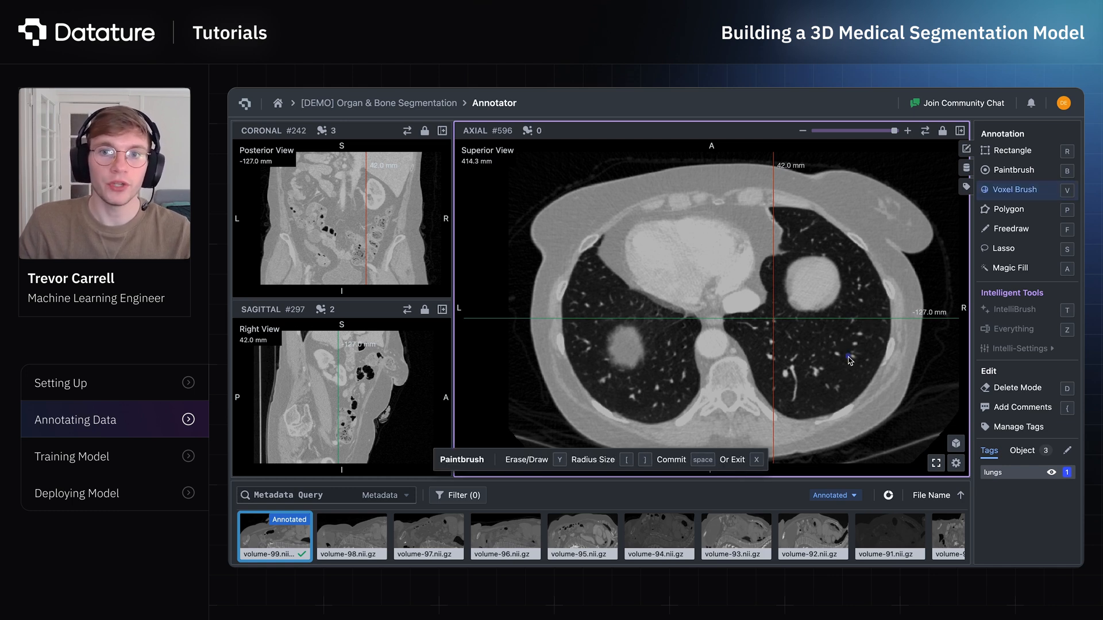
mouse_move(770, 339)
mouse_down()
mouse_move(752, 332)
mouse_move(775, 374)
mouse_move(829, 397)
mouse_move(868, 342)
mouse_move(869, 303)
mouse_move(807, 357)
mouse_move(844, 321)
mouse_move(755, 351)
mouse_move(760, 341)
mouse_move(732, 324)
mouse_move(776, 295)
mouse_move(781, 261)
mouse_move(790, 319)
mouse_move(850, 285)
mouse_move(805, 252)
mouse_move(790, 229)
mouse_move(804, 221)
mouse_move(839, 239)
mouse_move(832, 250)
mouse_move(821, 244)
mouse_move(853, 287)
mouse_move(787, 381)
mouse_up()
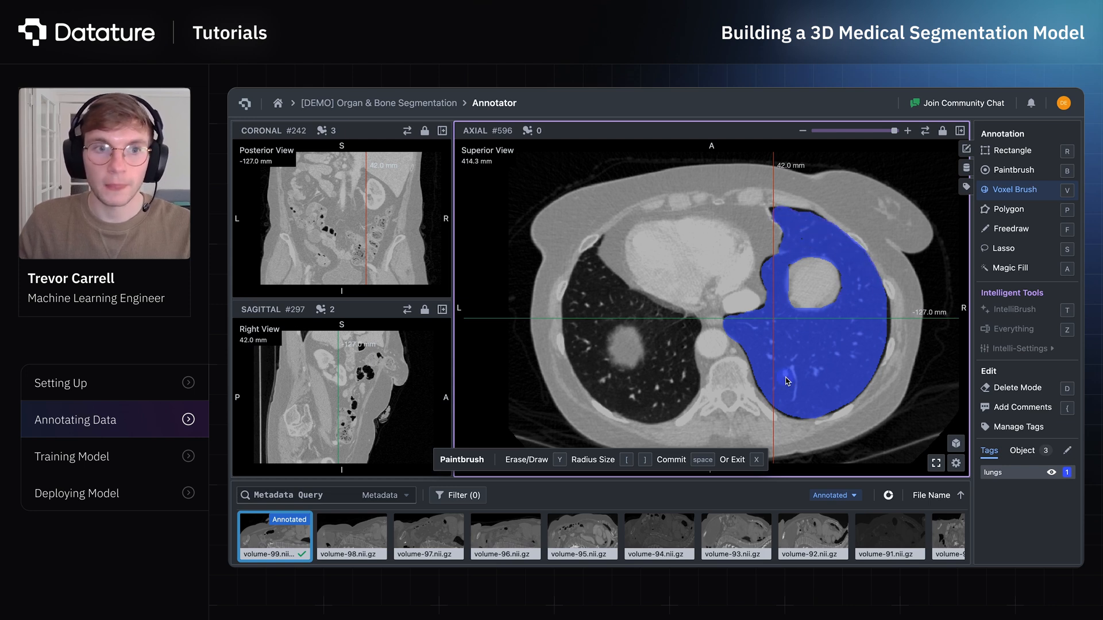
key(space)
Step back and forth through the neighbouring axial slices to examine how the Voxel Brush annotation extends across them
click(803, 132)
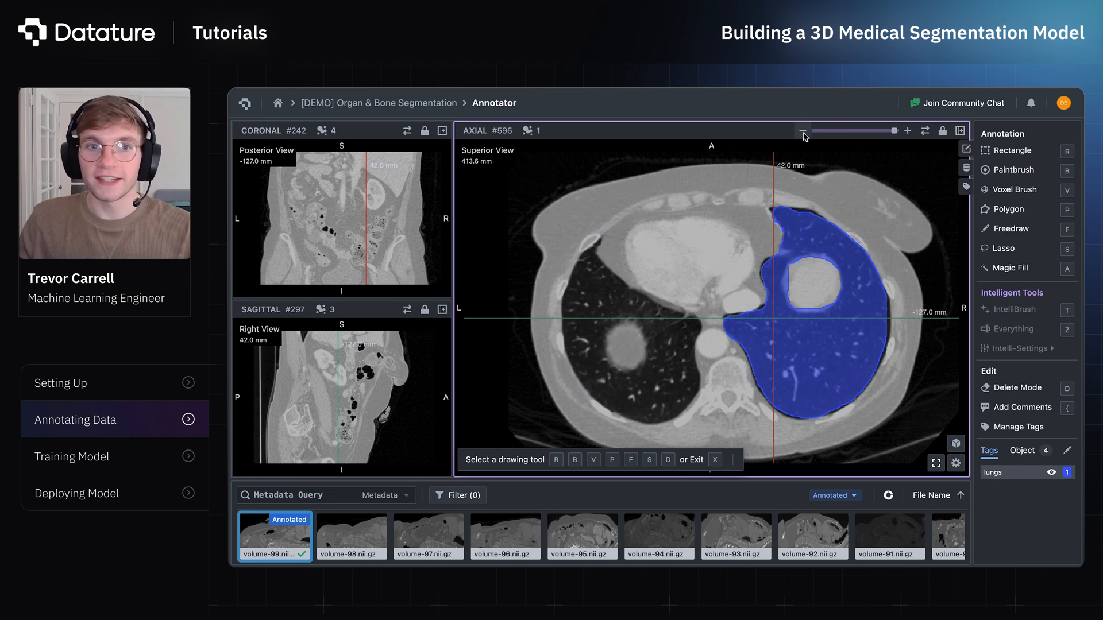
click(802, 132)
click(803, 132)
click(802, 132)
click(802, 132)
click(802, 132)
click(803, 132)
click(802, 132)
click(802, 131)
click(803, 132)
click(803, 132)
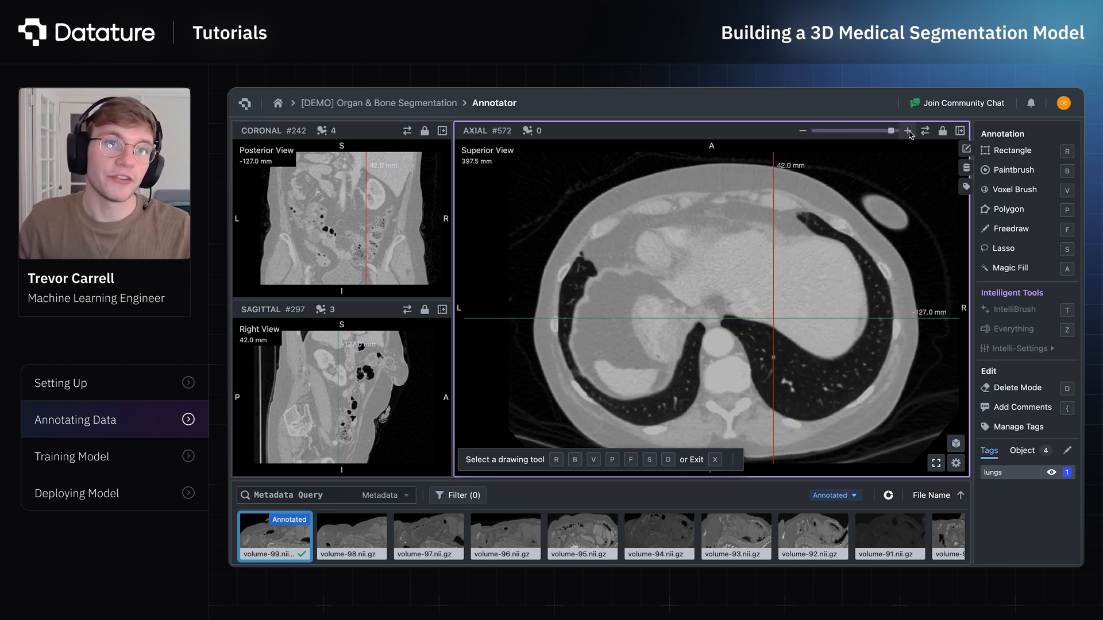
click(909, 132)
click(909, 132)
click(909, 132)
click(909, 131)
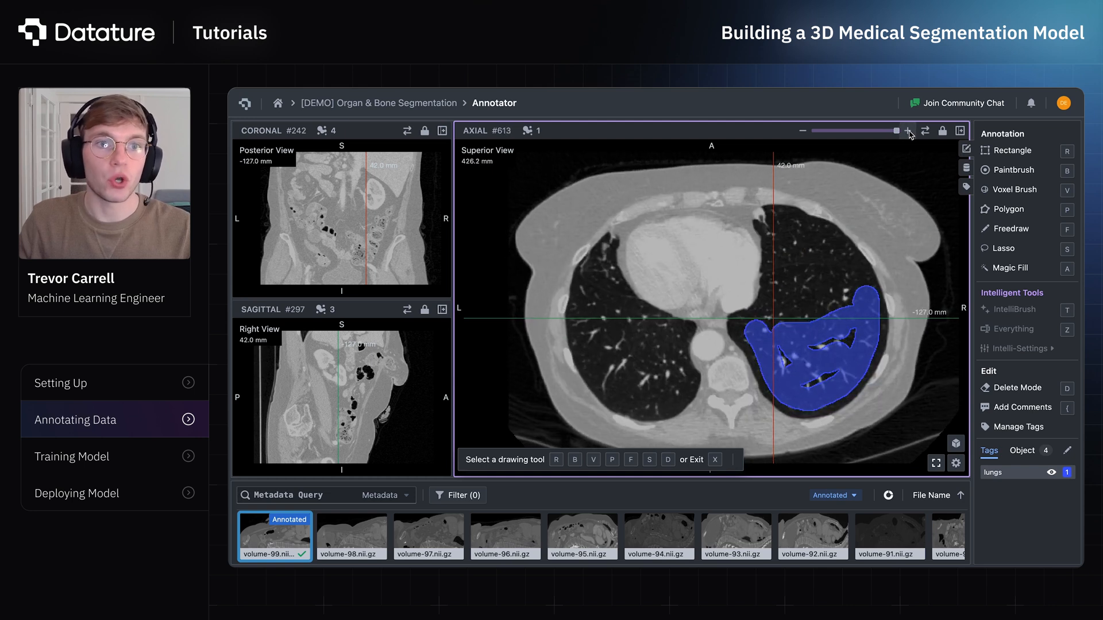
click(909, 131)
click(803, 131)
click(804, 132)
click(803, 131)
click(803, 132)
click(803, 131)
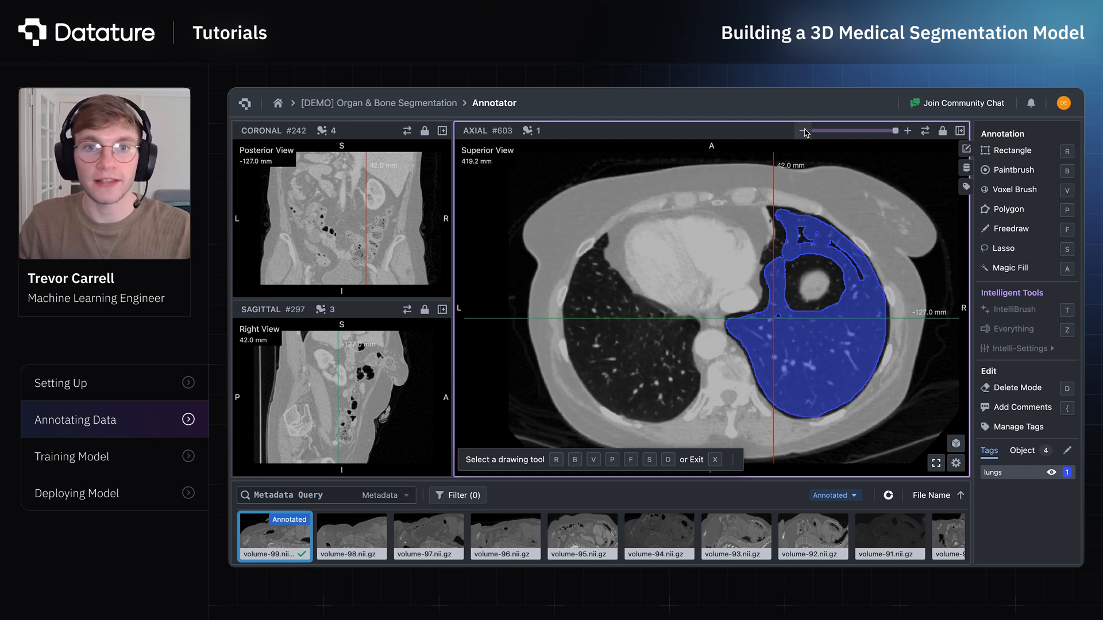
click(803, 131)
click(803, 132)
click(803, 132)
click(908, 131)
click(908, 131)
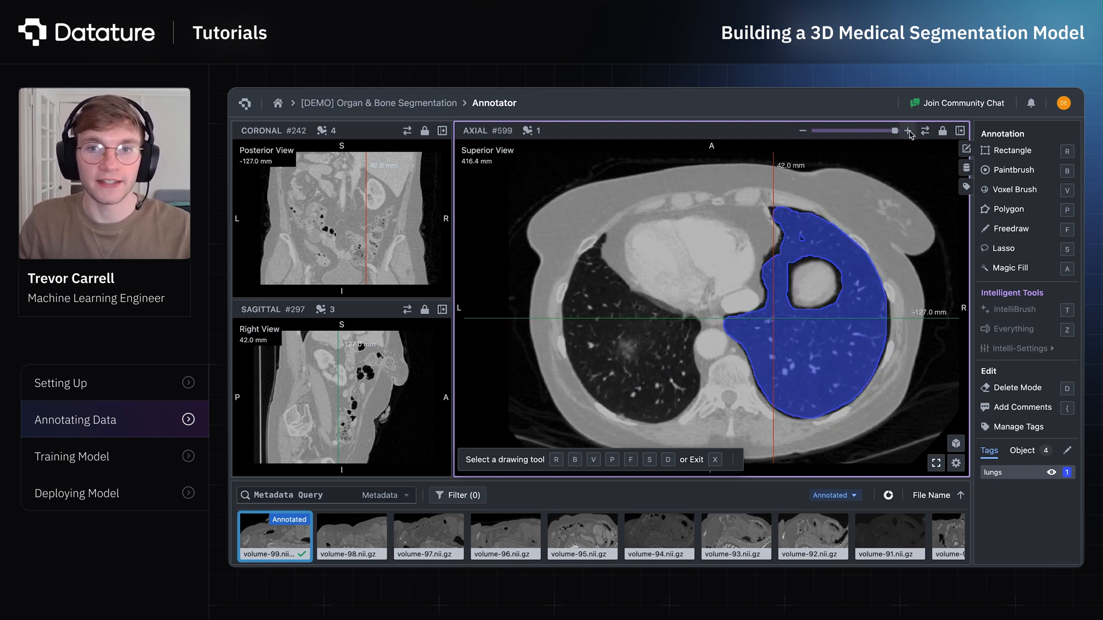
click(908, 132)
click(908, 132)
click(909, 132)
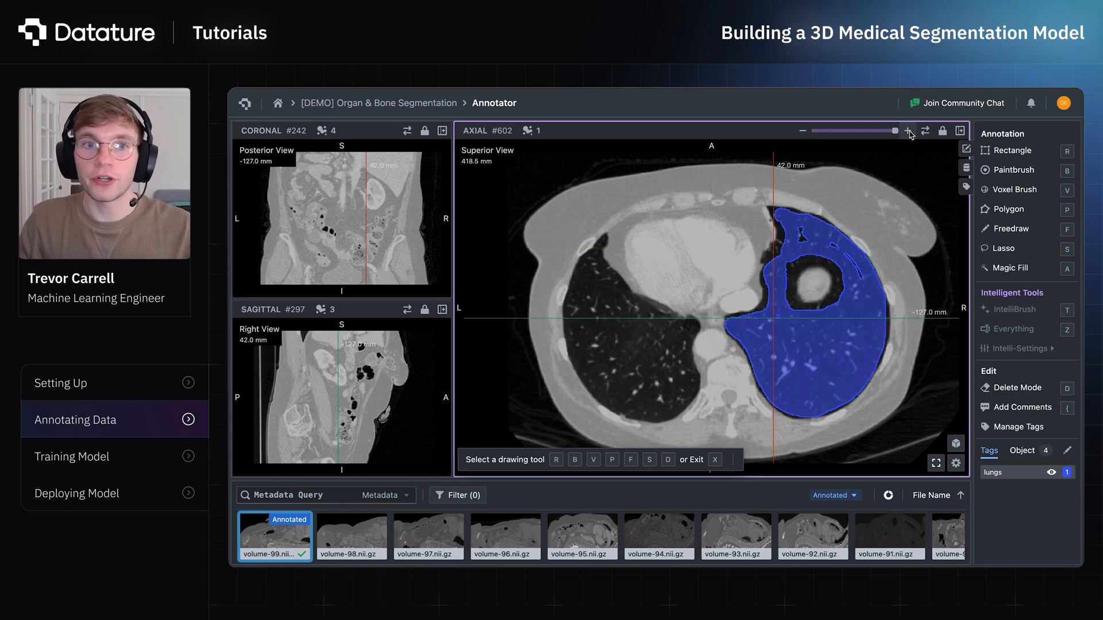
click(802, 131)
click(802, 131)
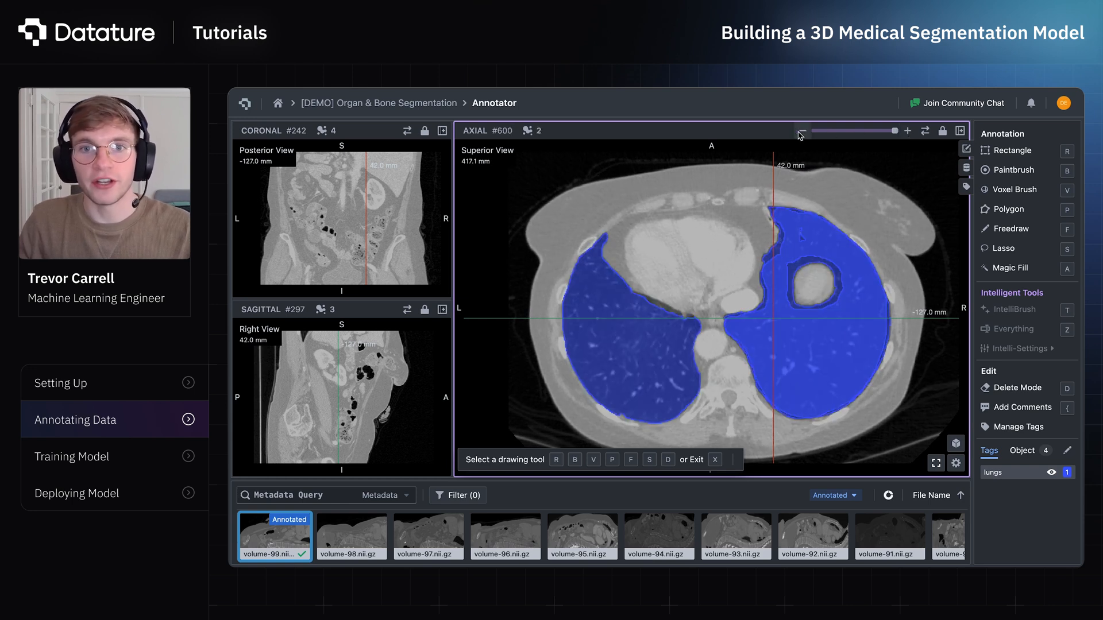
click(801, 133)
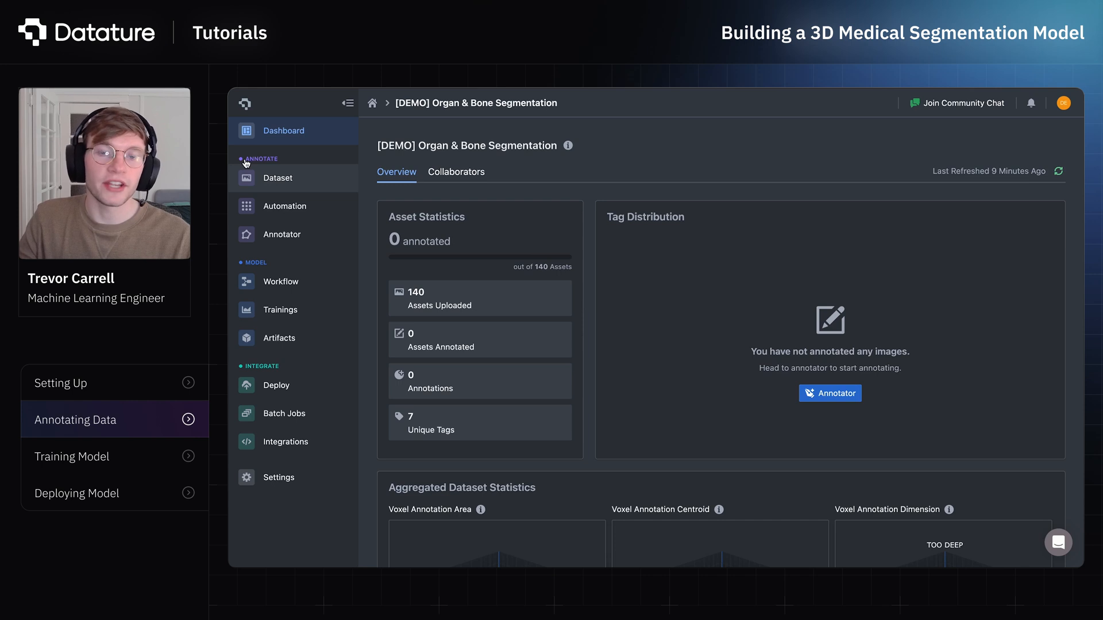
Start an annotation upload for the dataset and choose the [Class-Index Segmentation] NIfTI format
click(283, 180)
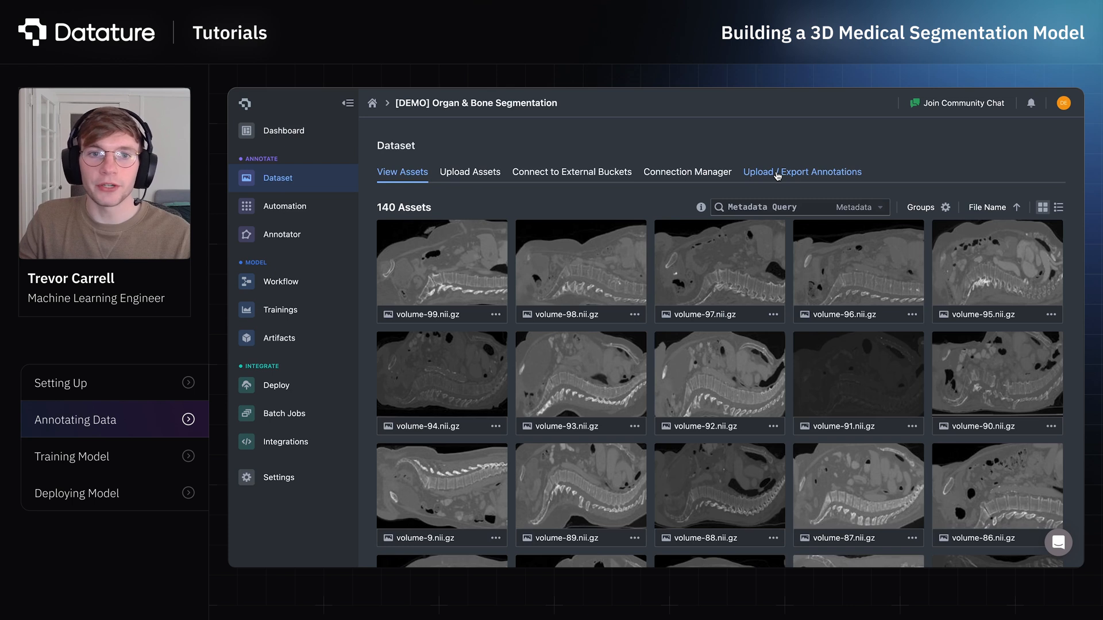
click(784, 176)
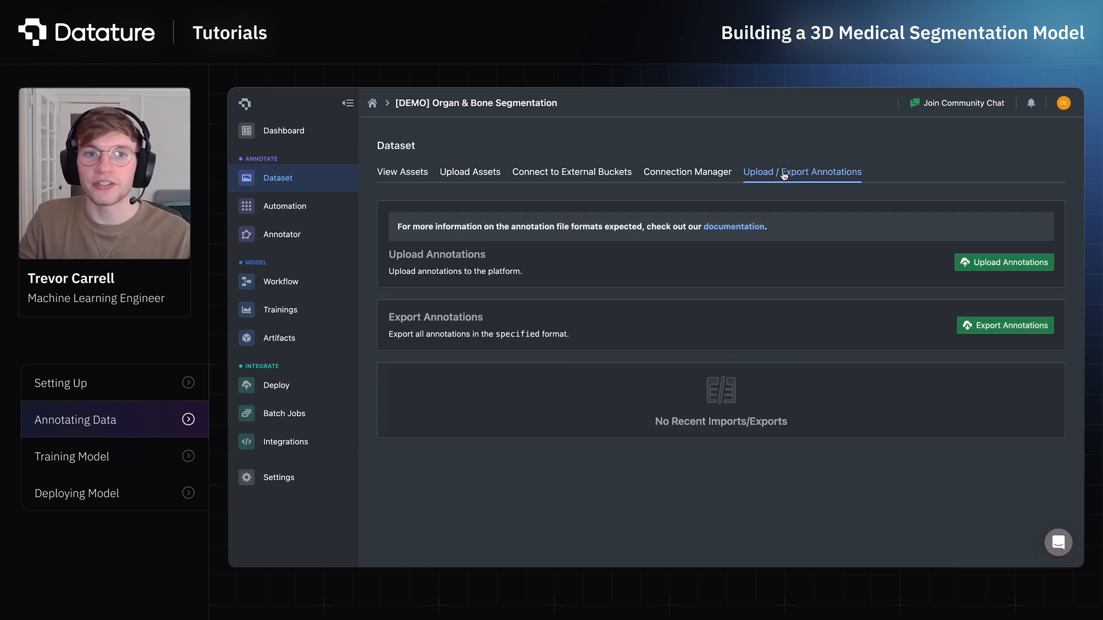
drag(390, 256, 500, 256)
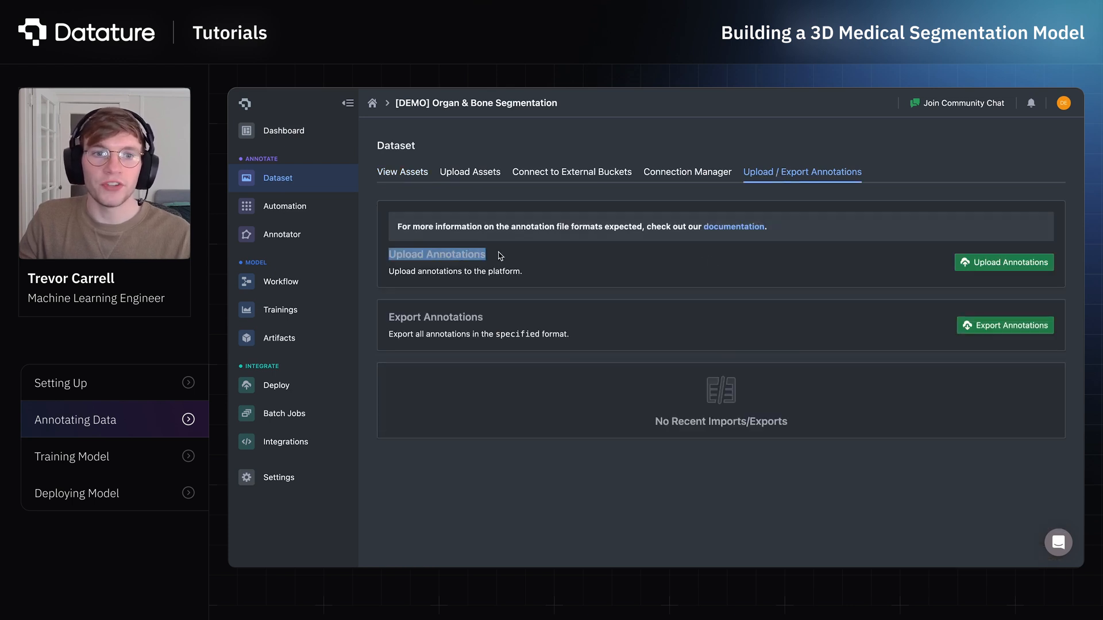
click(1033, 264)
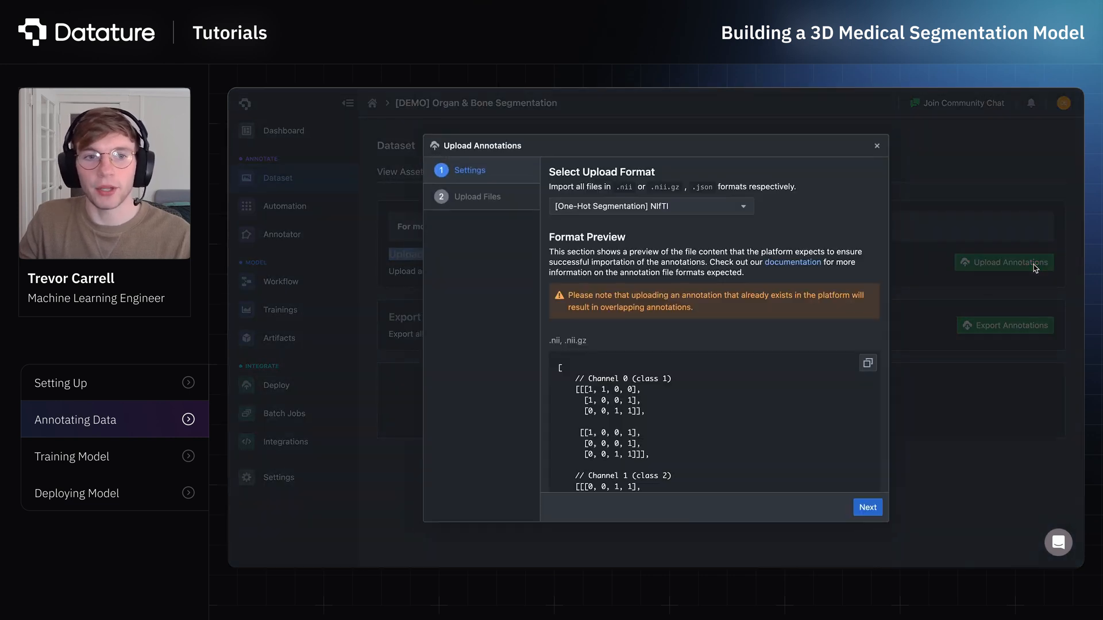
drag(550, 171, 655, 170)
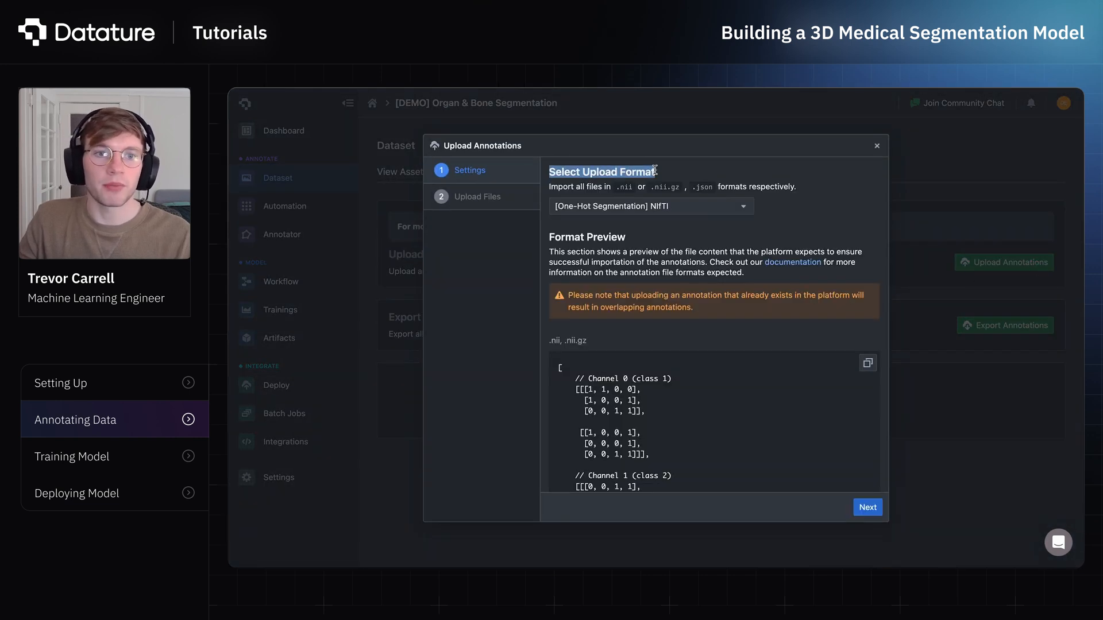
click(652, 211)
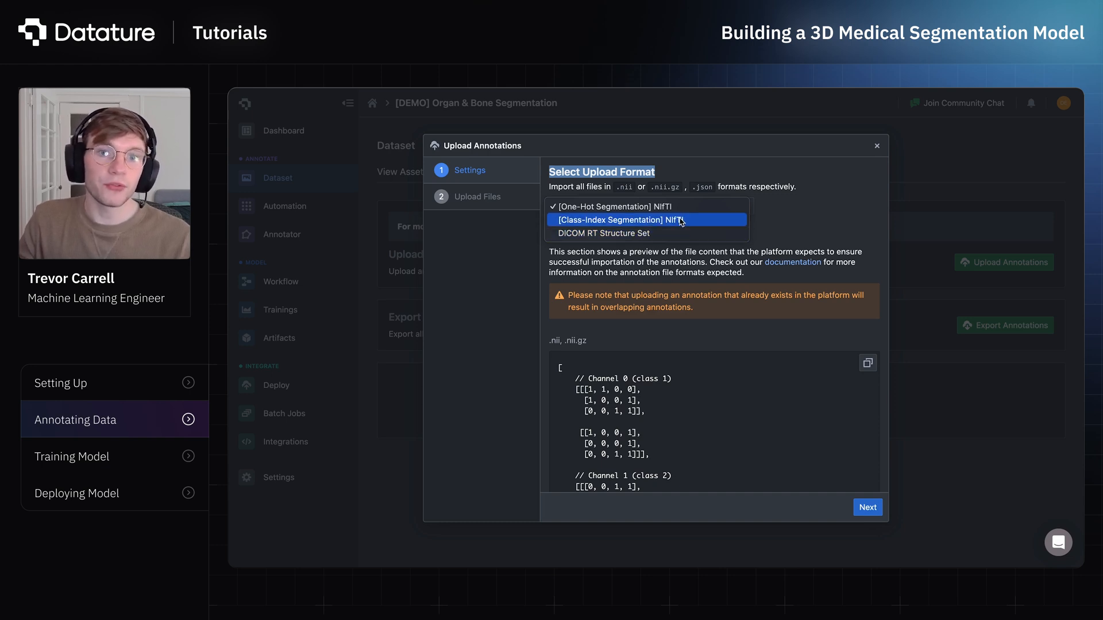
click(681, 221)
Examine the format preview for the expected .nii/.nii.gz voxel array and the class entries in labels.json
drag(549, 237, 634, 240)
click(652, 247)
scroll(655, 248, down, 1)
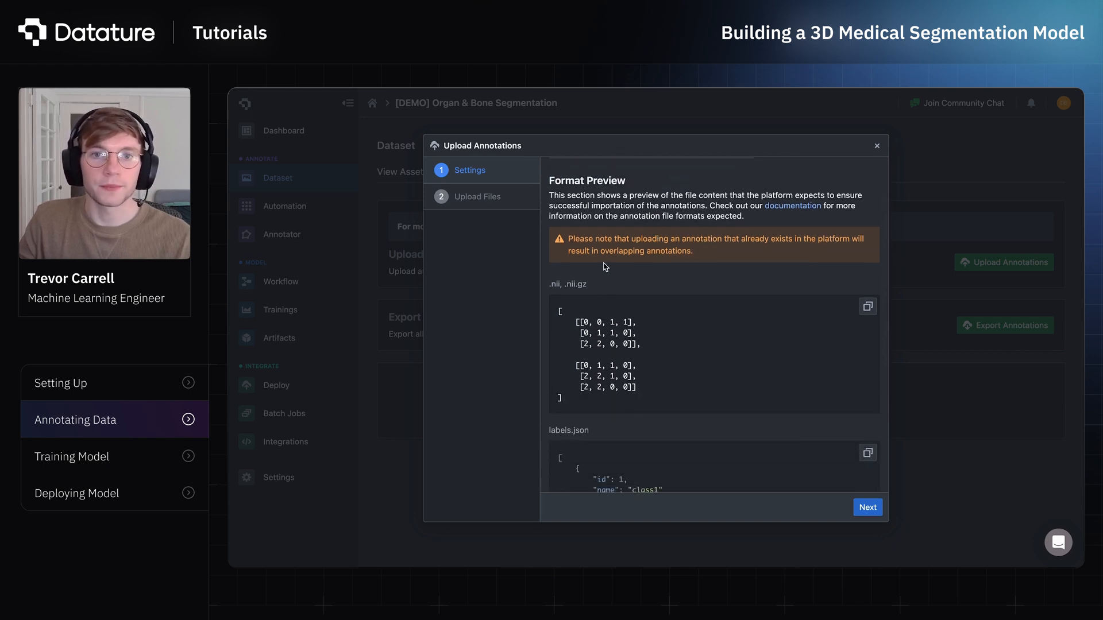
scroll(577, 320, down, 1)
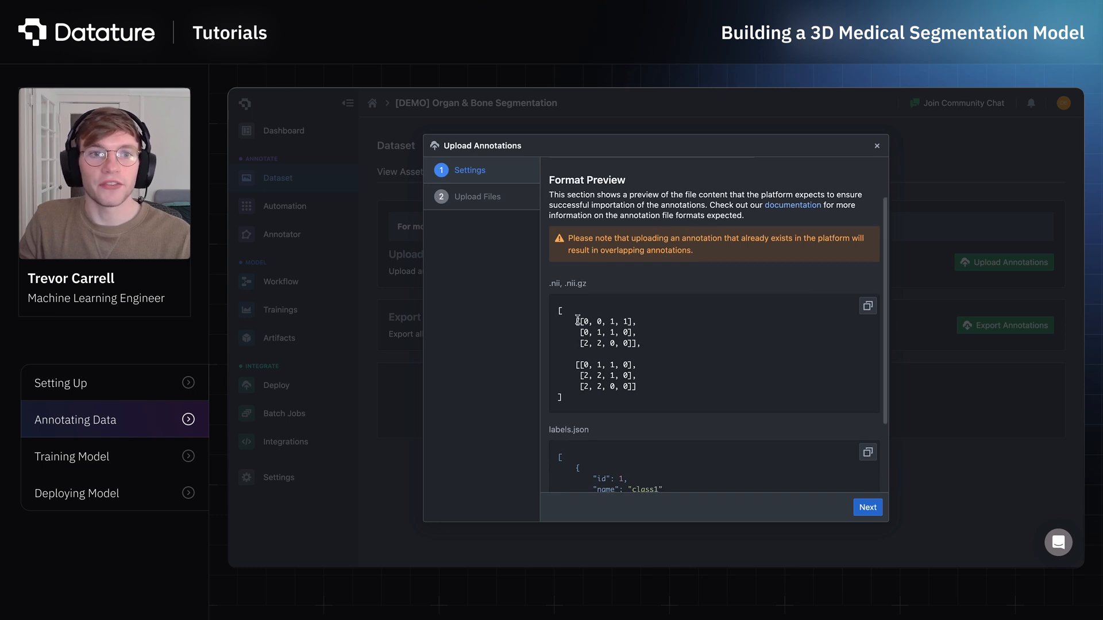
drag(562, 288, 634, 379)
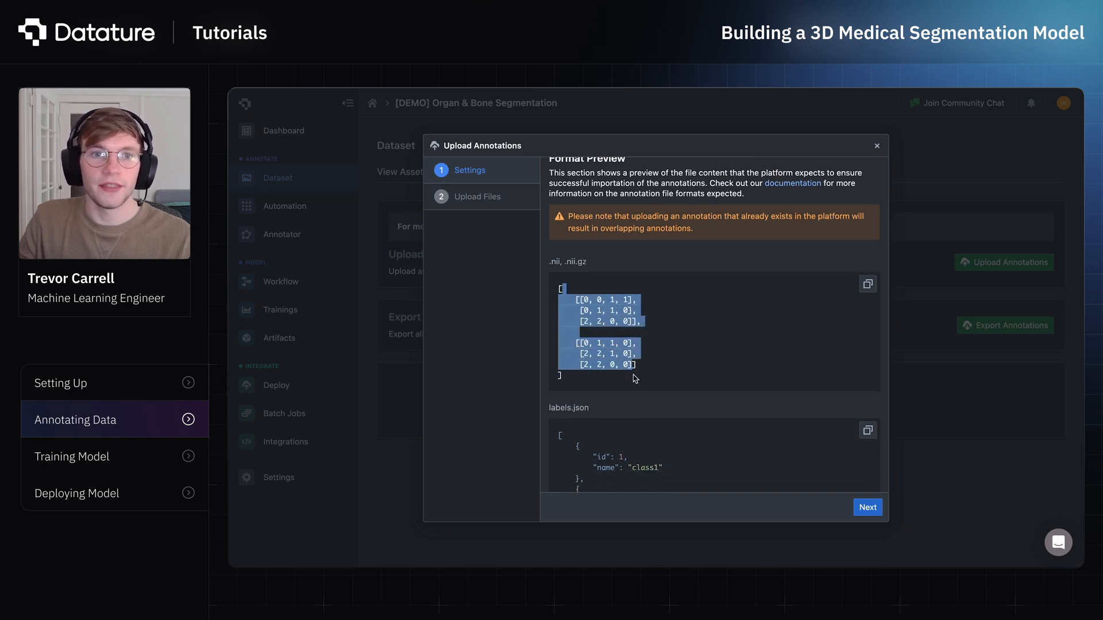
click(635, 378)
scroll(635, 379, down, 3)
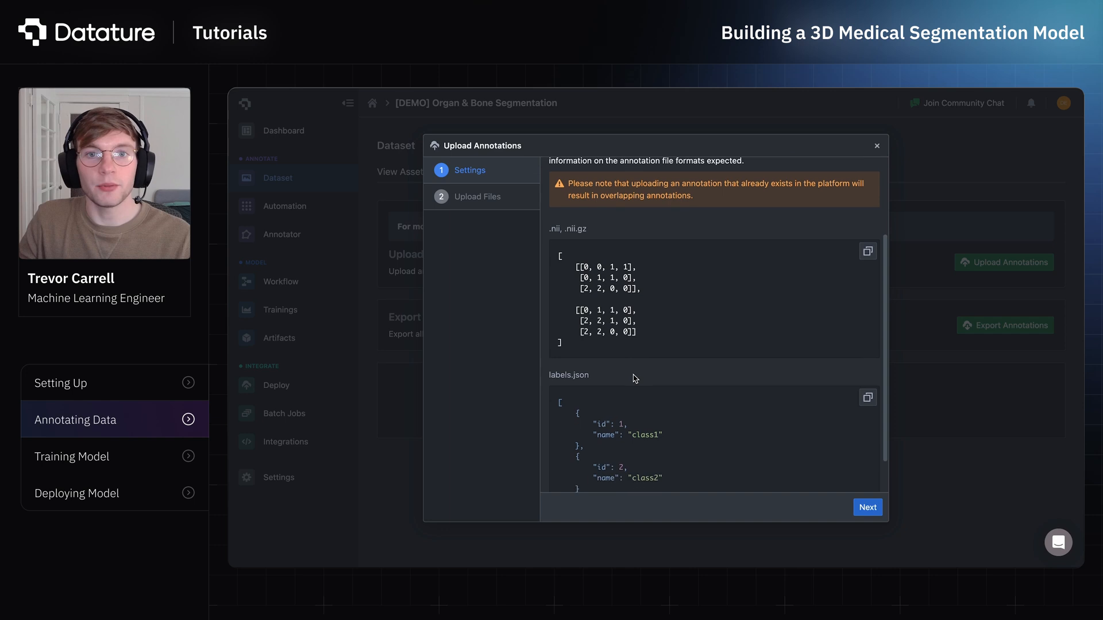
drag(552, 332, 601, 332)
click(598, 383)
drag(598, 383, 683, 398)
double_click(614, 224)
click(682, 398)
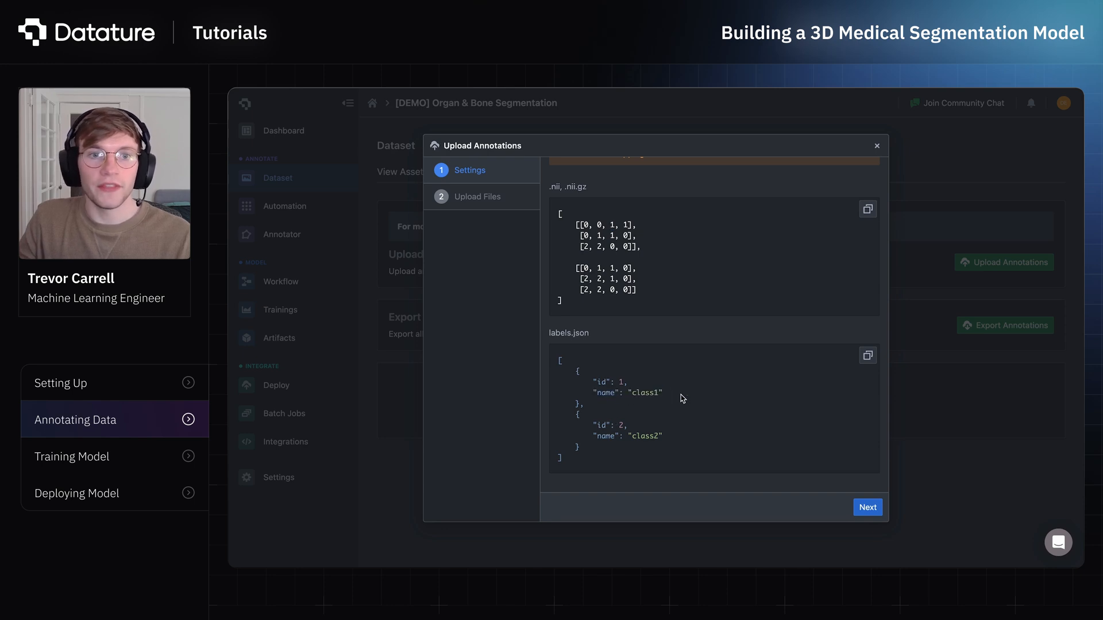
Proceed to uploading the annotation files and open the labels folder inside OrganSegmentations
click(863, 510)
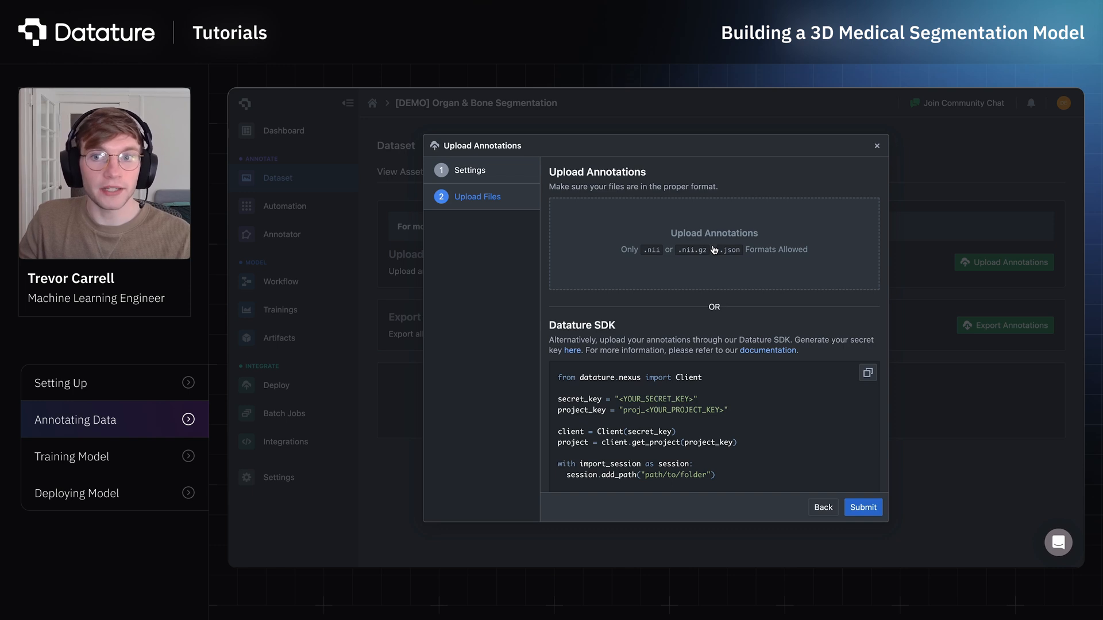
scroll(600, 330, down, 1)
drag(555, 293, 613, 292)
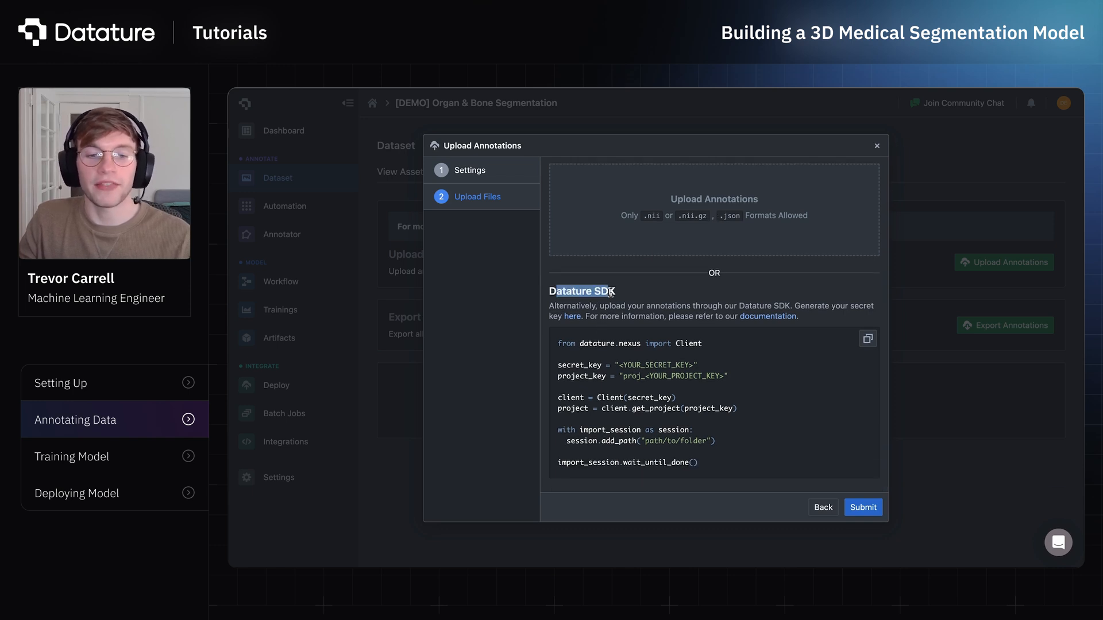
scroll(615, 287, up, 1)
double_click(600, 173)
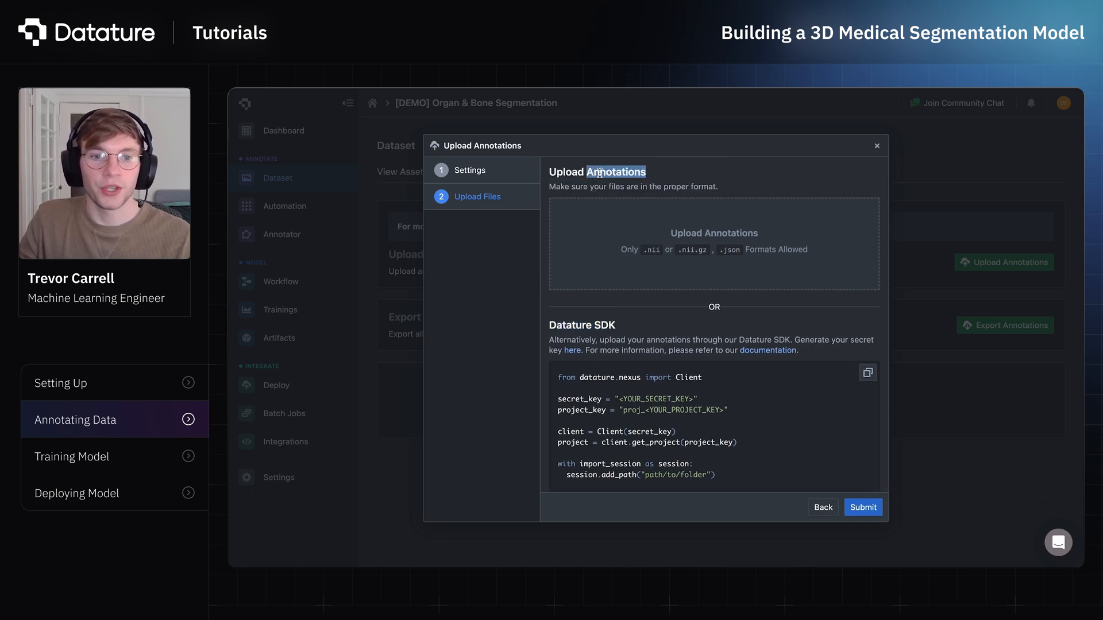
click(701, 241)
click(619, 259)
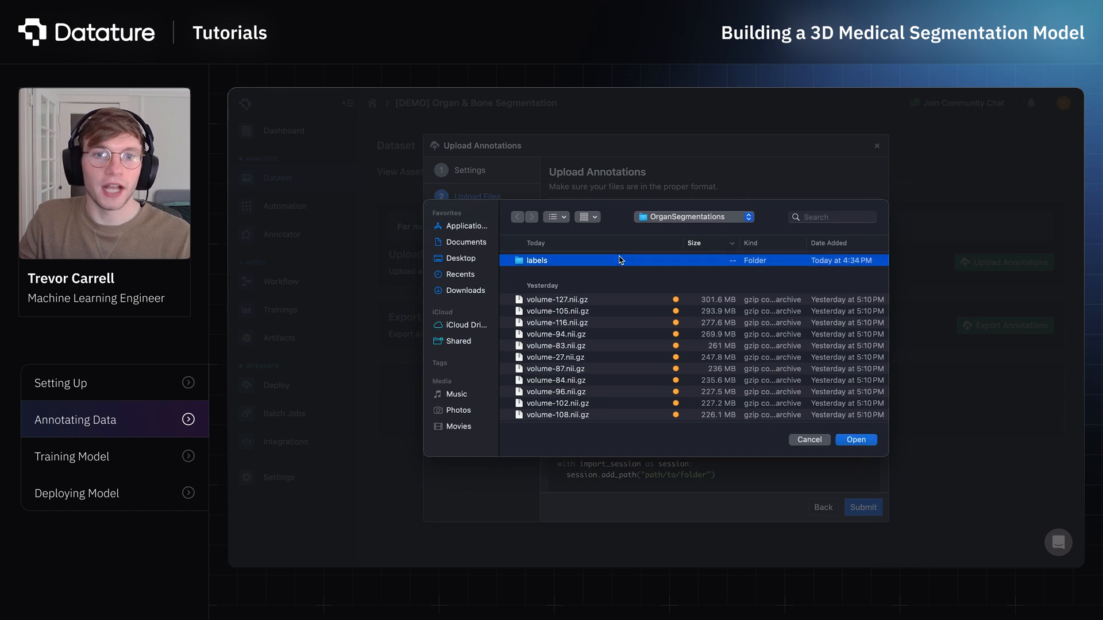
double_click(620, 262)
Add labels.json and all the volume .nii.gz annotation files from the labels folder, and submit the upload
click(552, 261)
click(566, 316)
scroll(571, 368, down, 9)
scroll(571, 370, up, 10)
click(556, 262)
super+click(565, 314)
scroll(564, 352, down, 20)
shift+click(563, 414)
scroll(692, 369, up, 20)
click(864, 442)
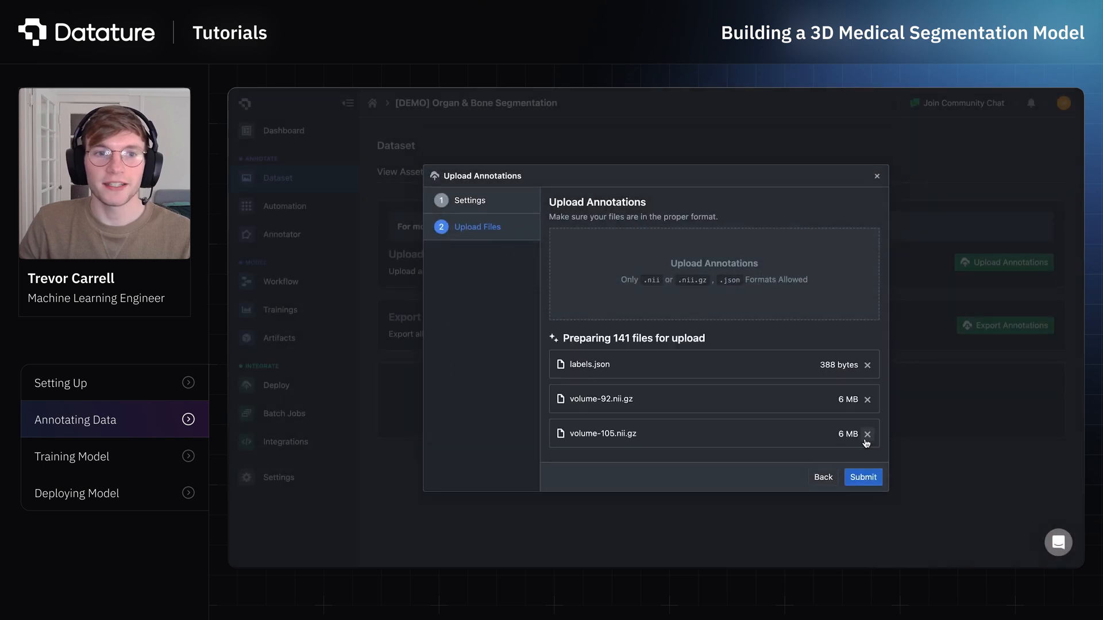
click(863, 479)
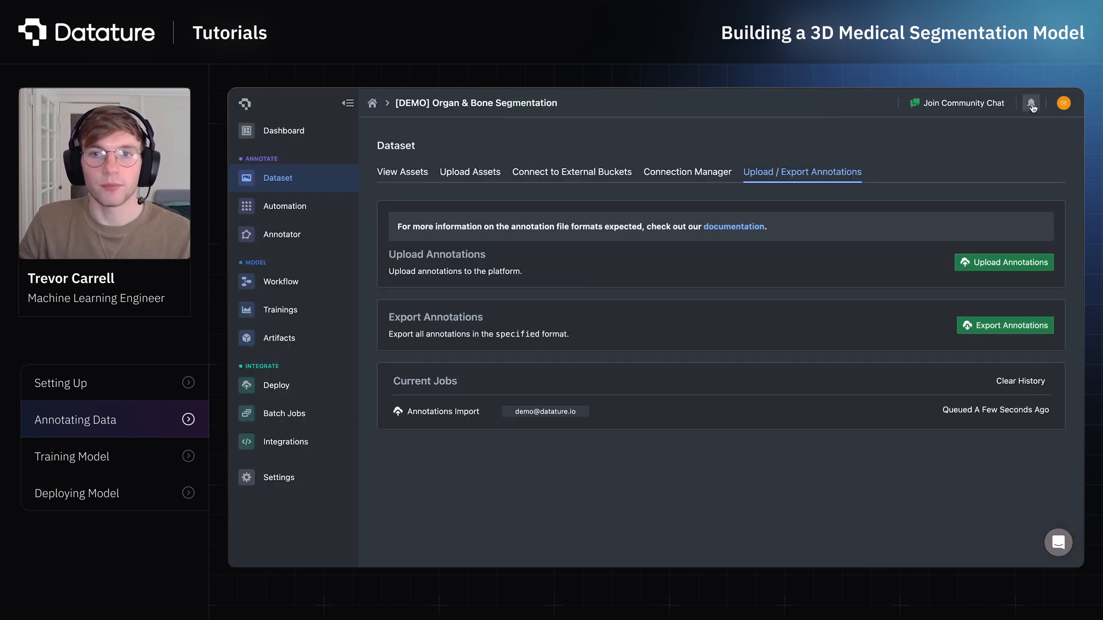
Check the project notifications for the status of the annotation import
click(1031, 103)
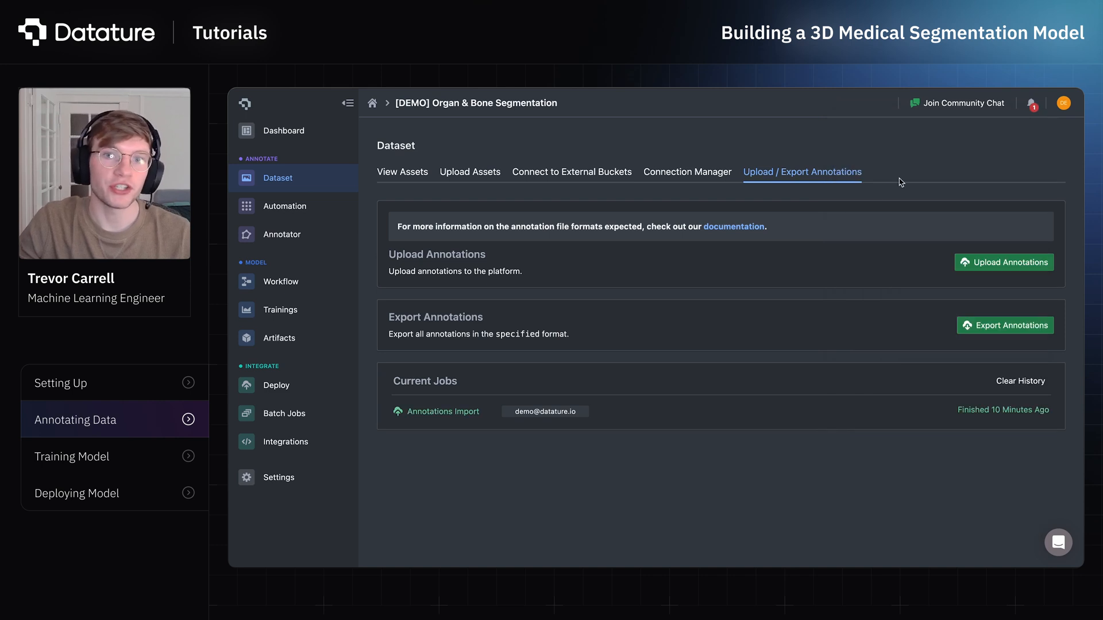
click(1031, 103)
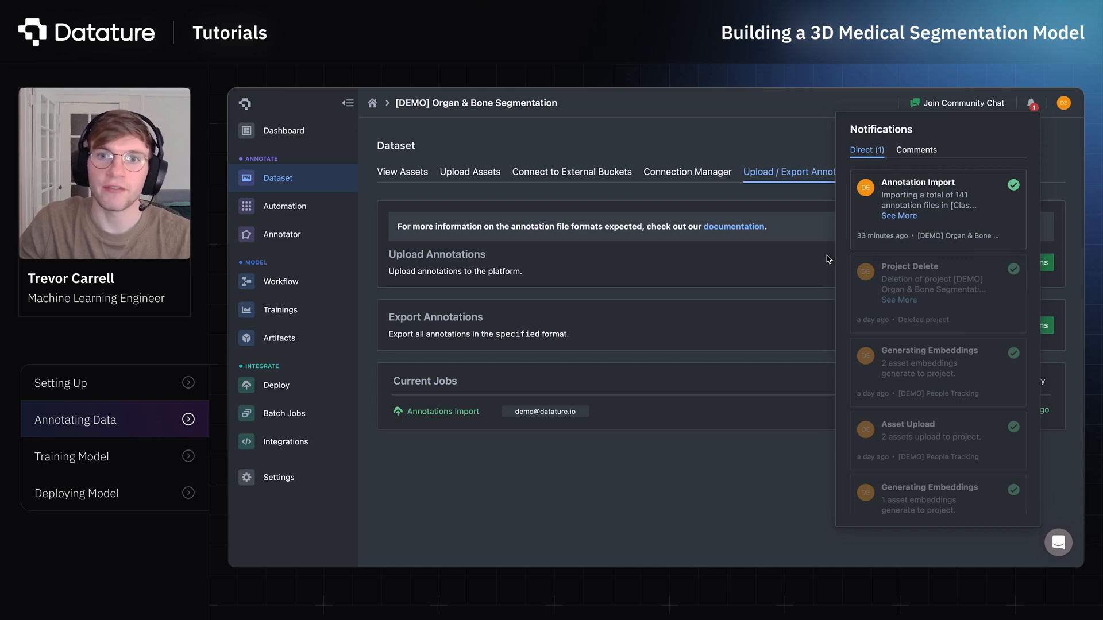
click(484, 162)
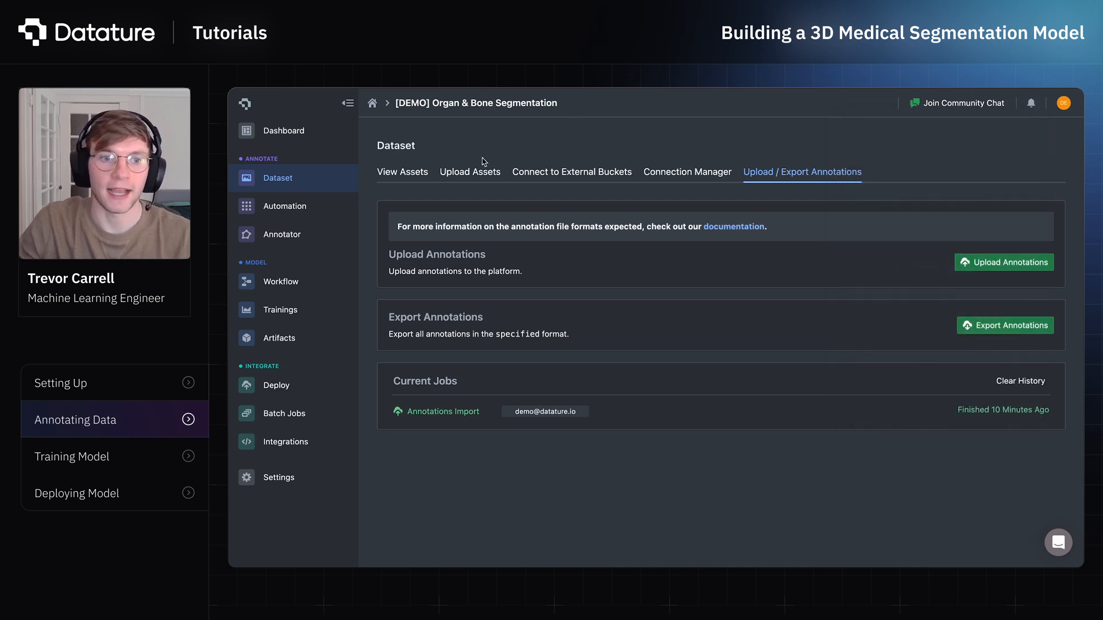
Open volume-99.nii.gz from the dataset's assets in the Annotator
click(421, 174)
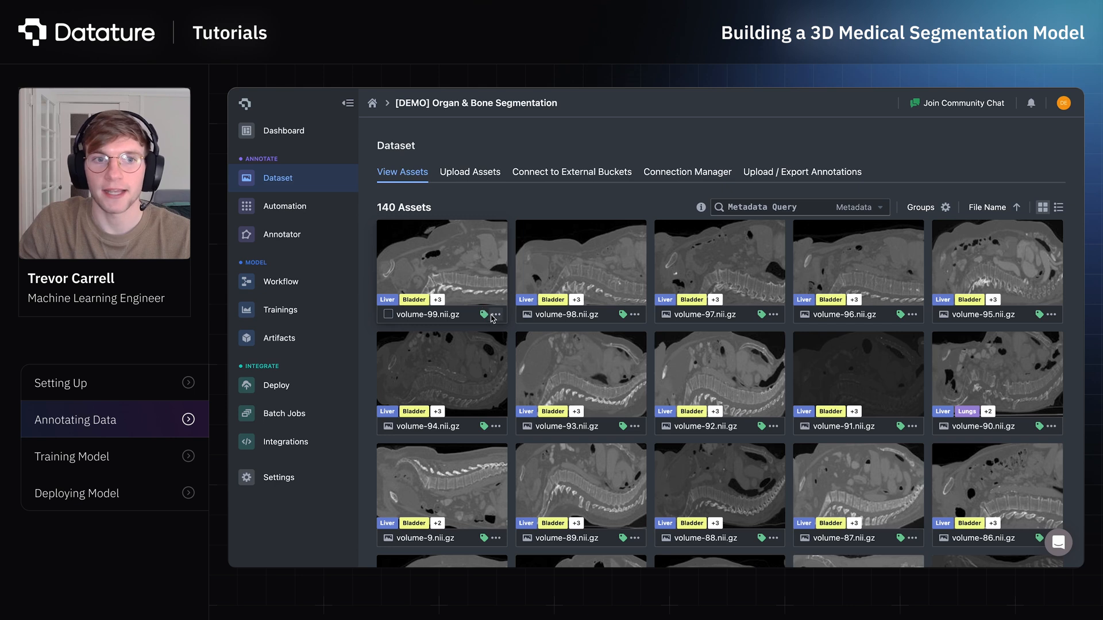
click(495, 315)
click(482, 338)
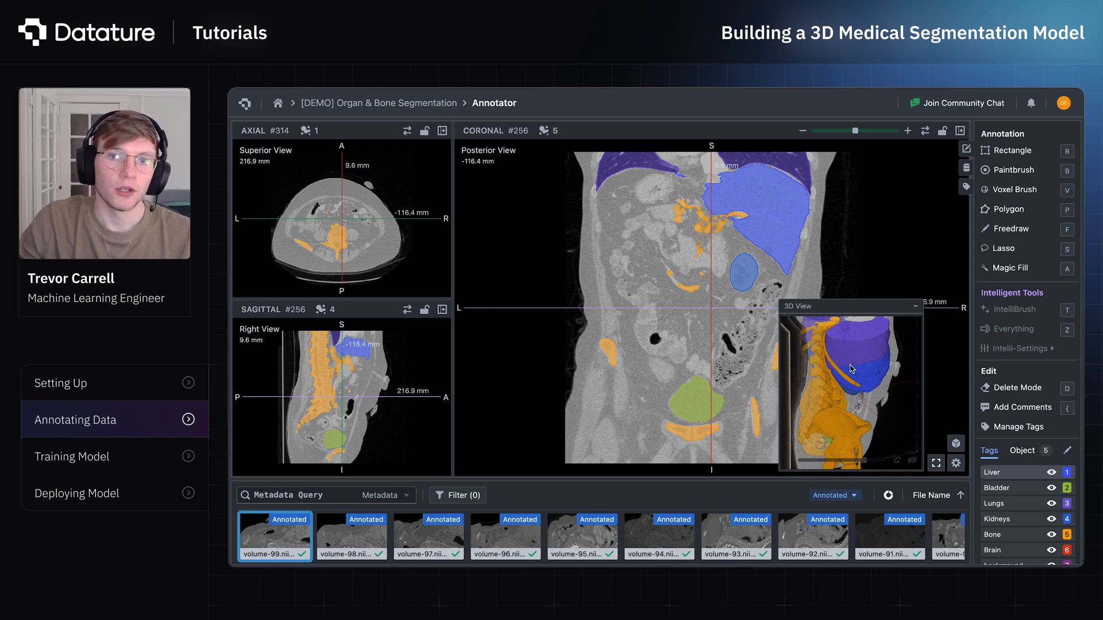
Inspect the imported annotations of volume-99 in the rotated 3D view, on coronal slice 154 and on axial slice 628
drag(839, 369, 851, 390)
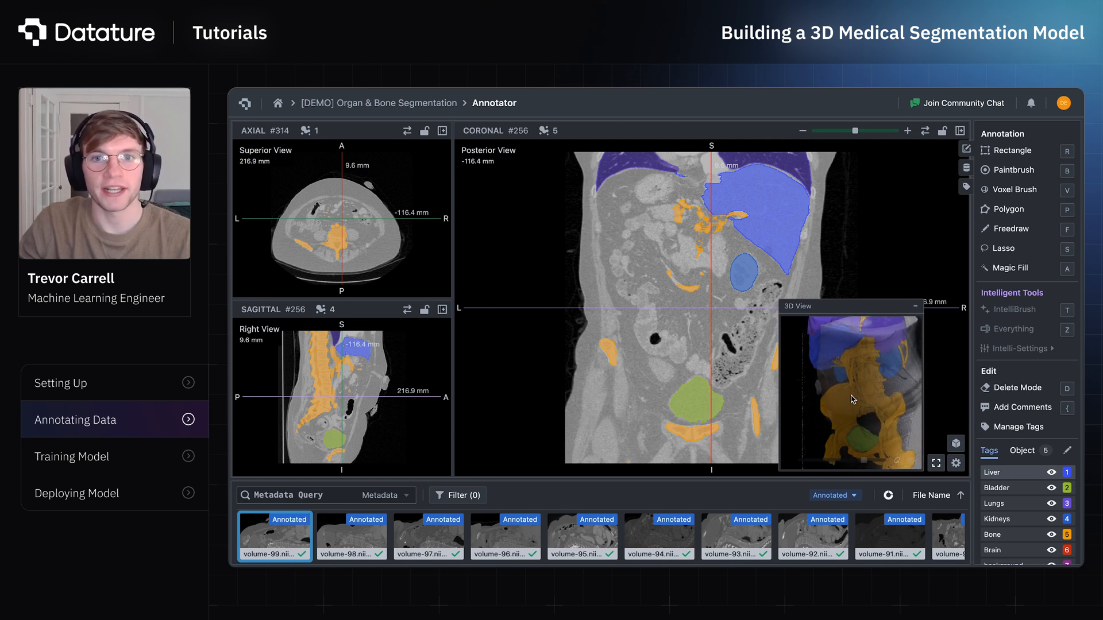
click(916, 306)
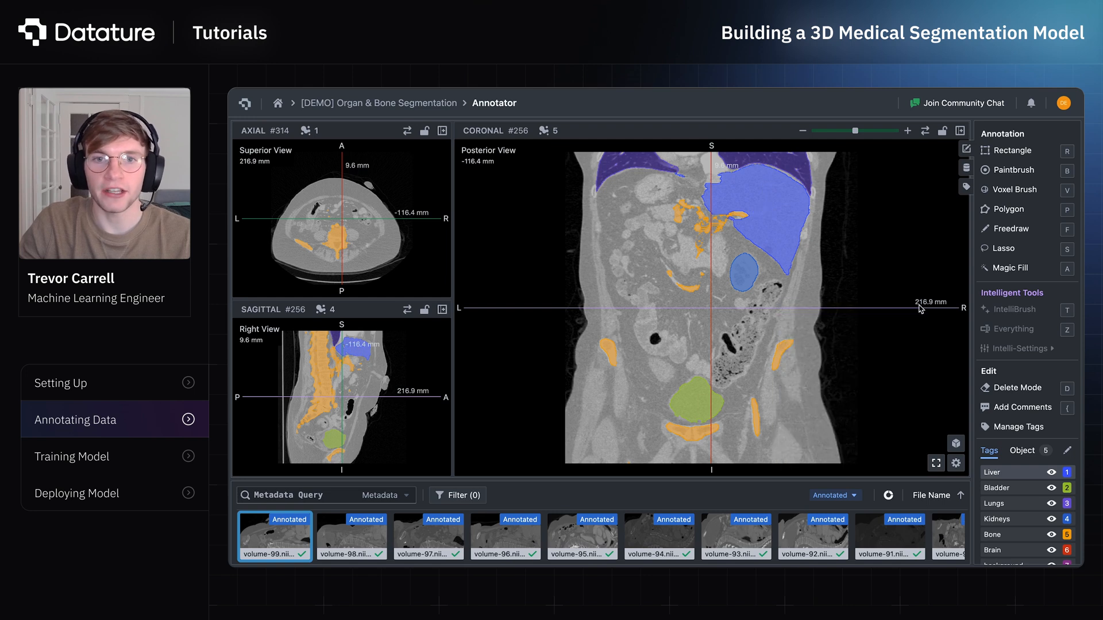
mouse_move(853, 134)
mouse_down()
mouse_move(864, 134)
mouse_move(837, 134)
mouse_up()
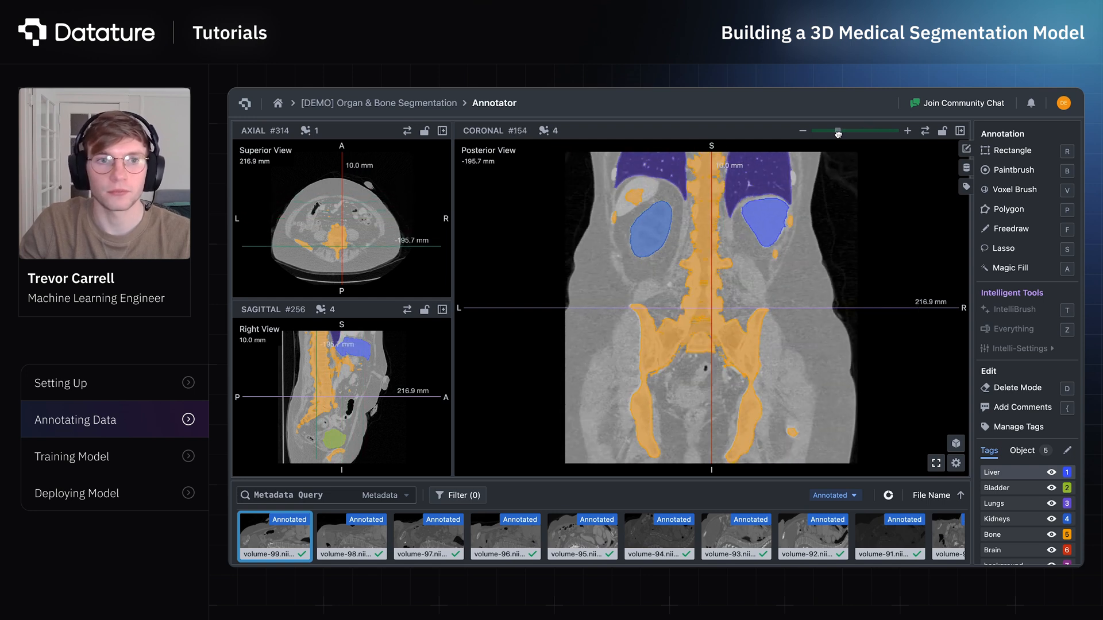
click(405, 131)
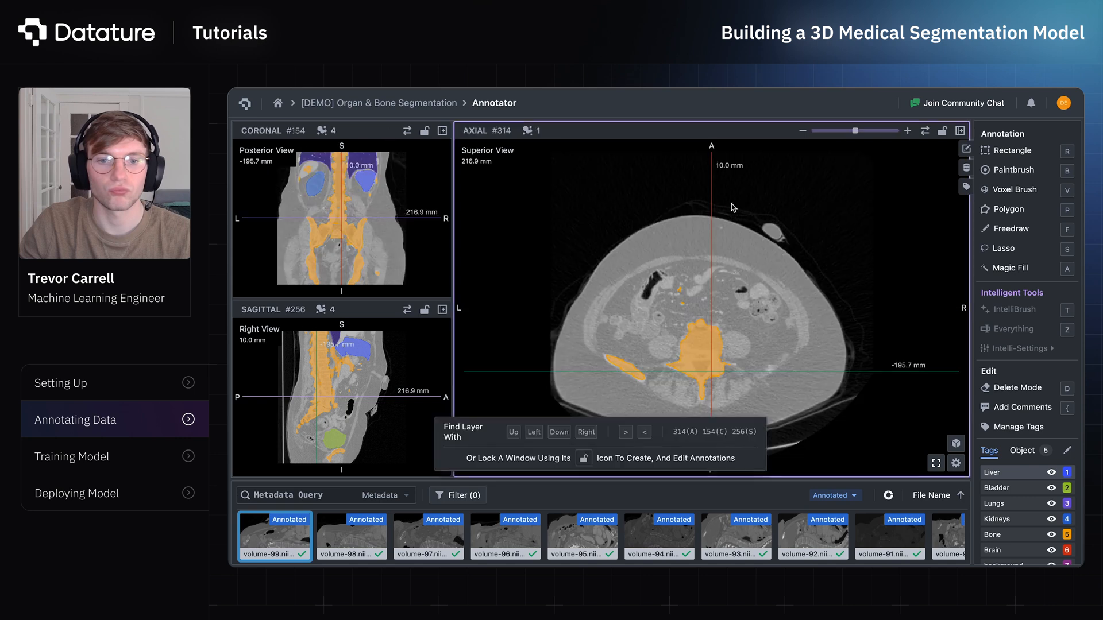
drag(855, 134, 905, 134)
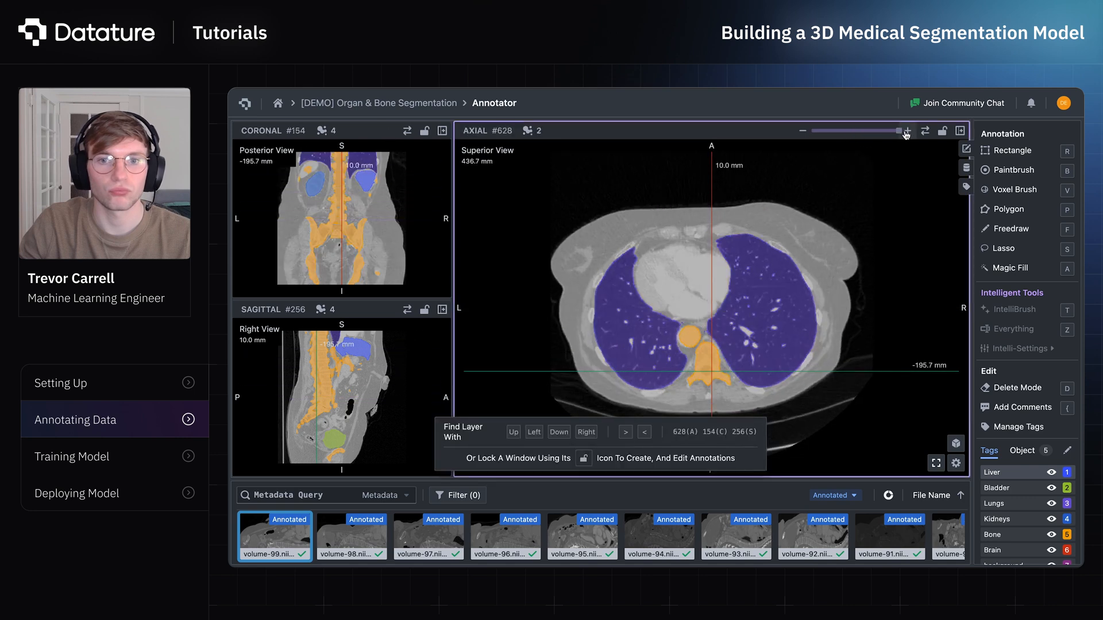
Open volume-98 in the Annotator and look through the annotations on its coronal slices
click(364, 545)
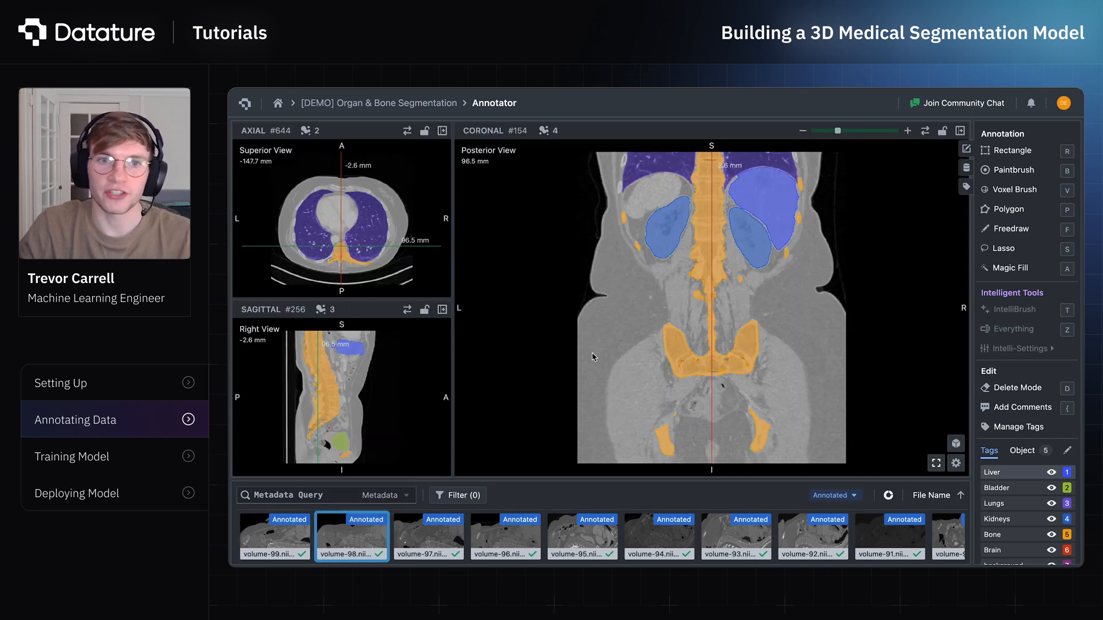
mouse_move(849, 131)
mouse_down()
mouse_move(874, 131)
mouse_move(836, 130)
mouse_move(893, 131)
mouse_move(856, 129)
mouse_up()
click(376, 132)
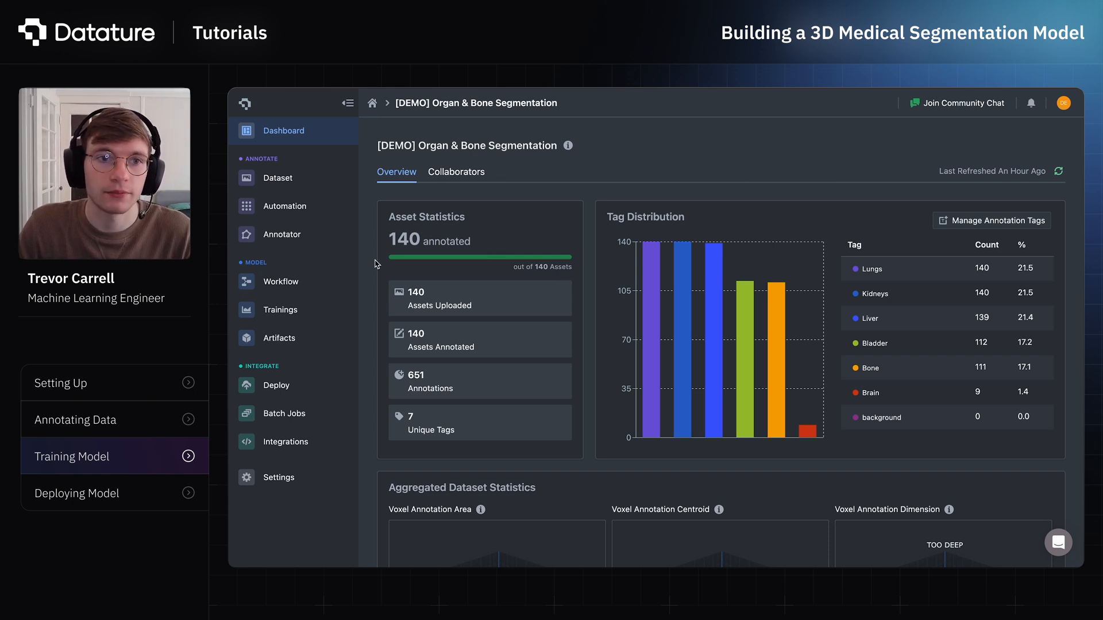
Open the project's Workflow page and review the Quickstart Training configuration without starting a training
click(310, 284)
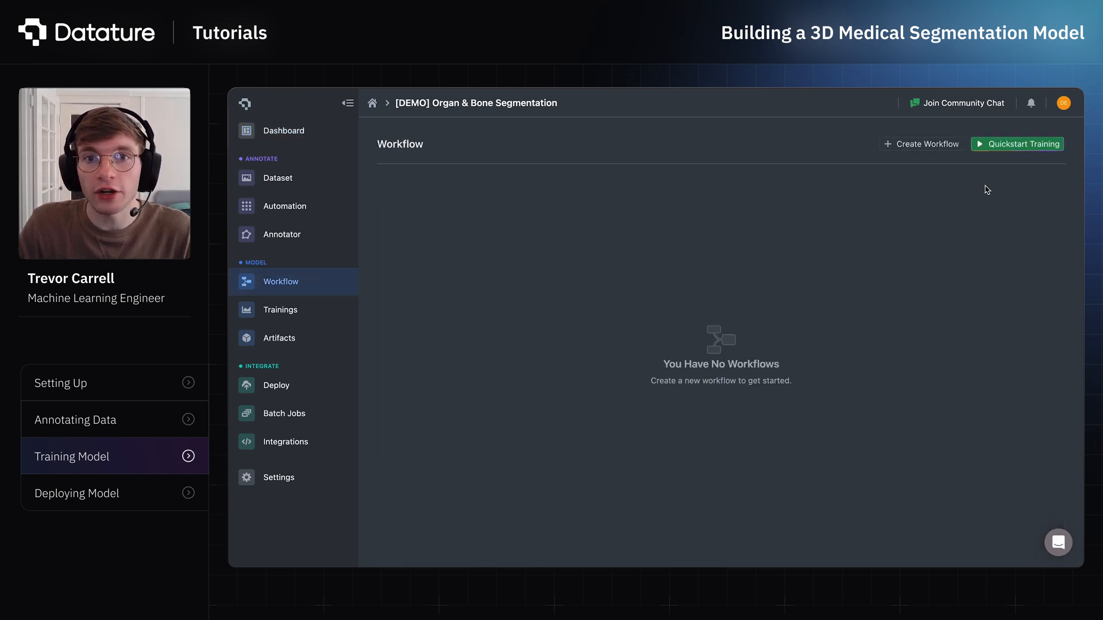
click(1006, 148)
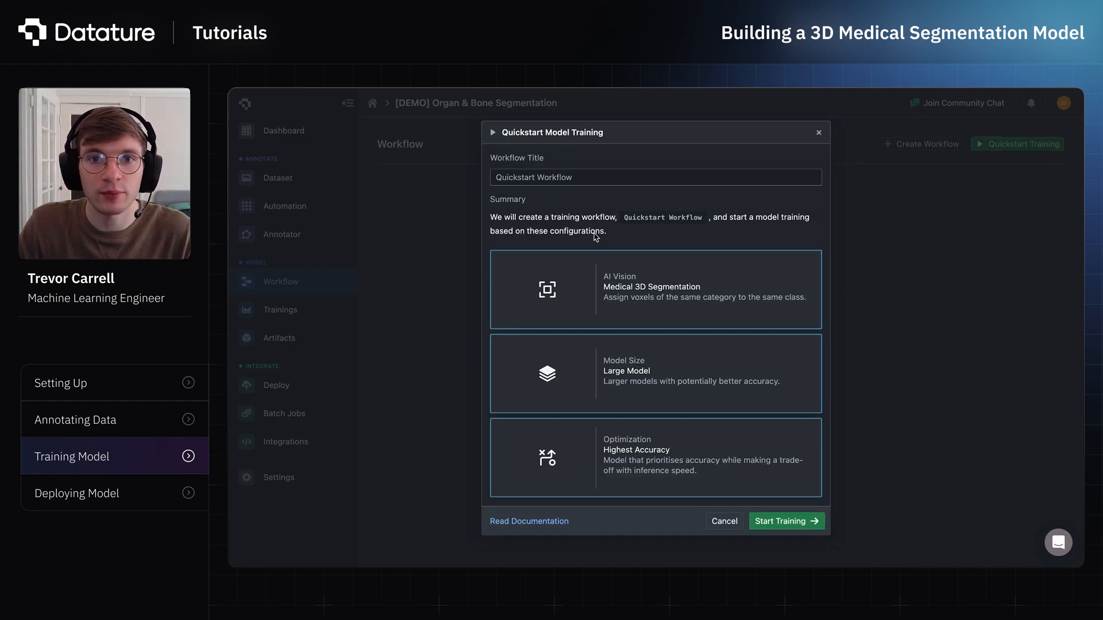
click(723, 521)
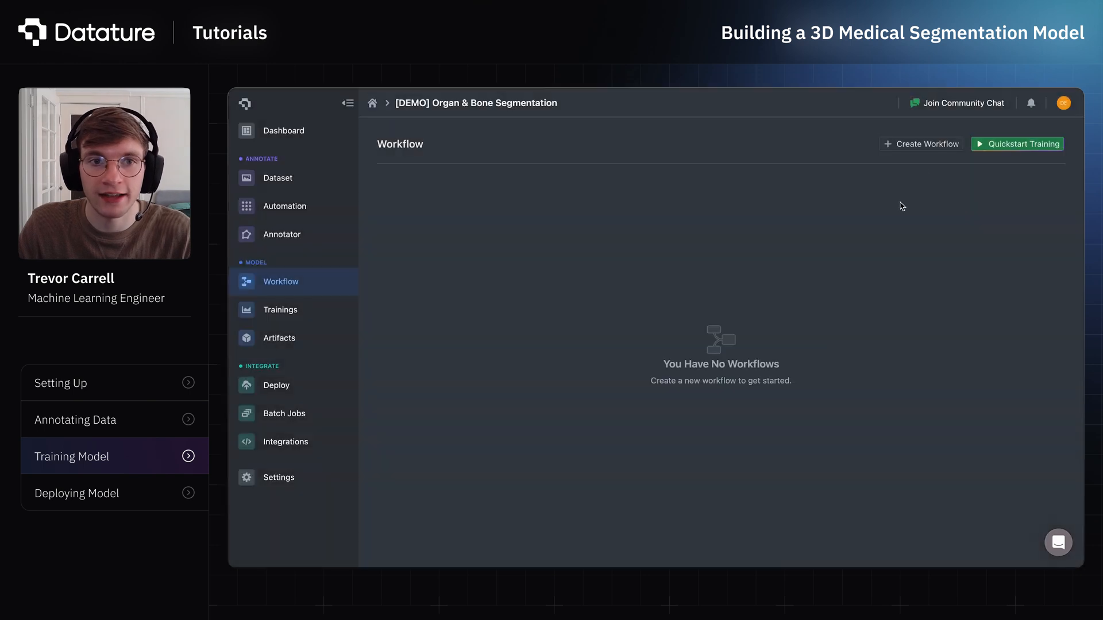
Create a workflow titled "Multi-Organ Segmentation WF" with Medical 3D Segmentation as its AI Vision objective
click(923, 147)
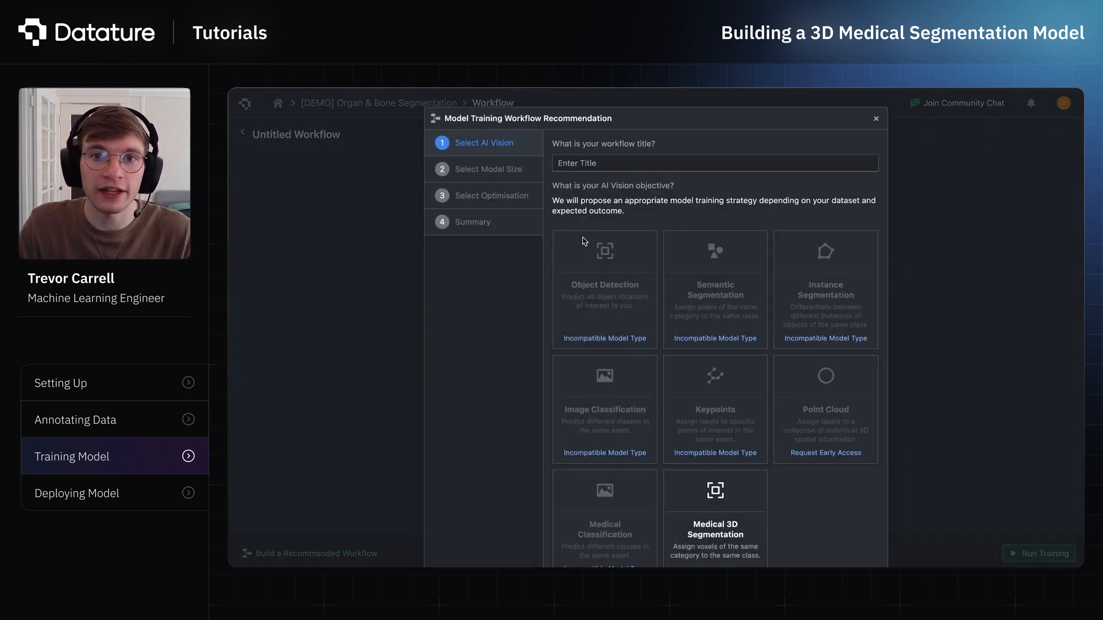
click(625, 114)
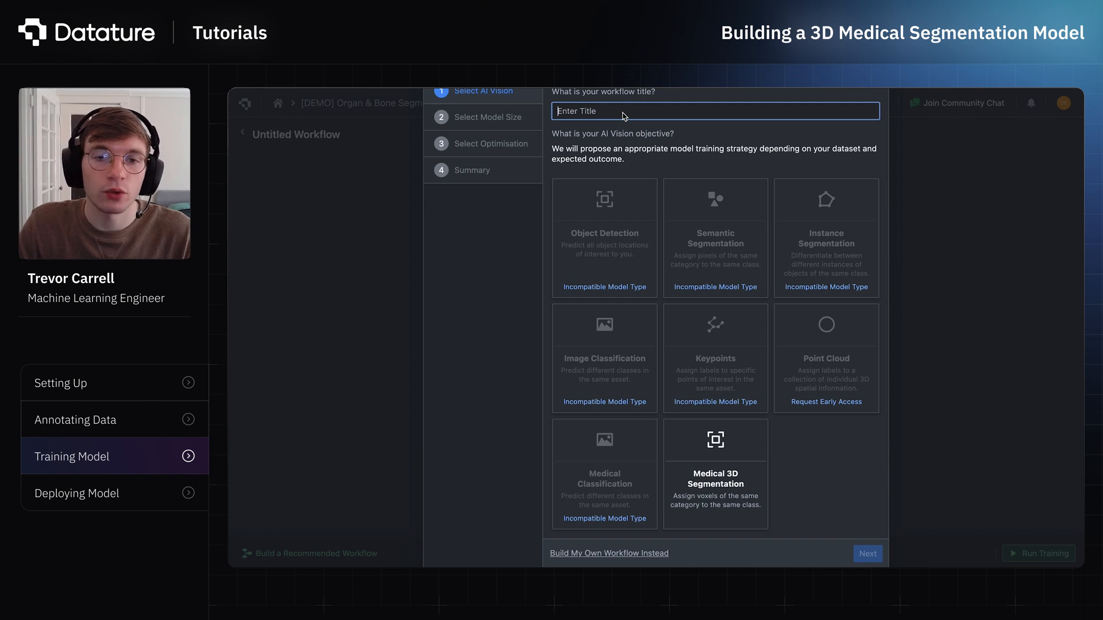
text(Multi-Ora)
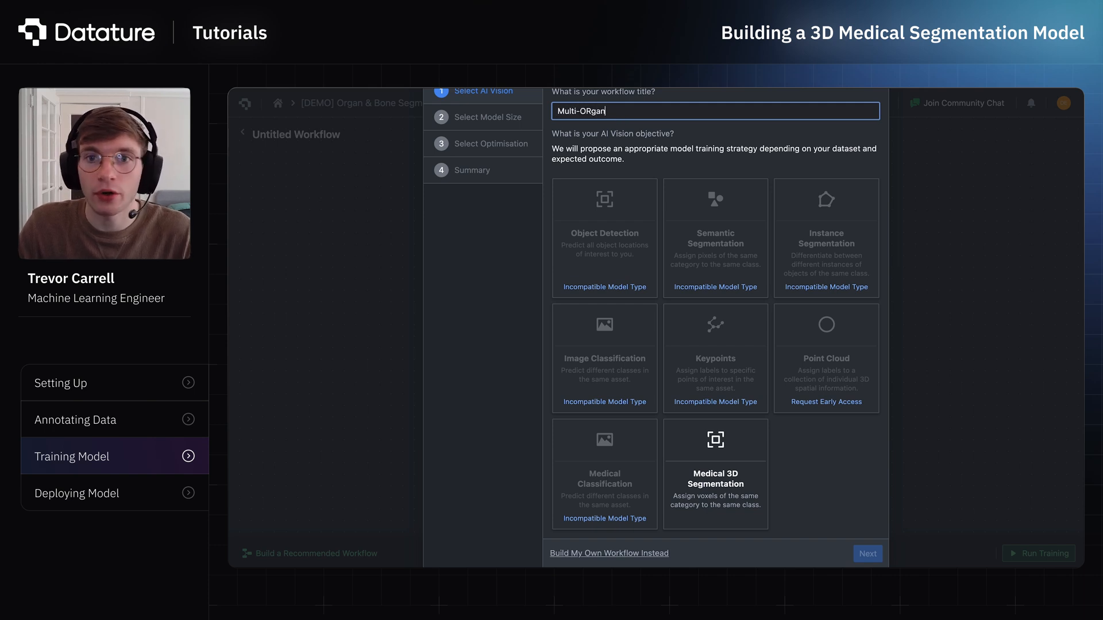
text(gan Segmentation WF)
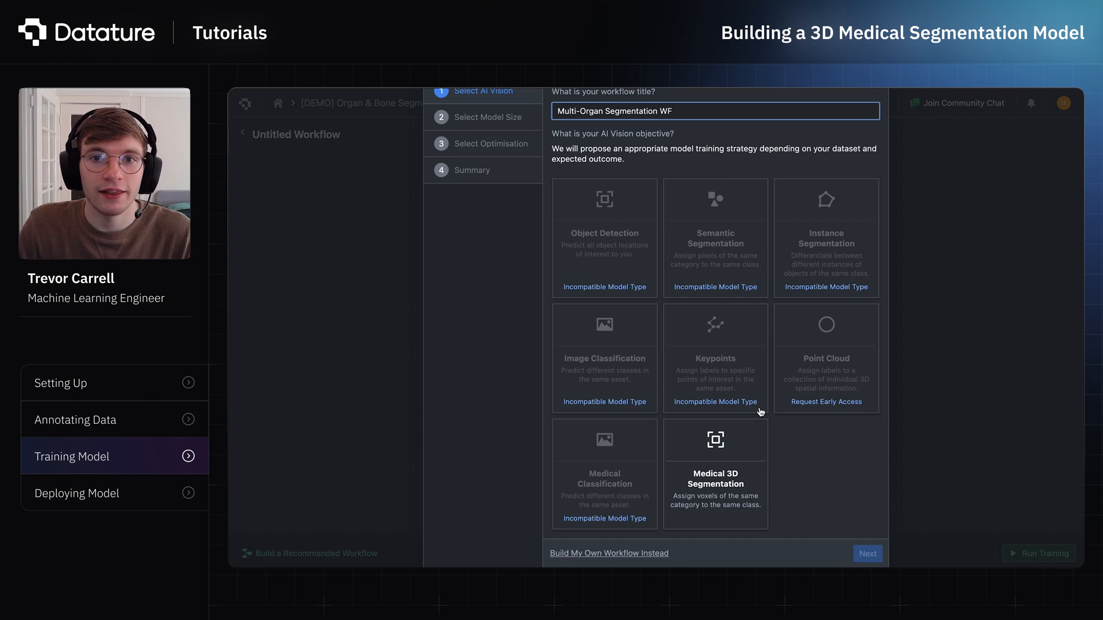
click(867, 555)
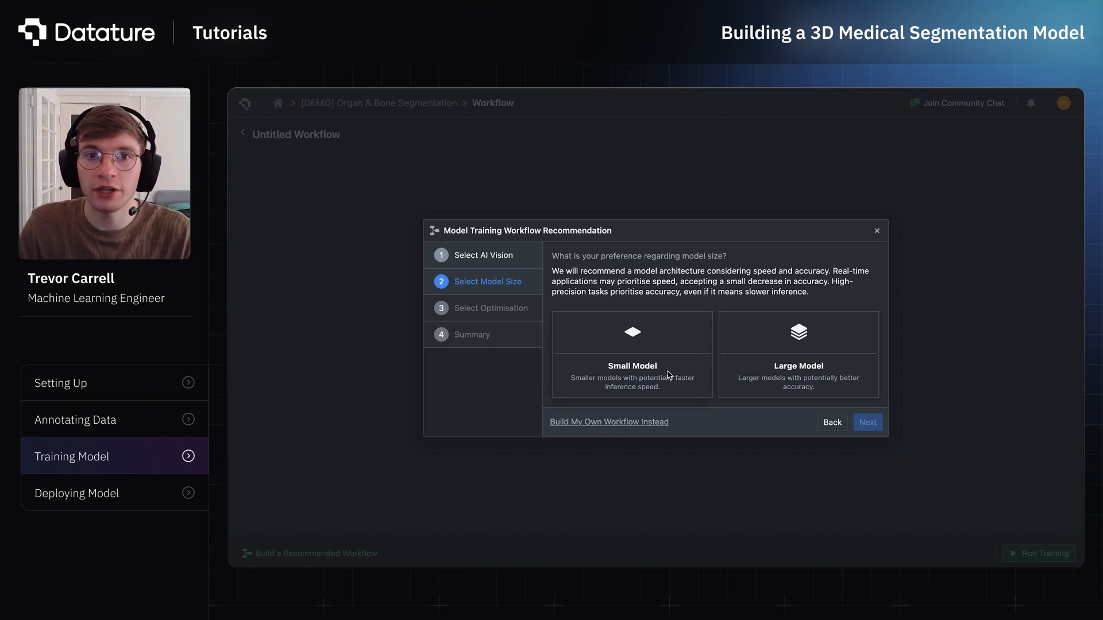
Choose Large Model and Highest Accuracy for the recommended workflow and build it
click(797, 360)
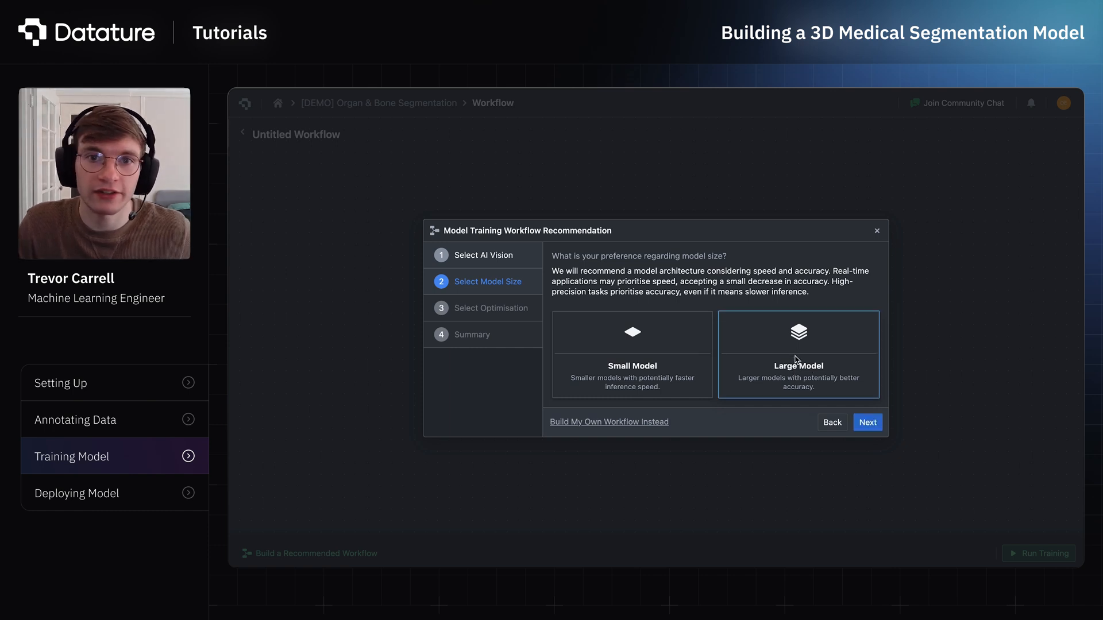
click(860, 424)
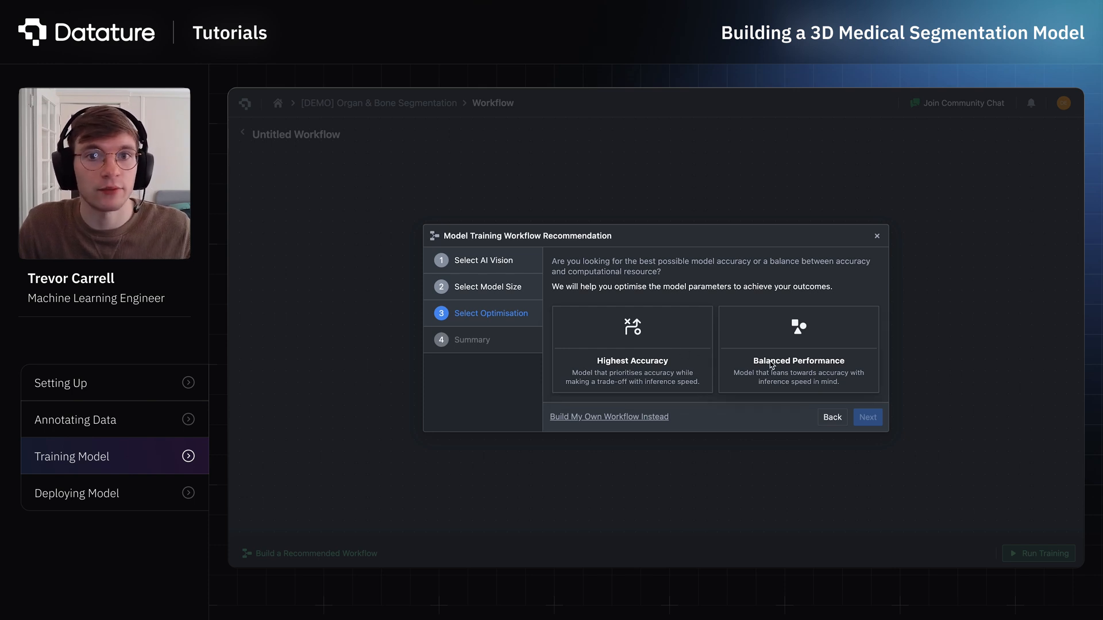
click(644, 367)
click(867, 419)
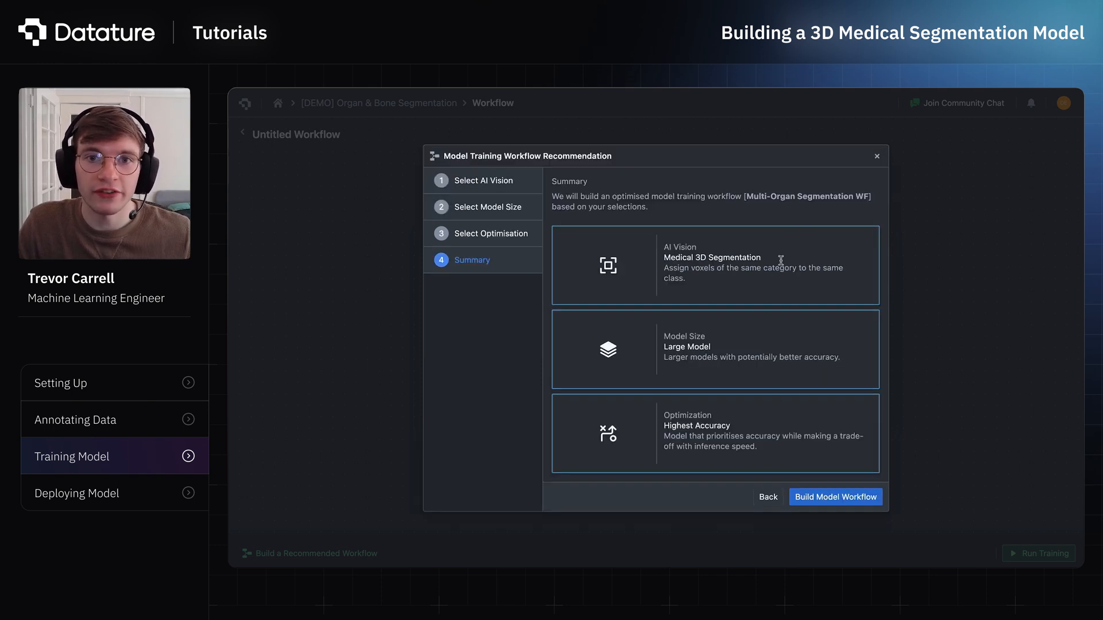
click(855, 497)
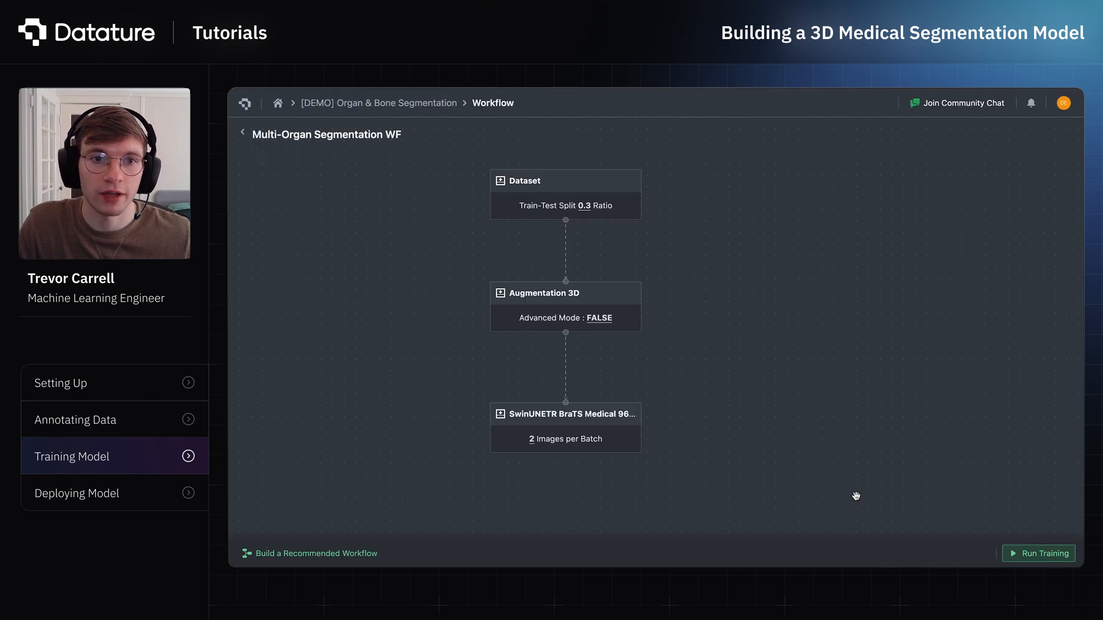
Rearrange the Dataset, Augmentation 3D and SwinUNETR nodes into a staggered layout on the workflow canvas
drag(618, 188, 583, 187)
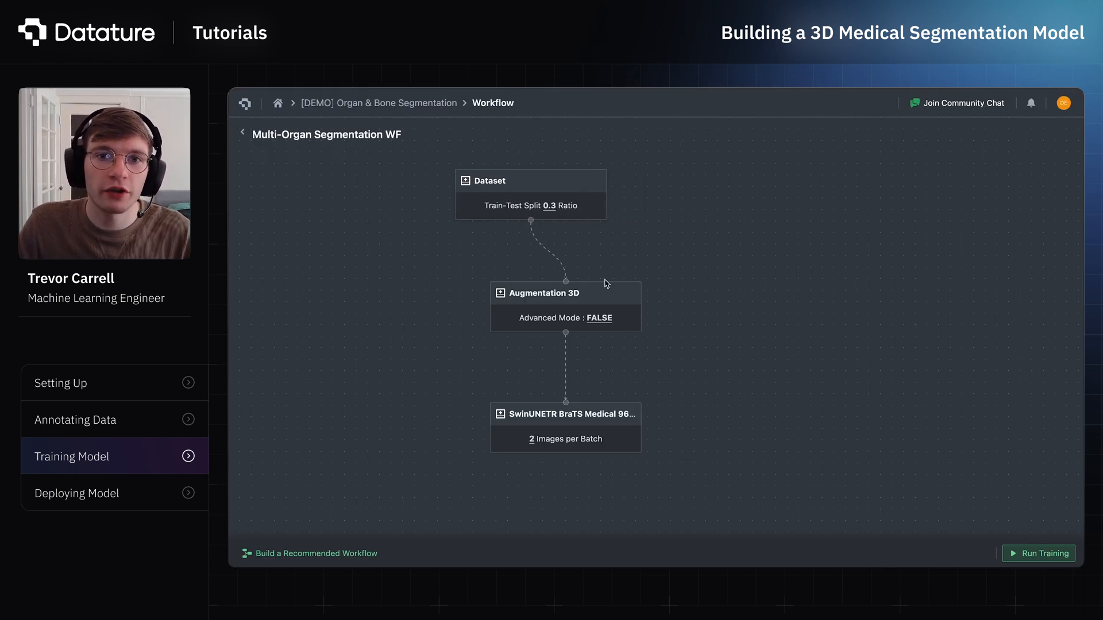
drag(607, 283, 633, 274)
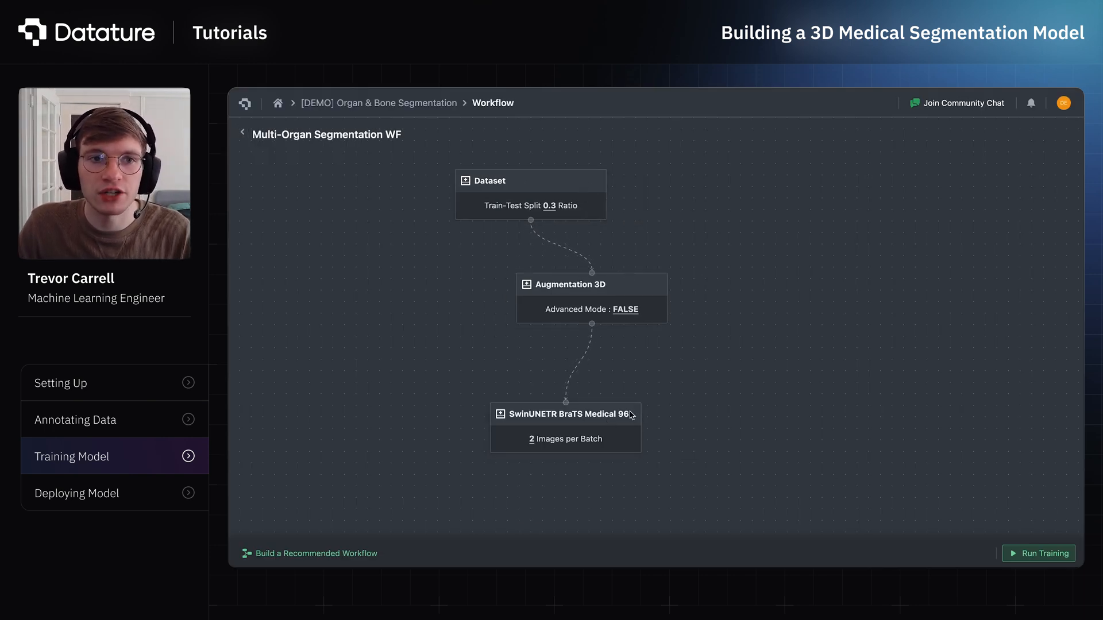
drag(631, 415, 675, 389)
Open the Dataset node's settings and review the train-test split, random seed and advanced asset group options
click(528, 178)
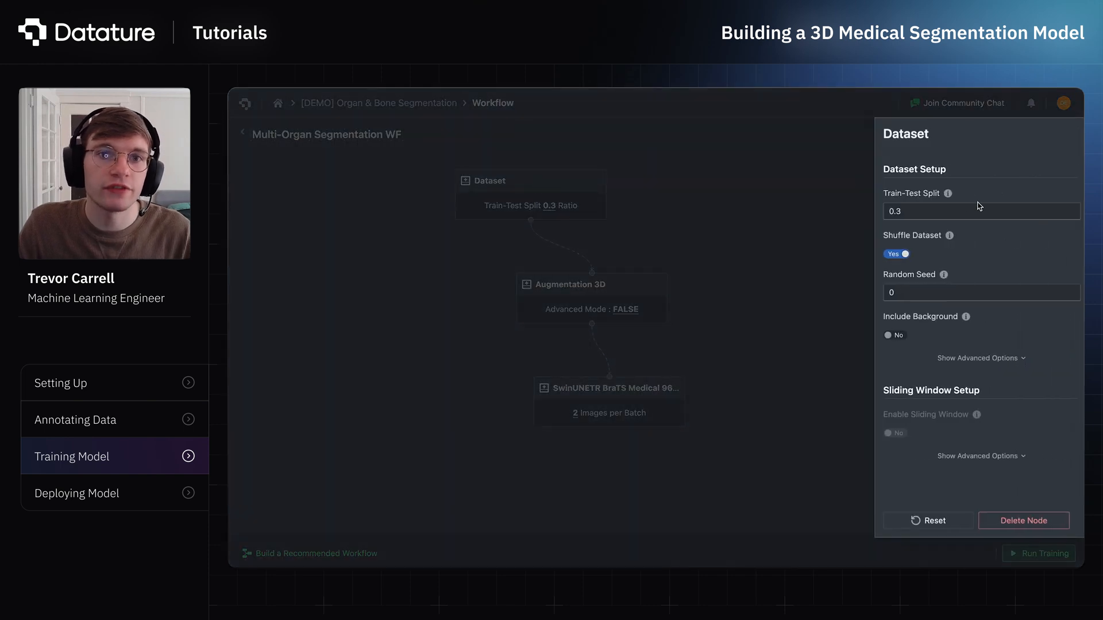
drag(975, 212, 873, 214)
click(917, 294)
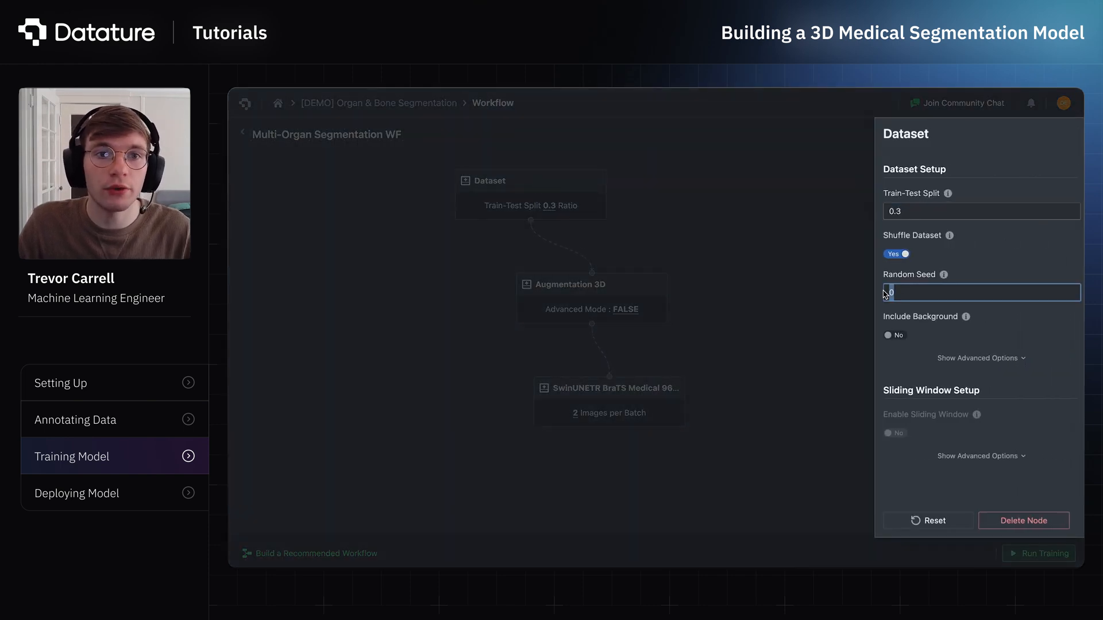
click(948, 357)
scroll(969, 448, down, 1)
scroll(968, 448, down, 2)
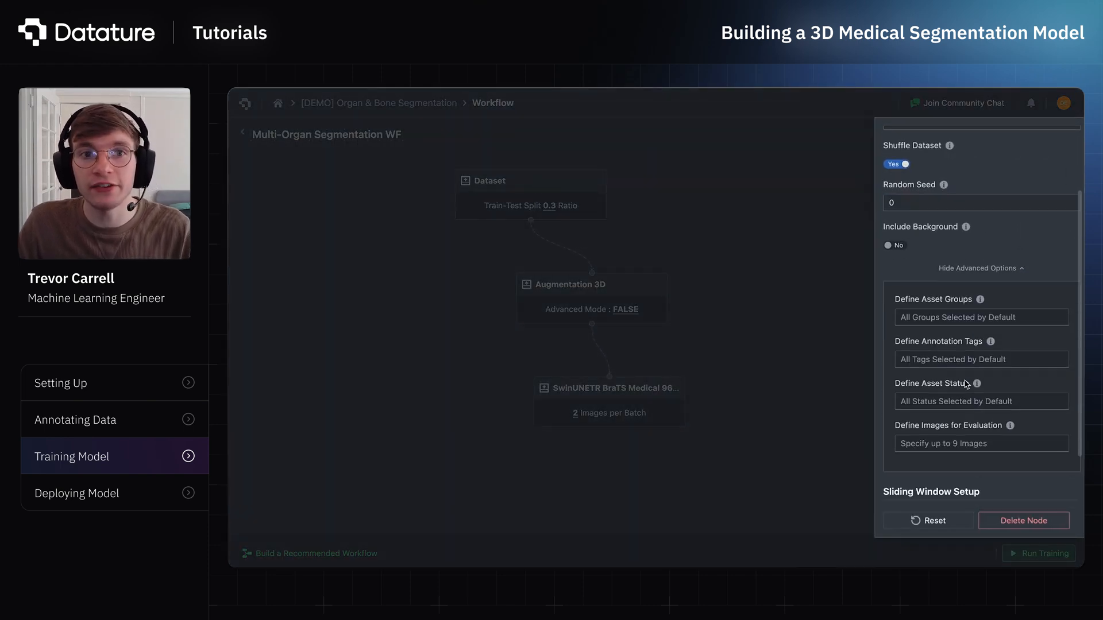
mouse_move(980, 300)
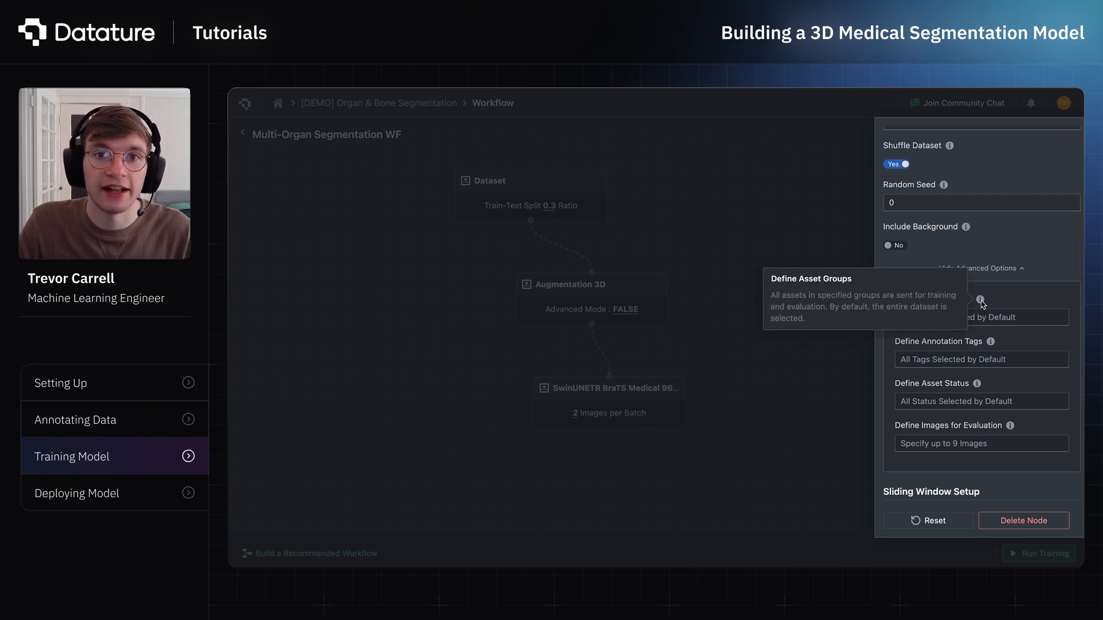
click(998, 319)
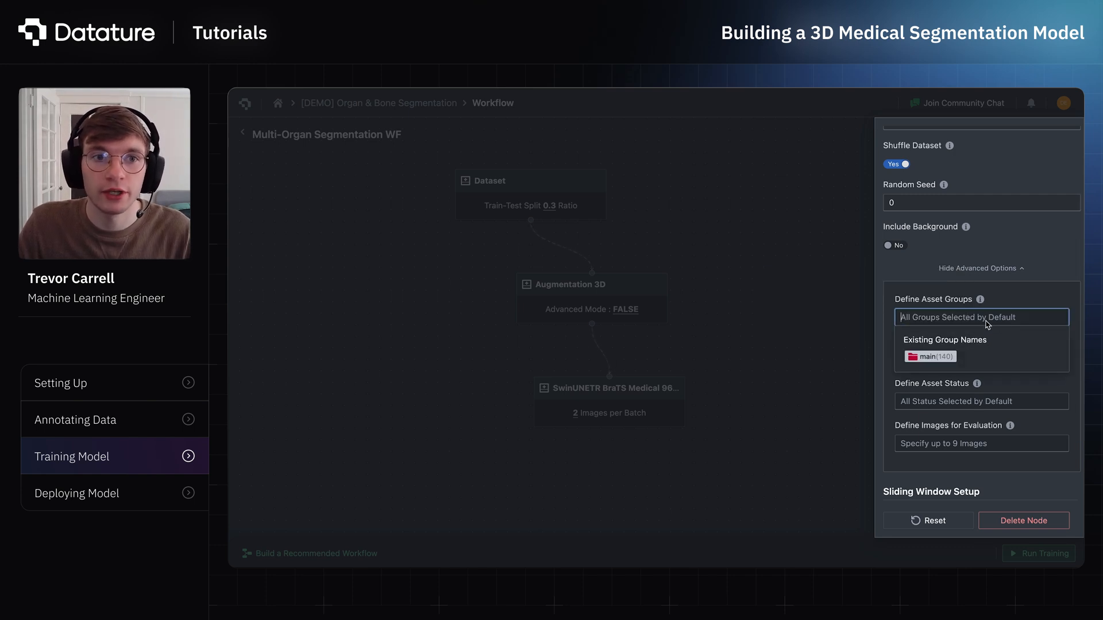
click(1023, 304)
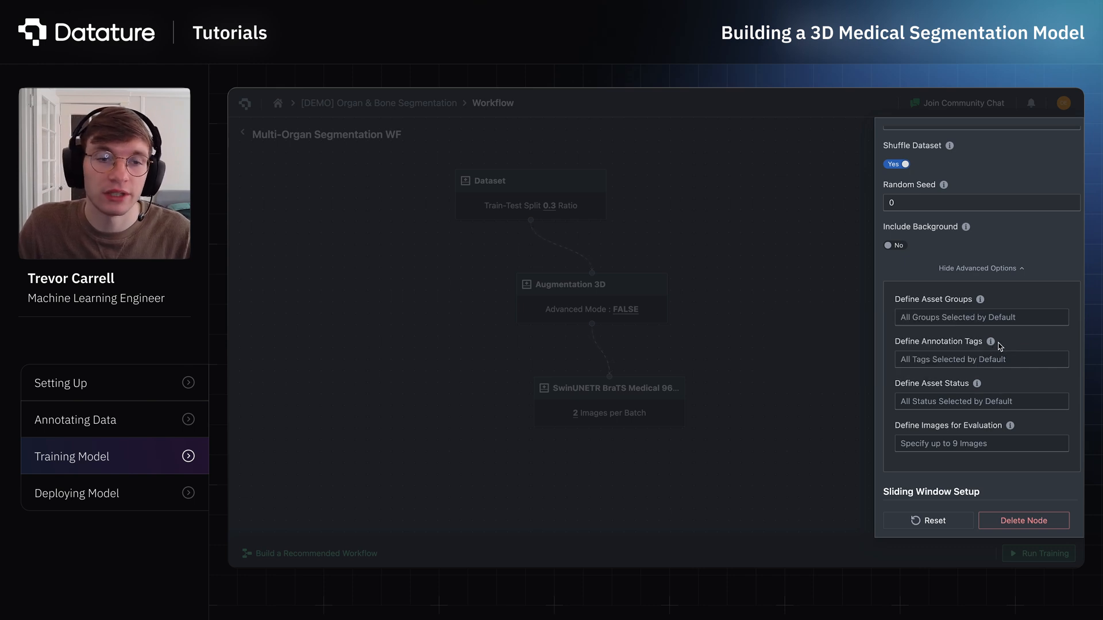
Define the Dataset node's annotation tags as Liver, Bladder, Lungs, Kidneys and Bone
mouse_move(991, 344)
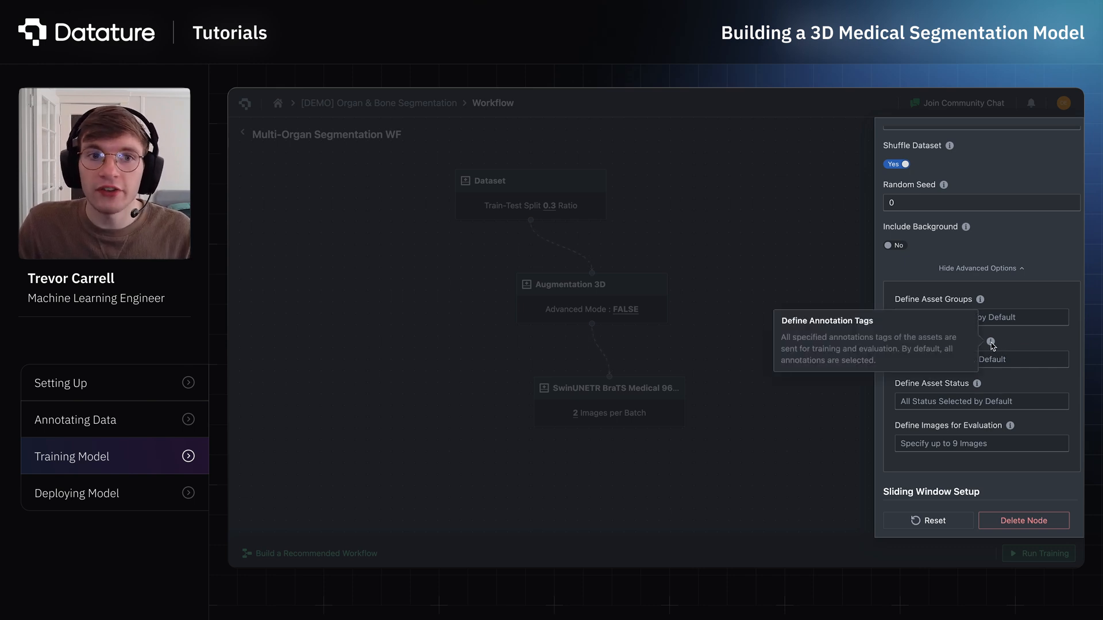
click(1002, 365)
scroll(986, 413, down, 1)
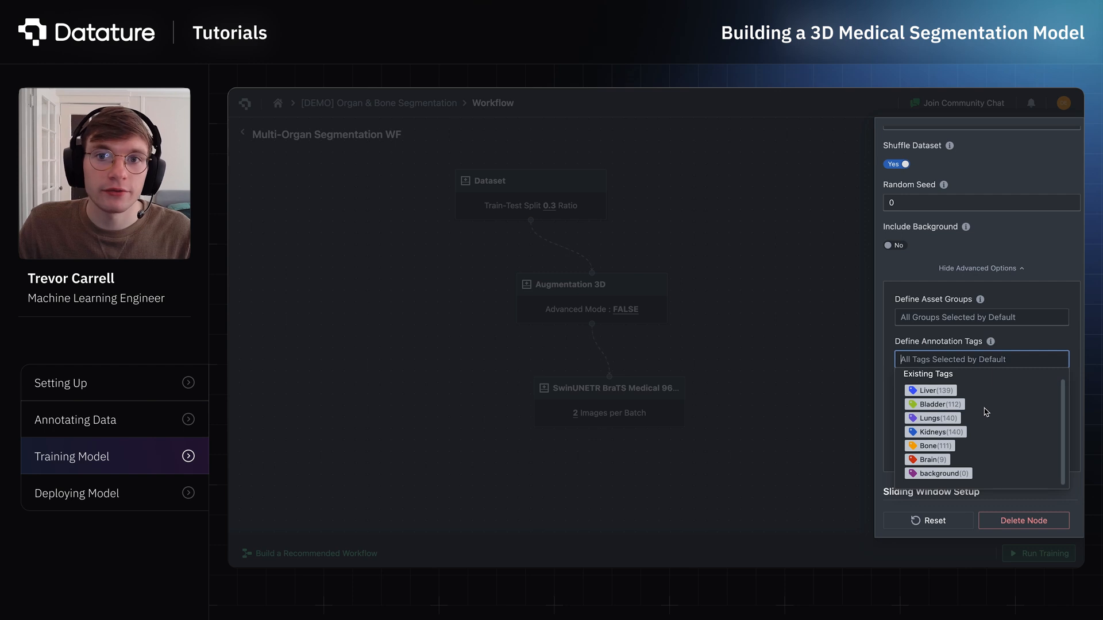
click(932, 392)
click(932, 391)
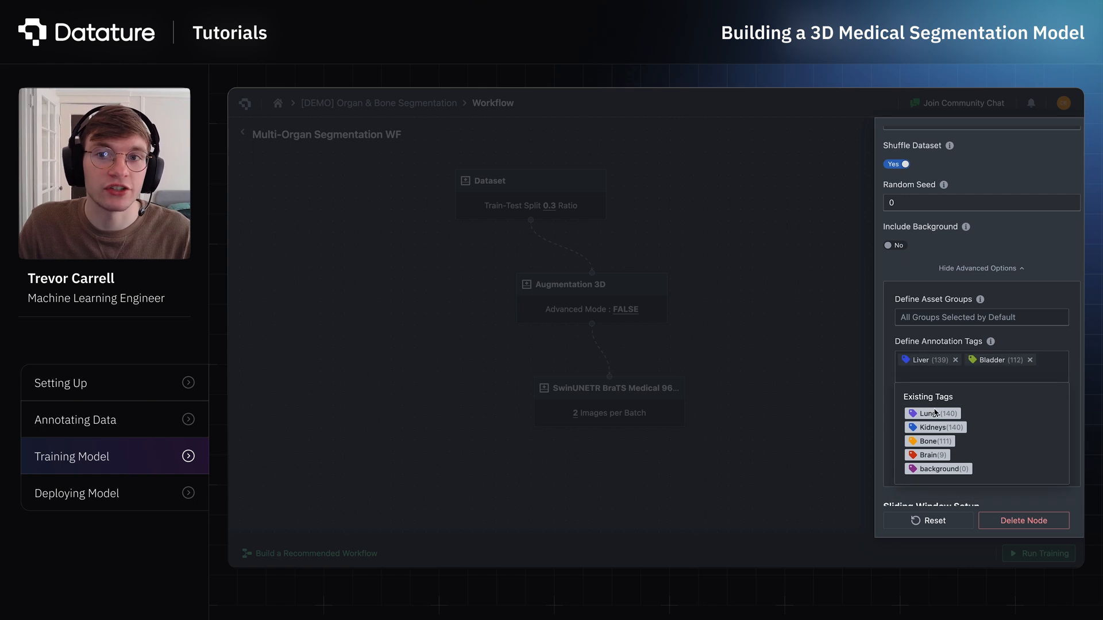
click(933, 393)
click(935, 418)
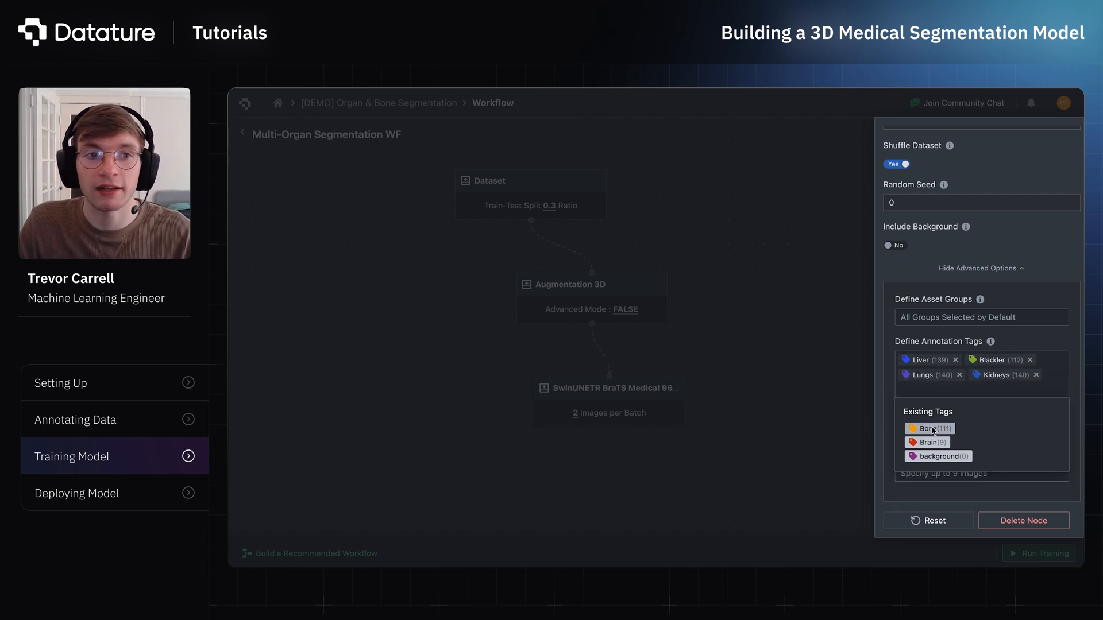
click(933, 428)
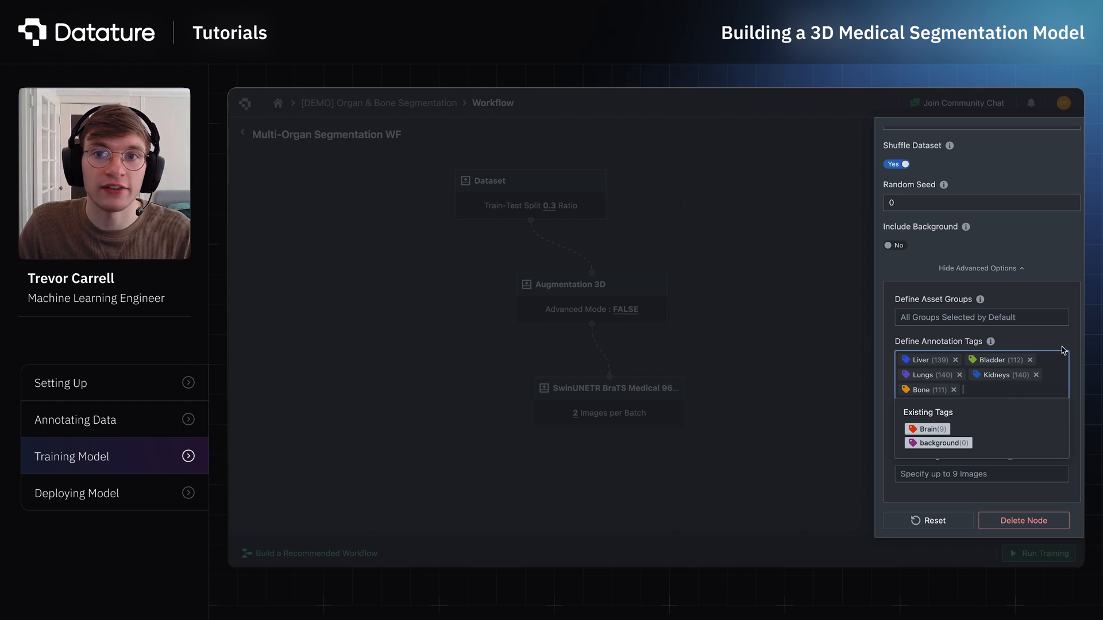
Review the Dataset node's asset status and evaluation image options, leaving them unset, and close its settings
scroll(1064, 350, down, 1)
click(1022, 410)
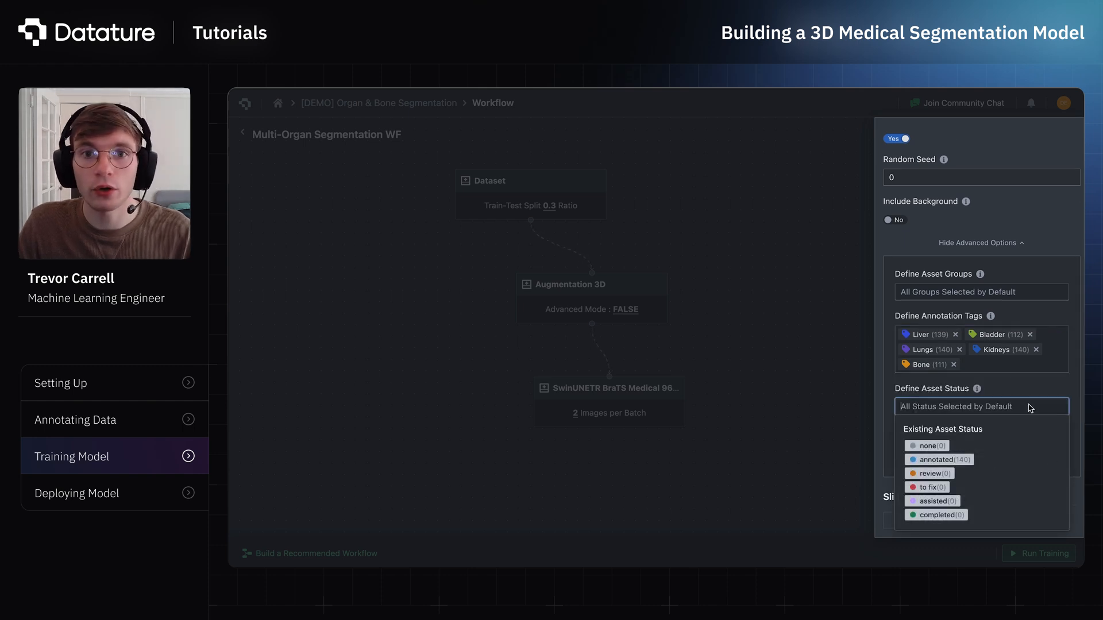
click(1031, 393)
click(998, 451)
click(1037, 438)
scroll(1036, 437, down, 2)
click(861, 313)
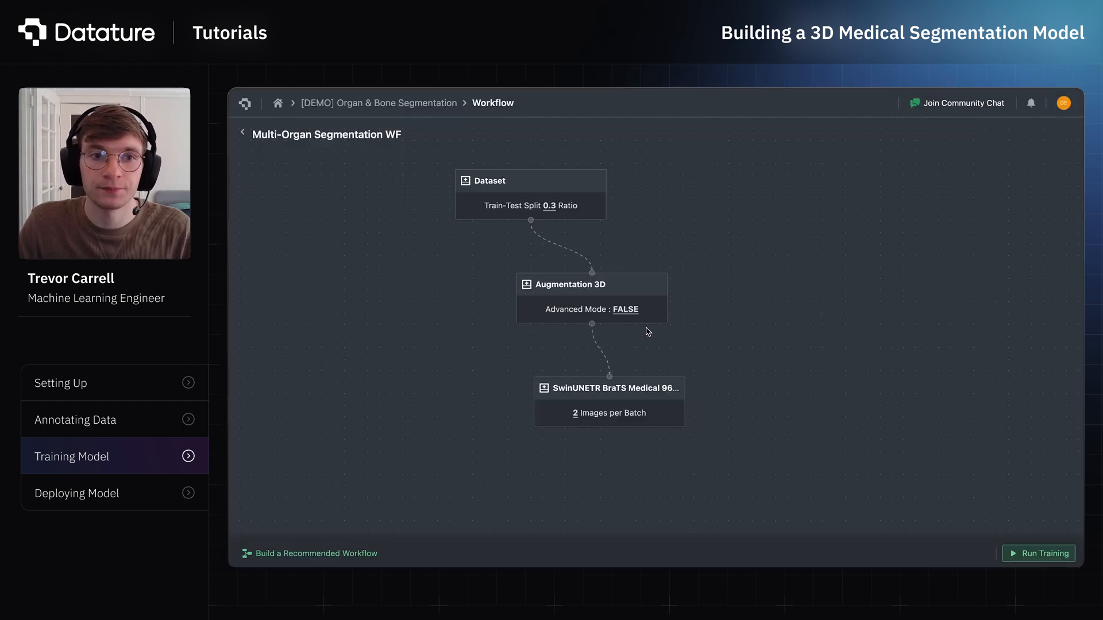
Enable Random Contrast, Random Intensity and Set Intensity Window in the Augmentation 3D node
click(641, 289)
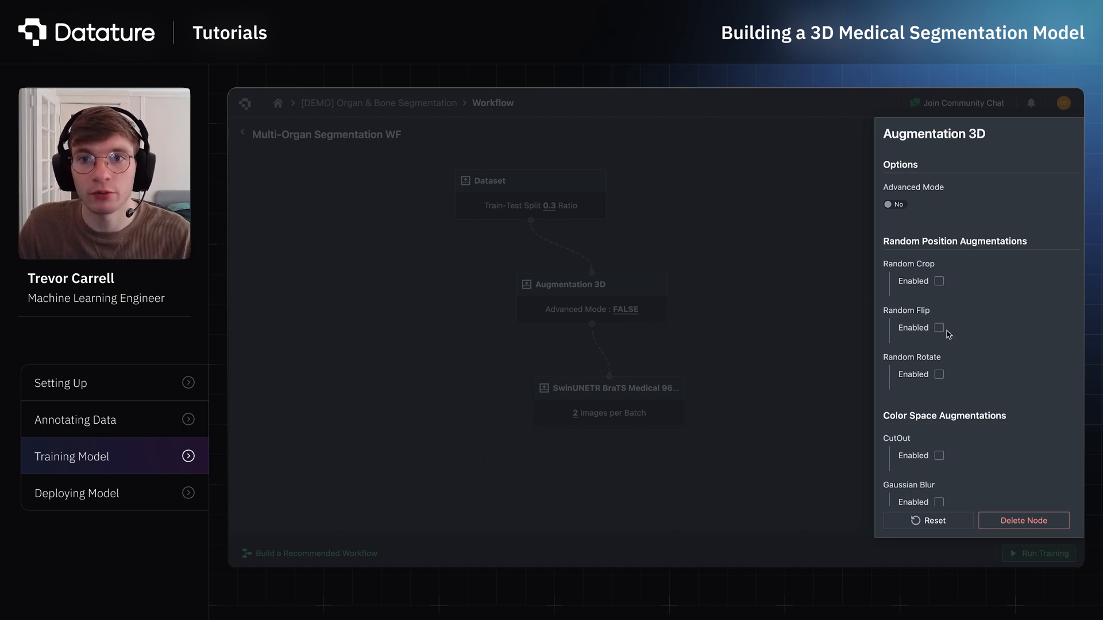
scroll(984, 324, down, 3)
scroll(985, 325, down, 1)
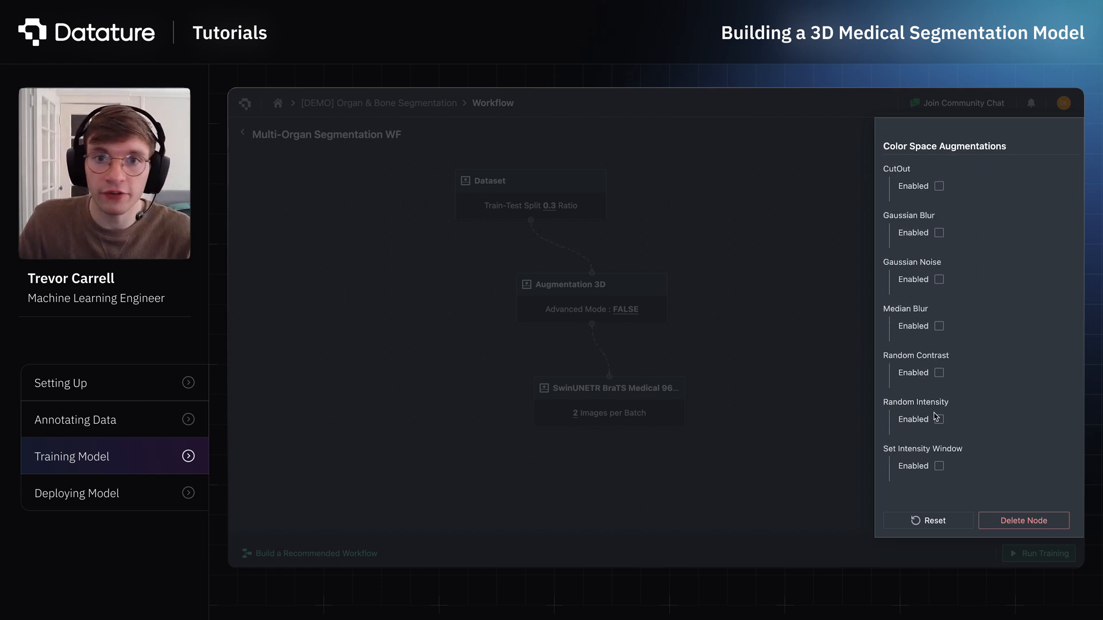
click(939, 374)
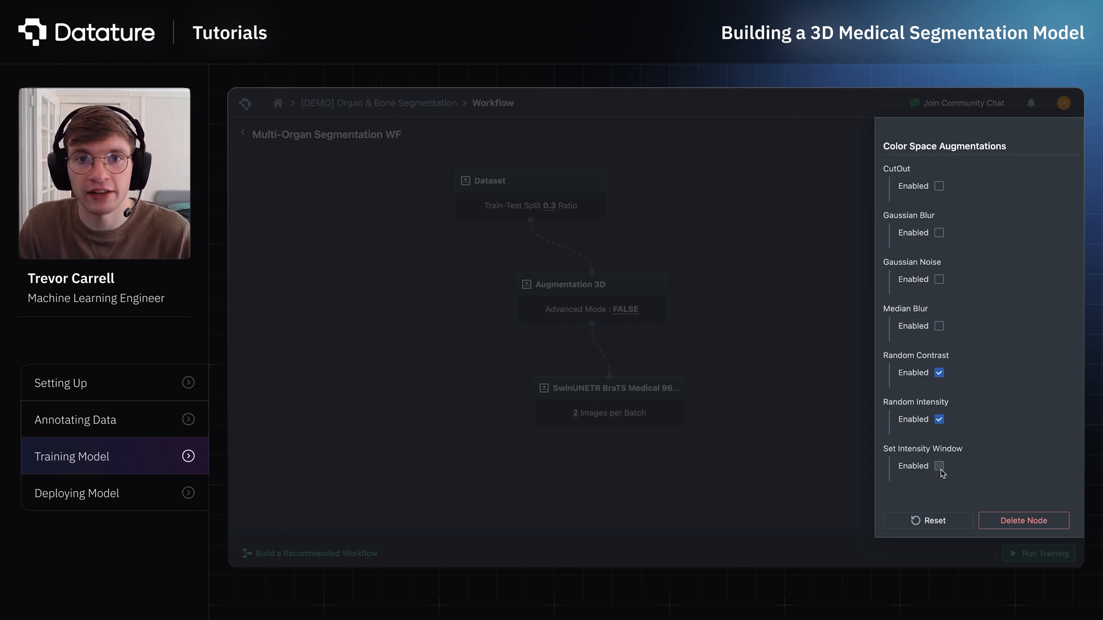
Turn on Advanced Mode for the Augmentation 3D node and review the parameters of the enabled augmentations
scroll(977, 338, up, 5)
click(892, 205)
scroll(1004, 389, down, 10)
scroll(993, 356, up, 6)
scroll(960, 391, down, 1)
scroll(987, 404, down, 3)
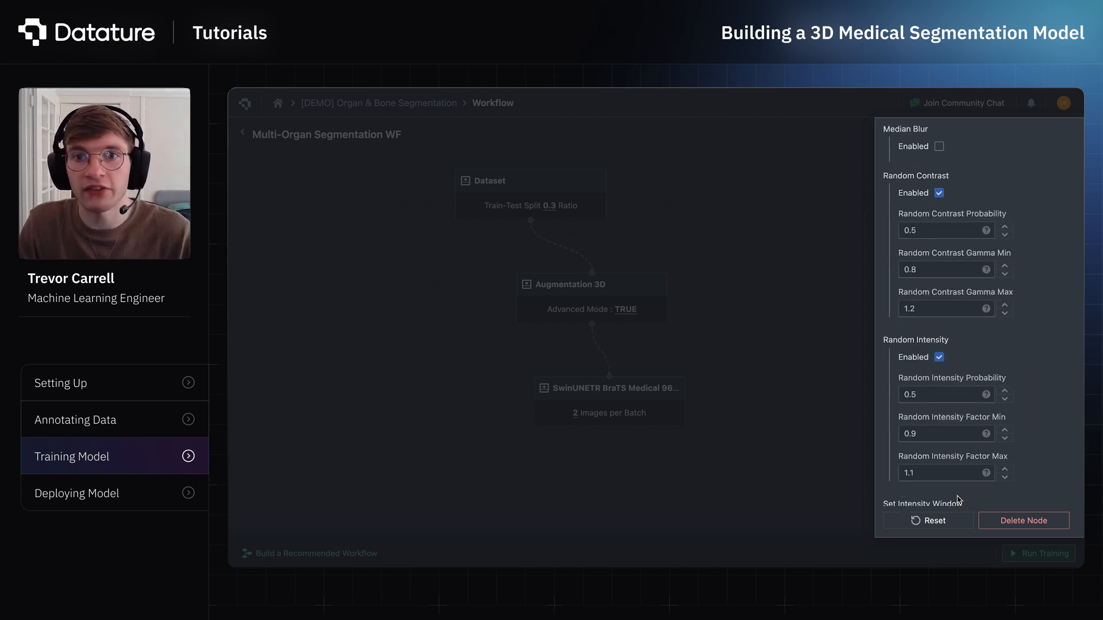
scroll(958, 499, down, 5)
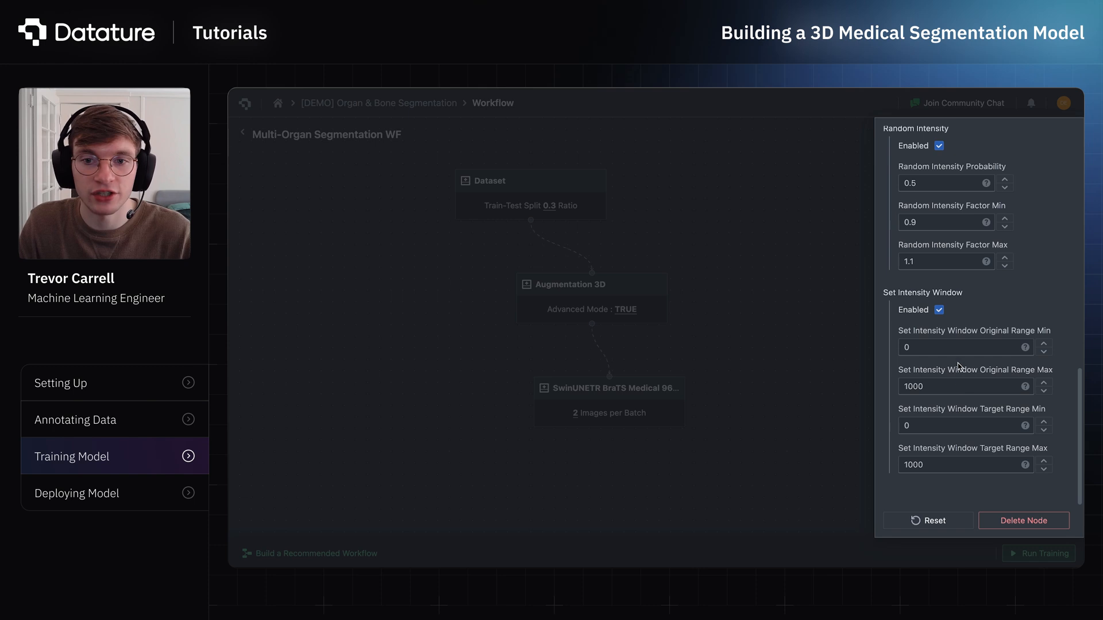
scroll(948, 402, up, 15)
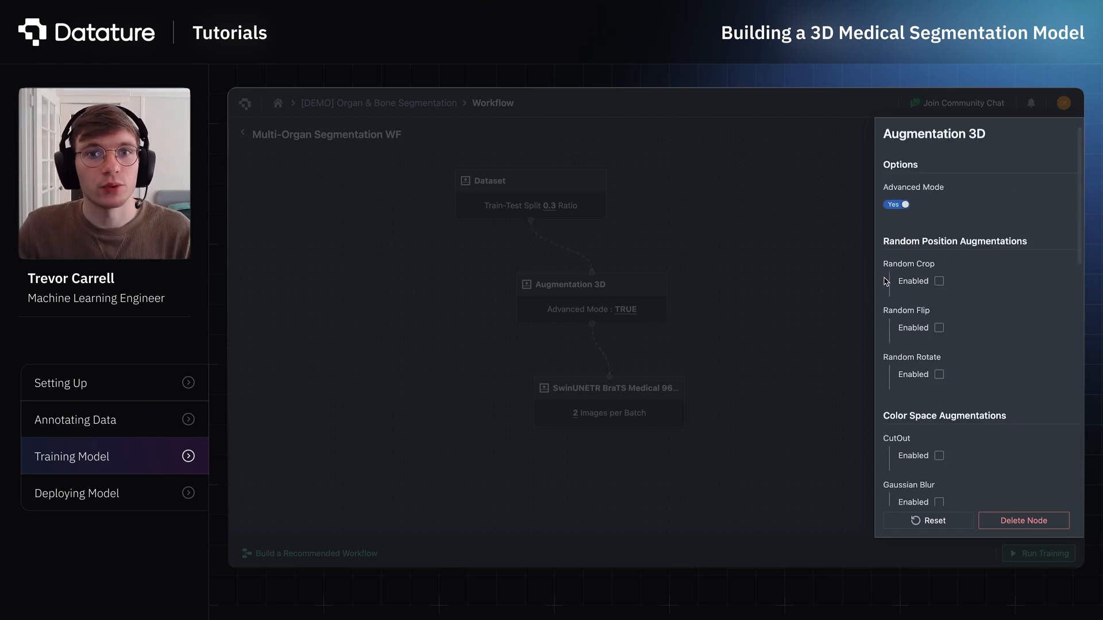
click(849, 275)
Reposition the SwinUNETR node on the canvas and check its training parameters
drag(650, 399, 686, 382)
click(685, 382)
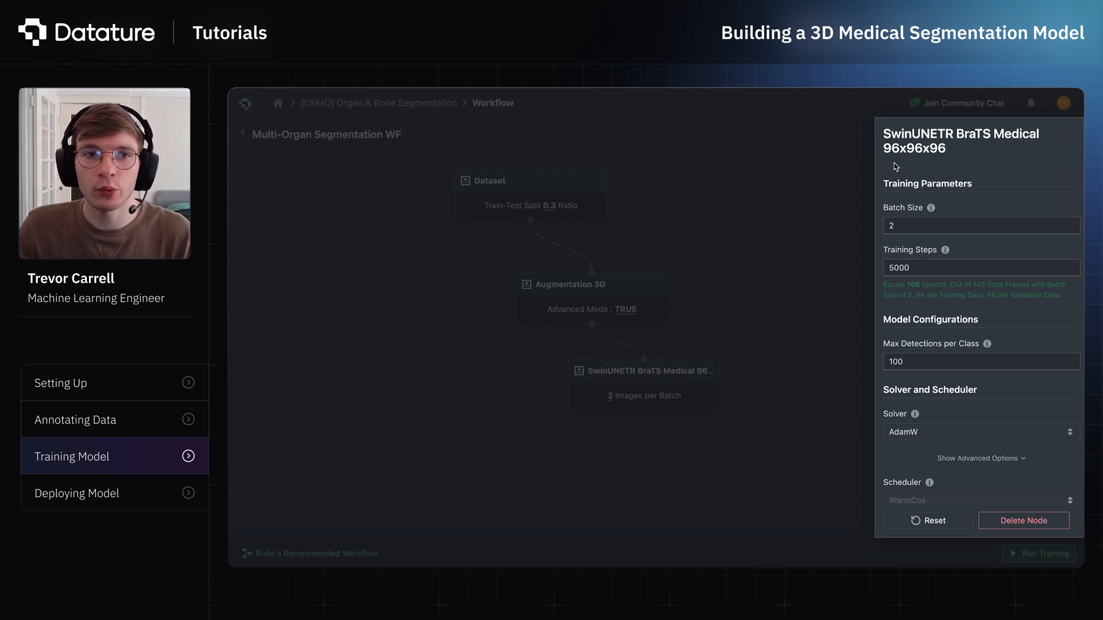
click(753, 294)
Replace the SwinUNETR model node with an nnUNet 128x128x128 model node
right_click(741, 322)
mouse_move(782, 422)
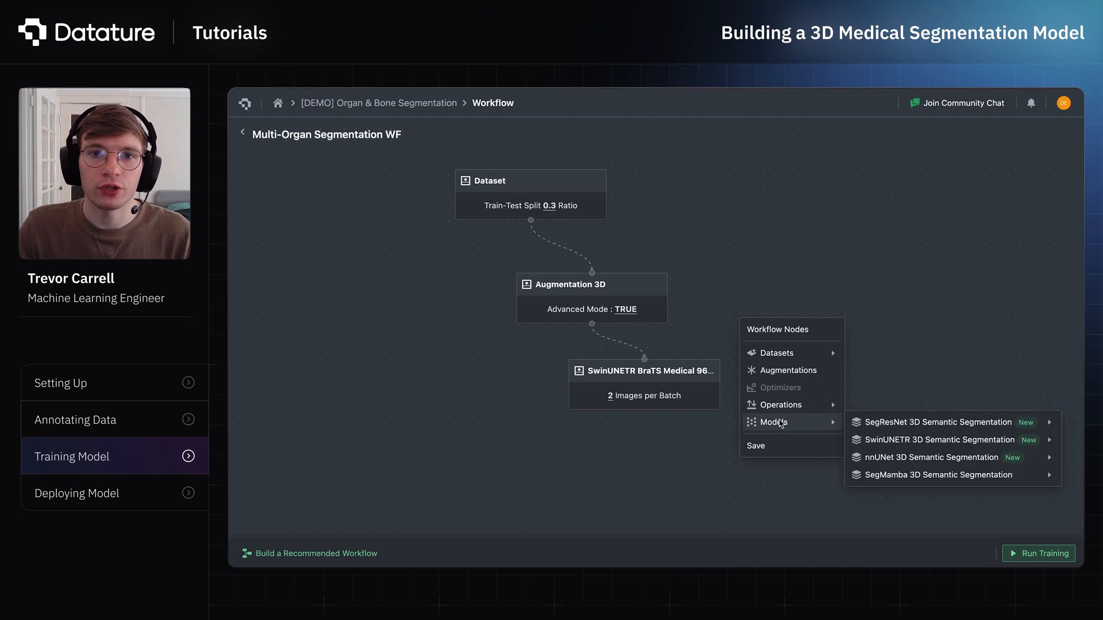
mouse_move(900, 460)
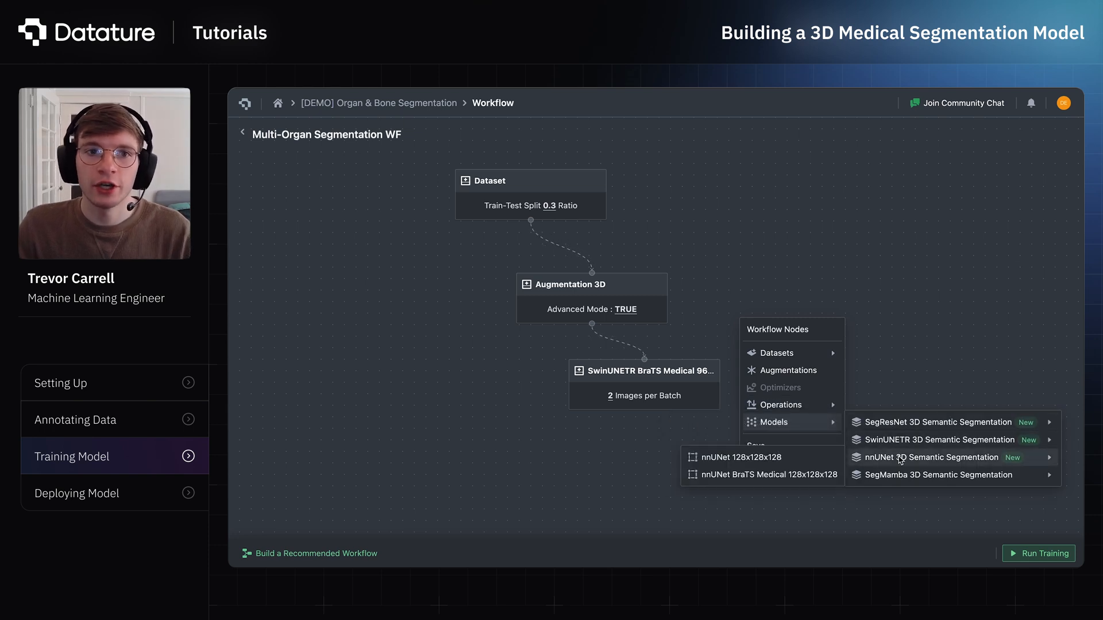
mouse_move(904, 429)
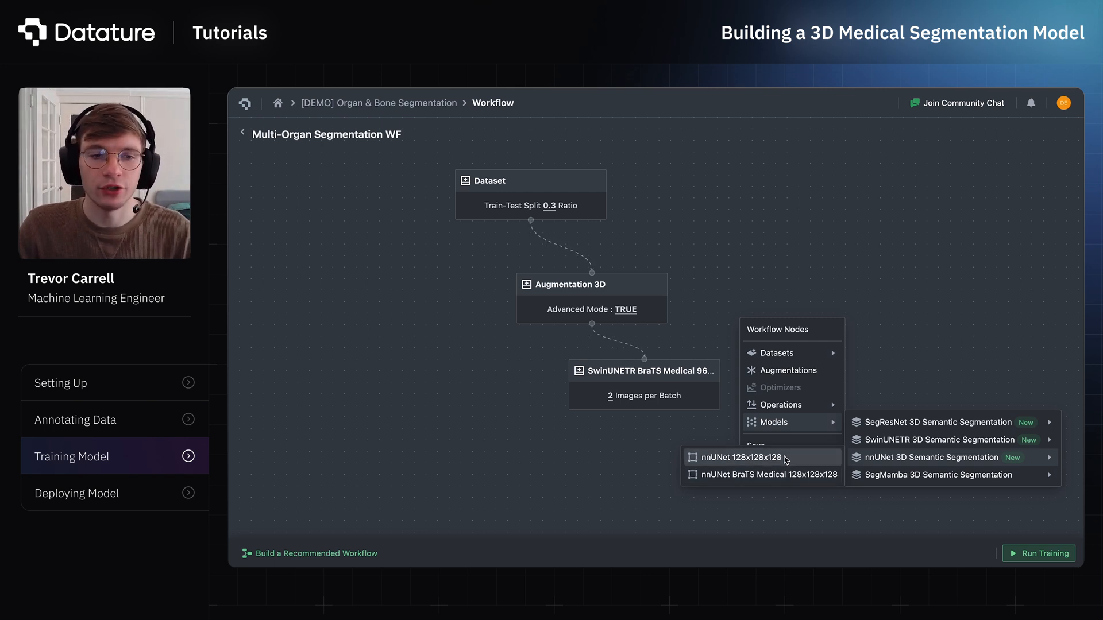
click(785, 458)
click(649, 371)
click(1018, 522)
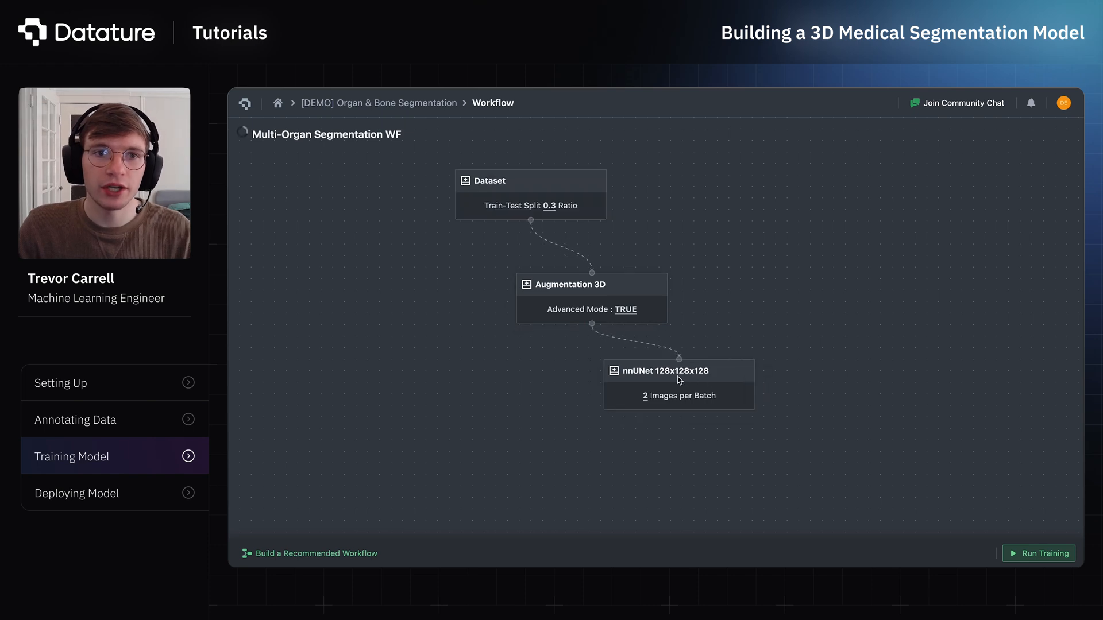
Open the nnUNet 128x128x128 node and review its batch size, training steps and solver options
click(677, 379)
click(937, 217)
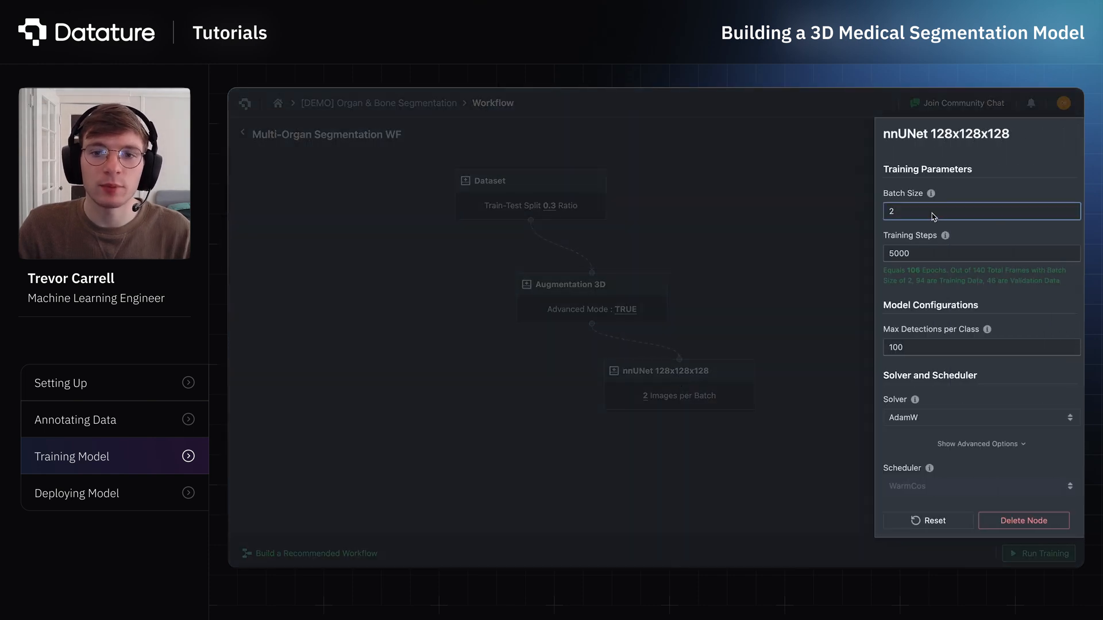
click(942, 251)
scroll(942, 251, down, 1)
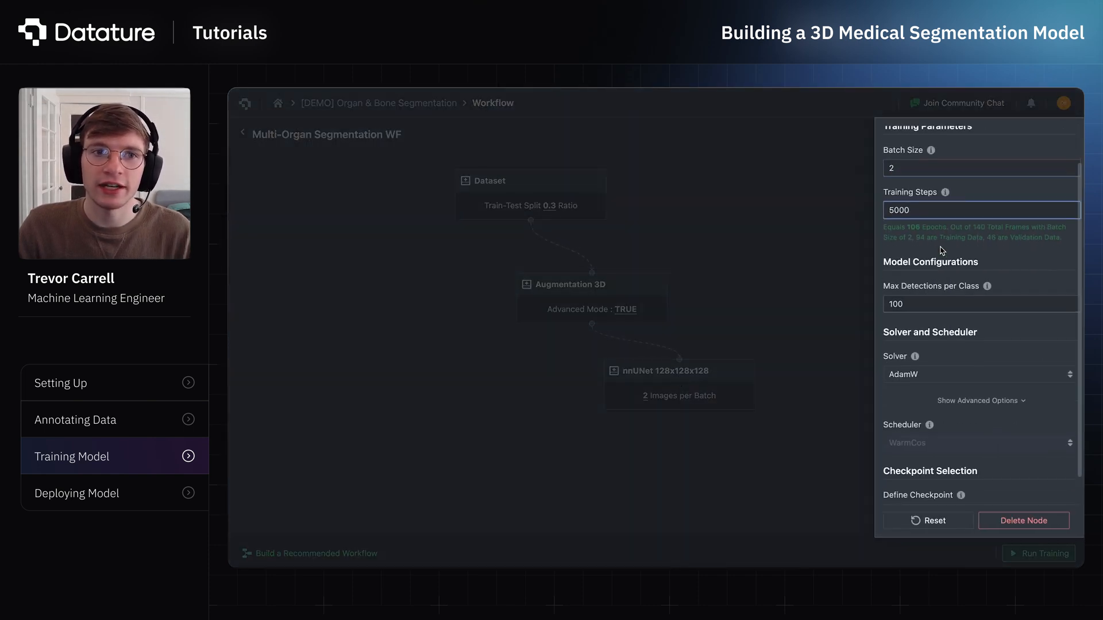
scroll(933, 350, down, 1)
click(932, 343)
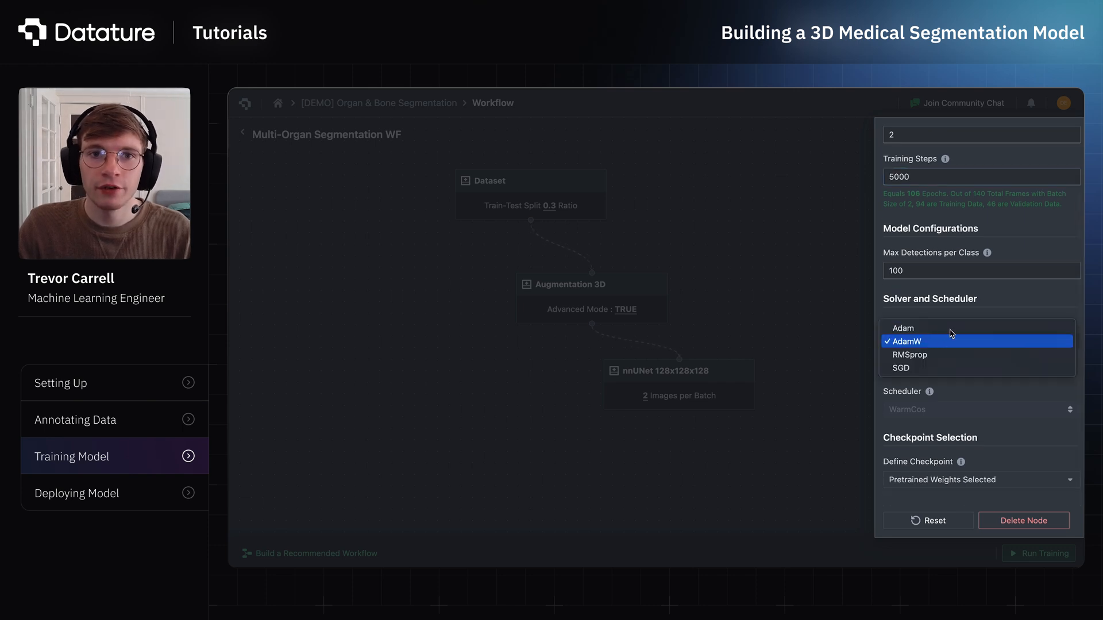
click(951, 334)
Set the nnUNet node's batch size to 4 and close its training parameters
scroll(965, 317, up, 2)
click(910, 214)
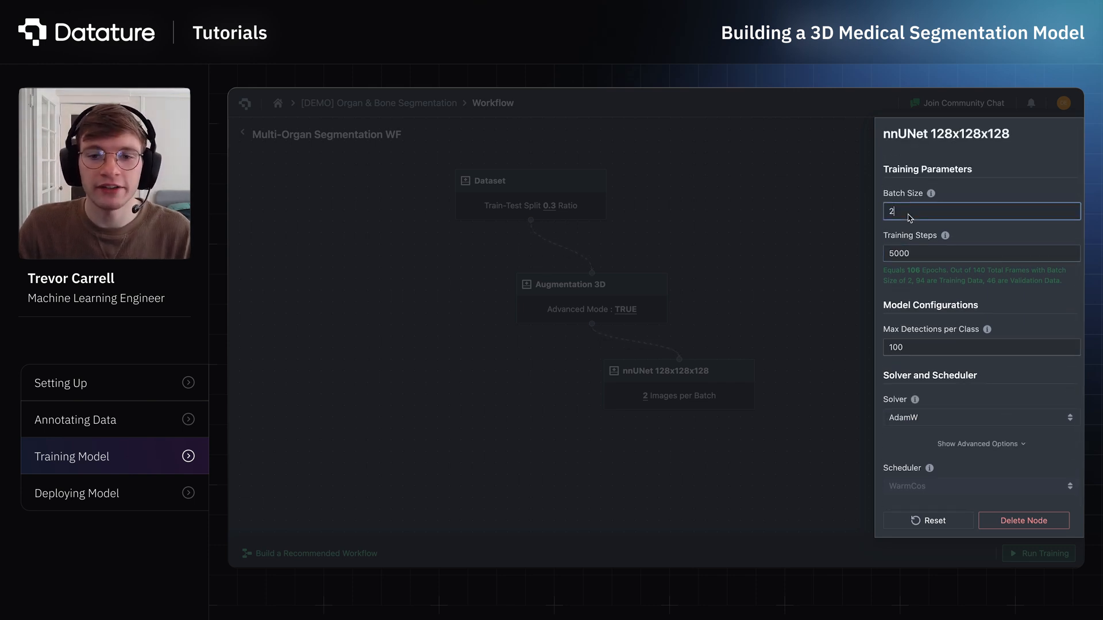
key(Tab)
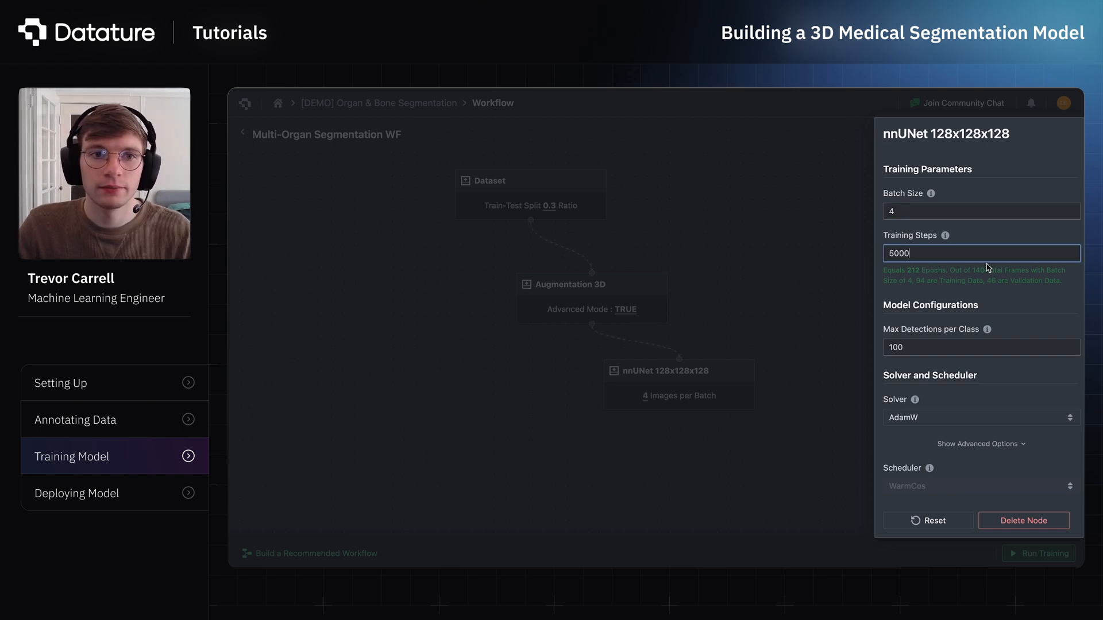
scroll(964, 342, down, 3)
click(856, 381)
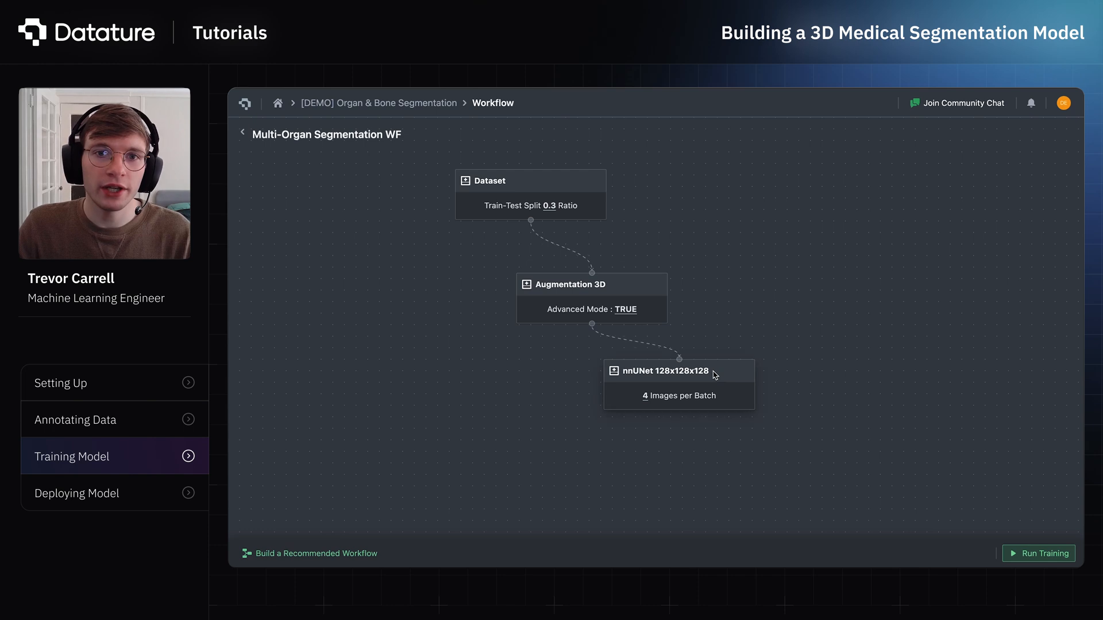
Start the training run setup, expand the advanced checkpoint options and set the checkpoint strategy to Lowest Validation Loss
click(1040, 553)
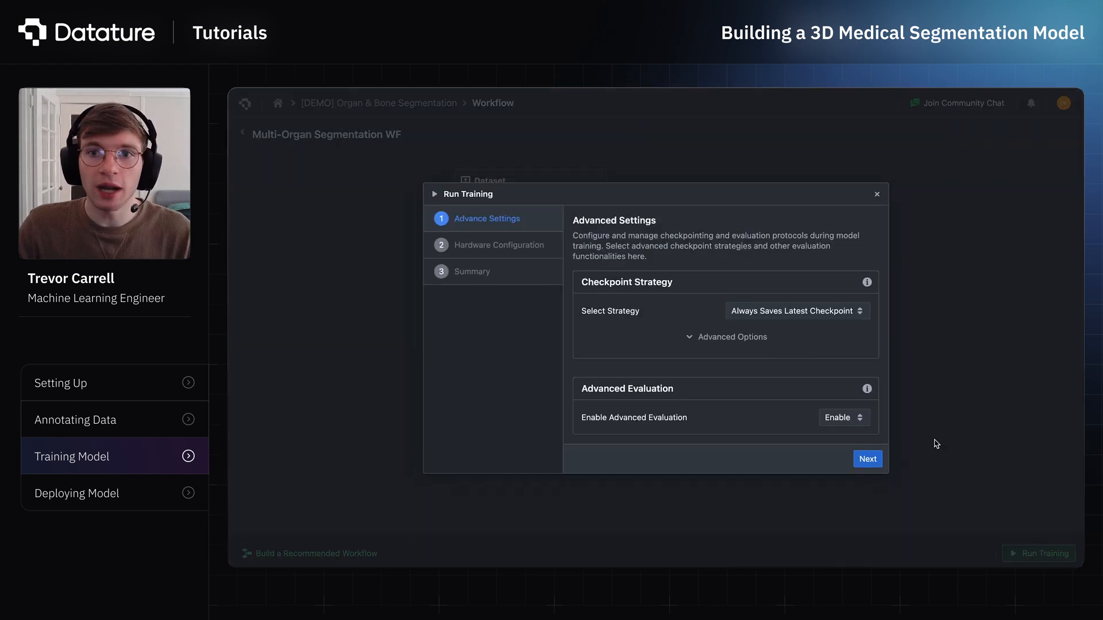
drag(588, 282, 654, 284)
click(655, 284)
click(764, 336)
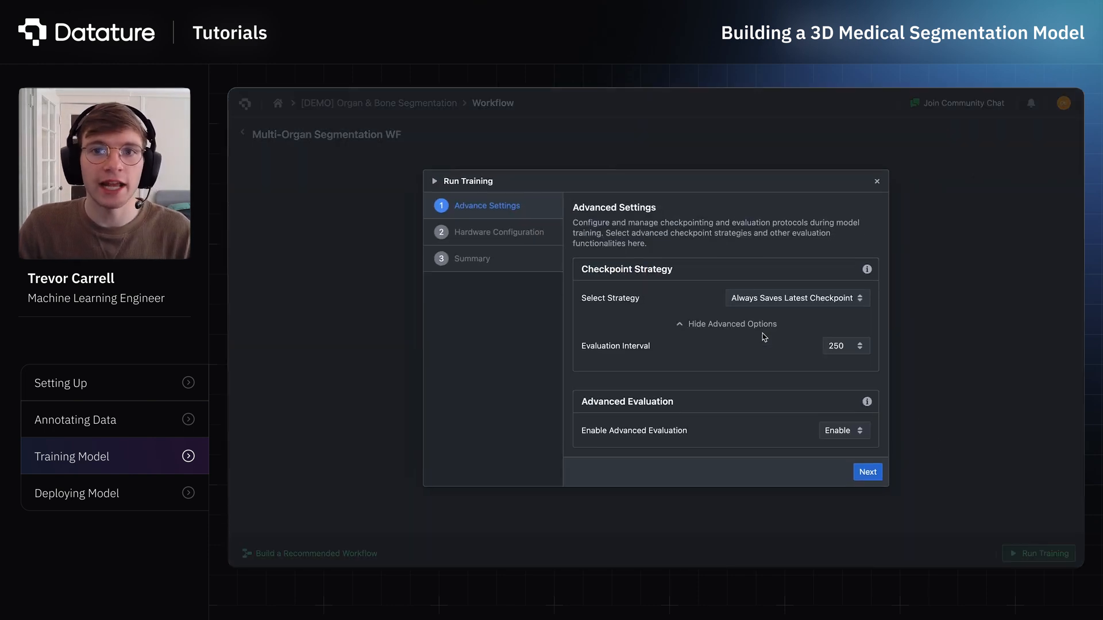
click(814, 302)
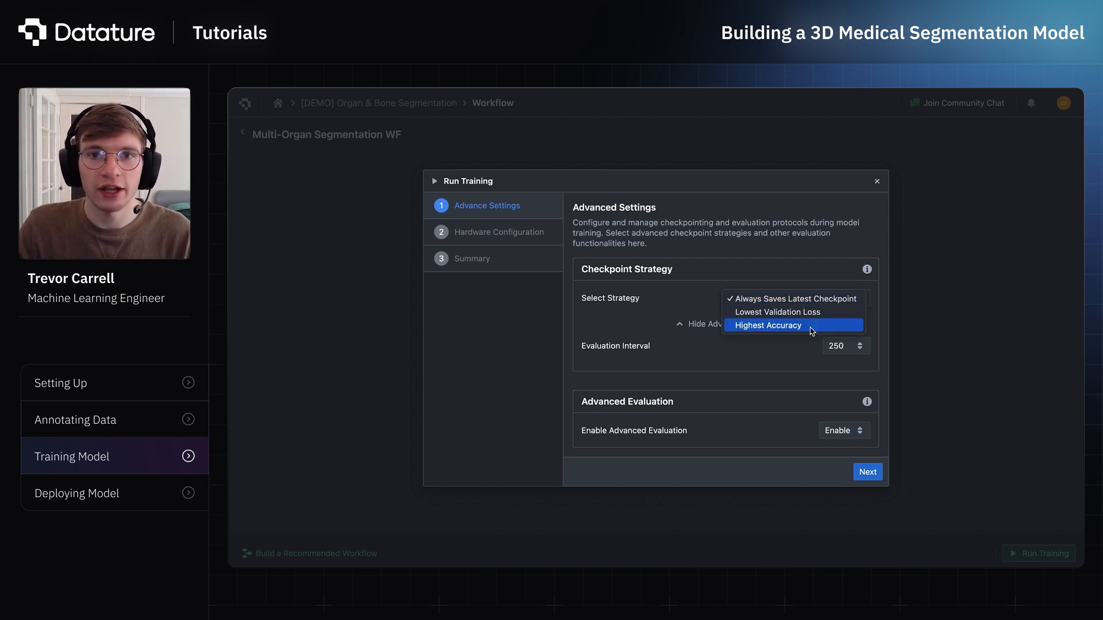
click(804, 299)
click(805, 300)
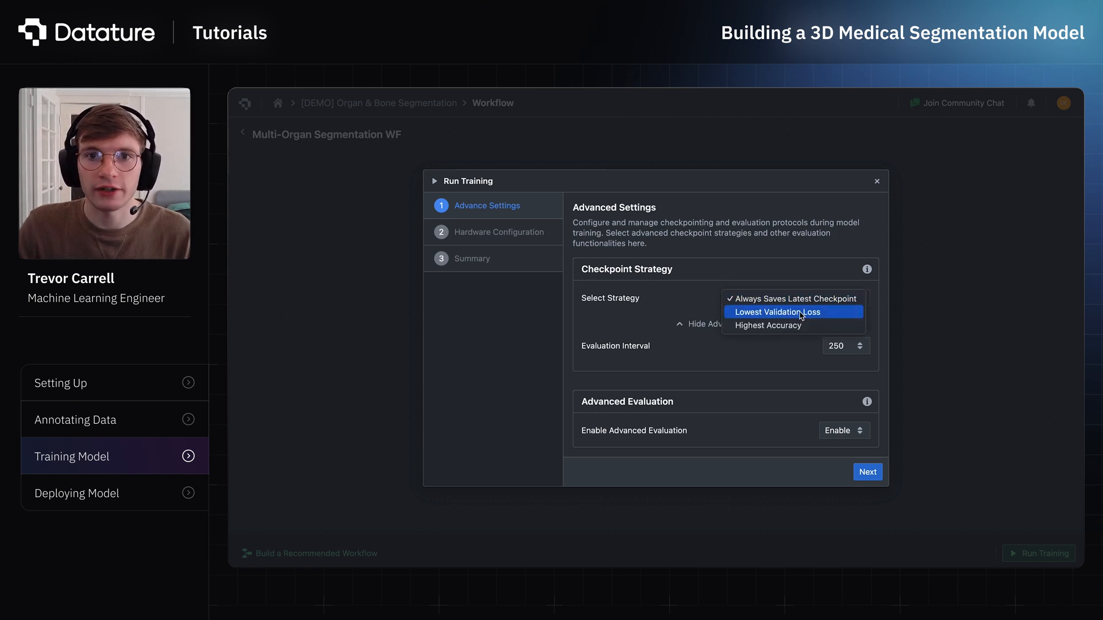
click(802, 316)
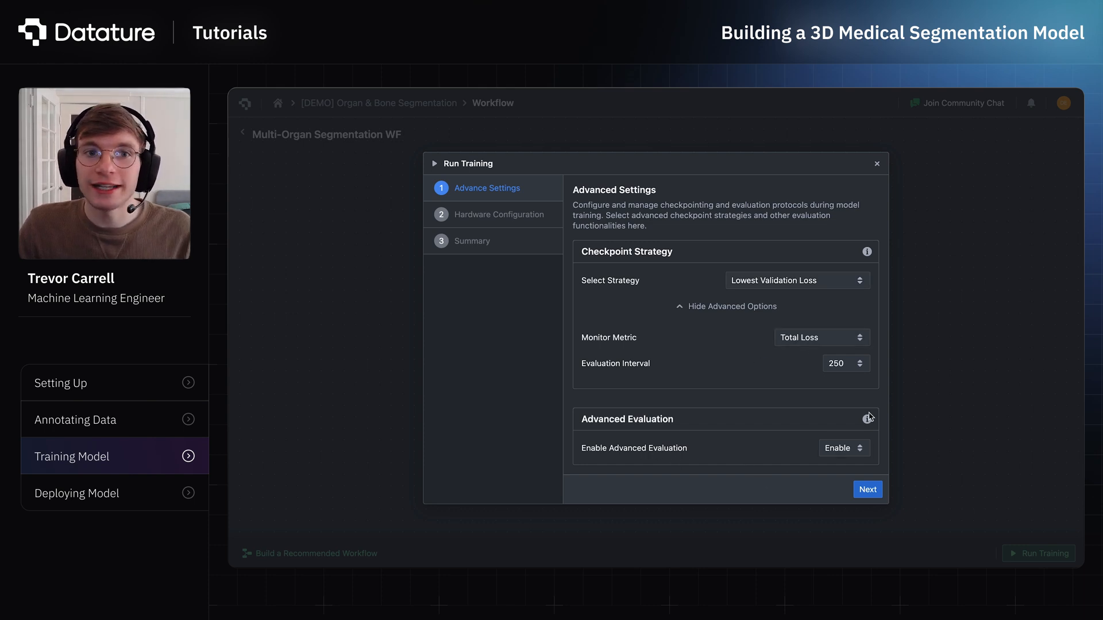
click(869, 491)
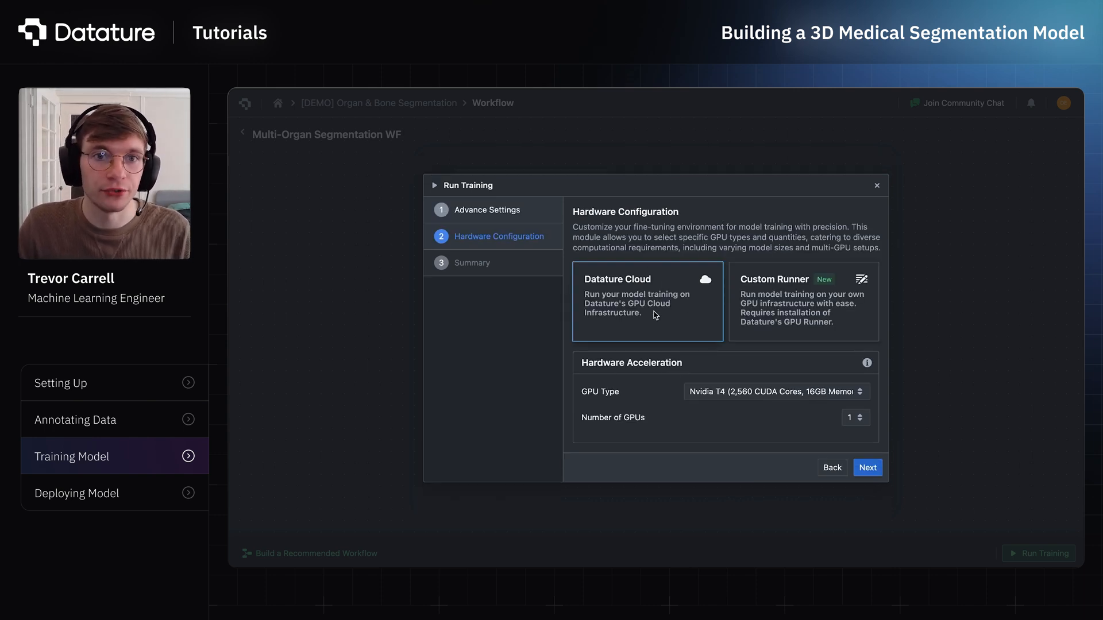
Configure Datature Cloud training hardware with the Nvidia L4 GPU type and 2 GPUs, checking the Custom Runner option as well
drag(639, 362, 695, 363)
click(722, 392)
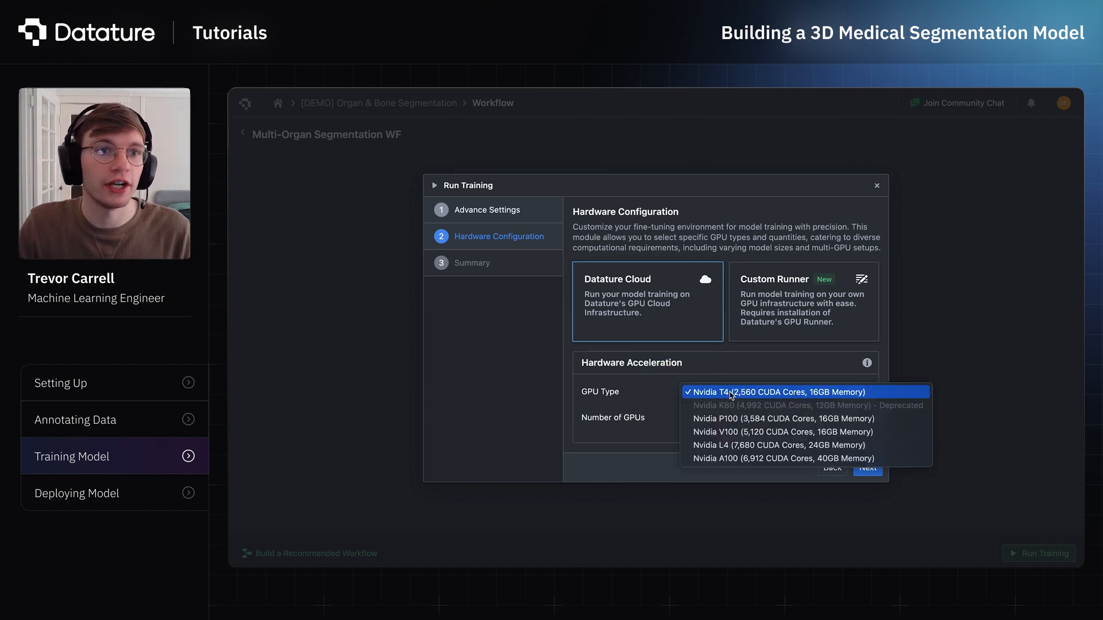
click(745, 451)
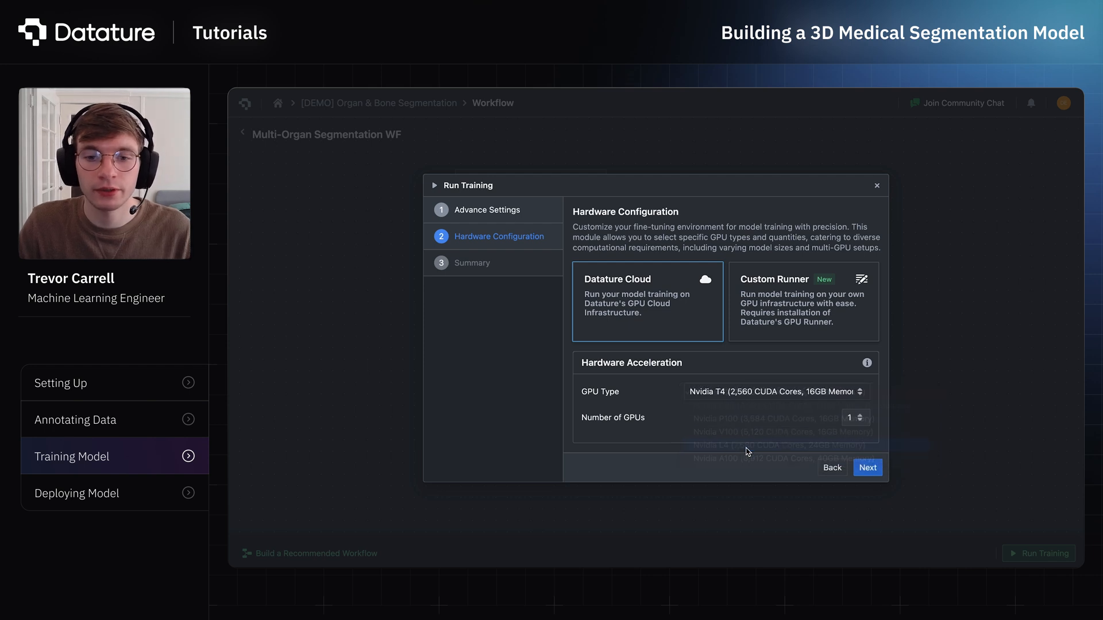
click(846, 424)
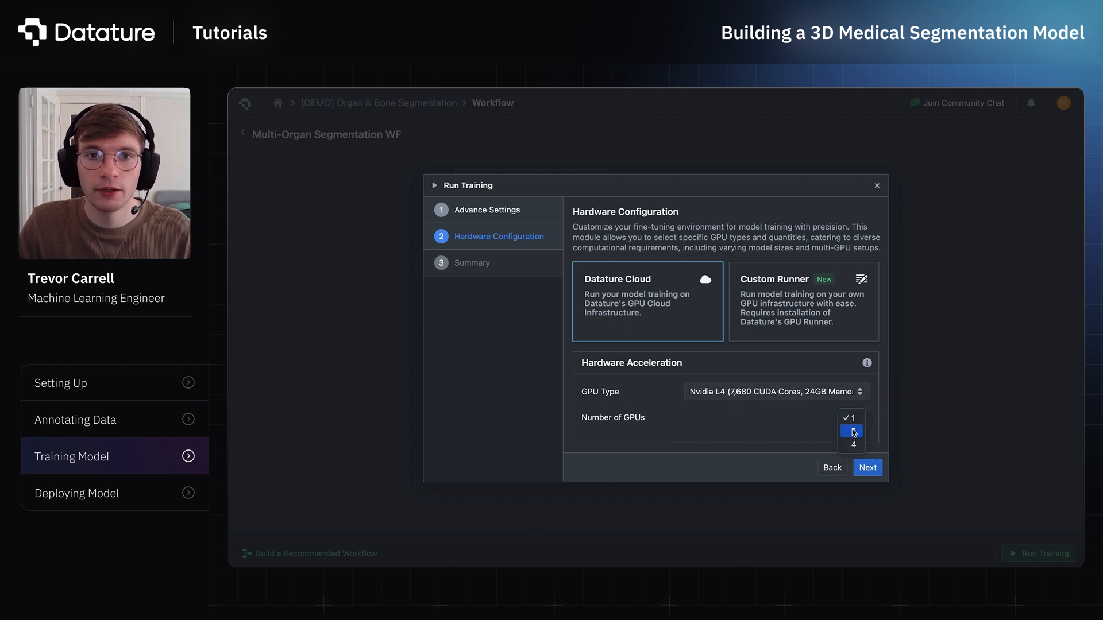
click(855, 432)
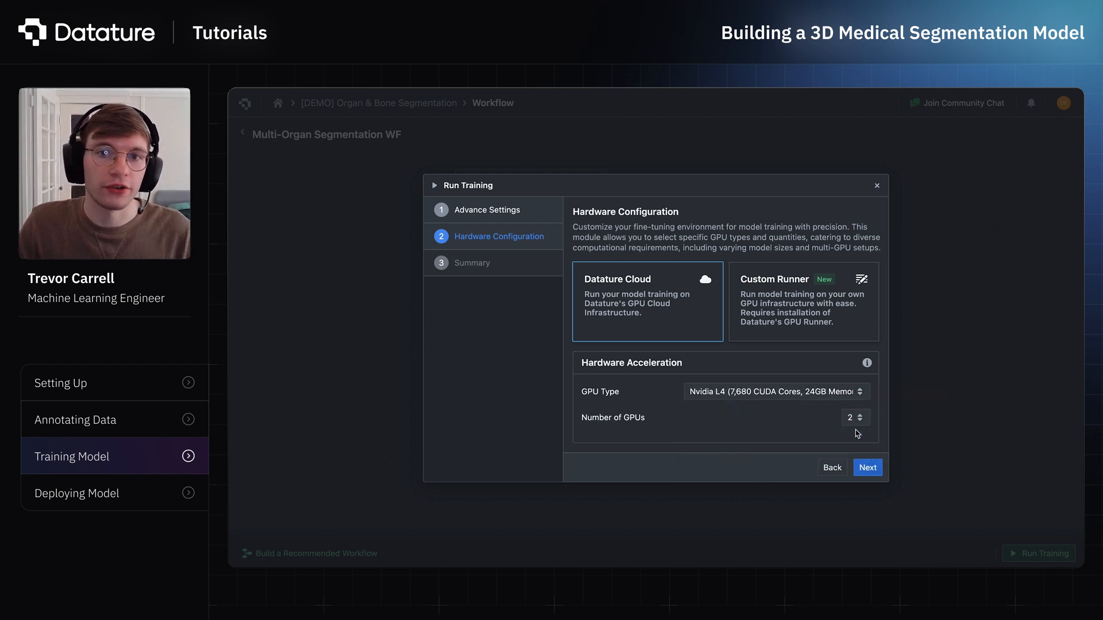
click(787, 294)
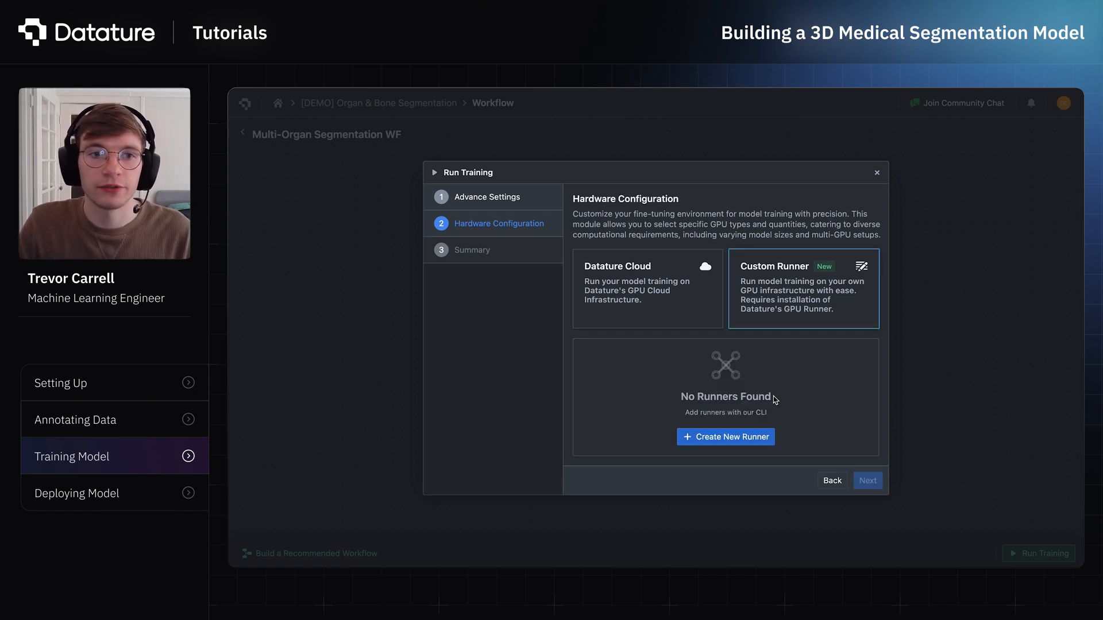
click(660, 292)
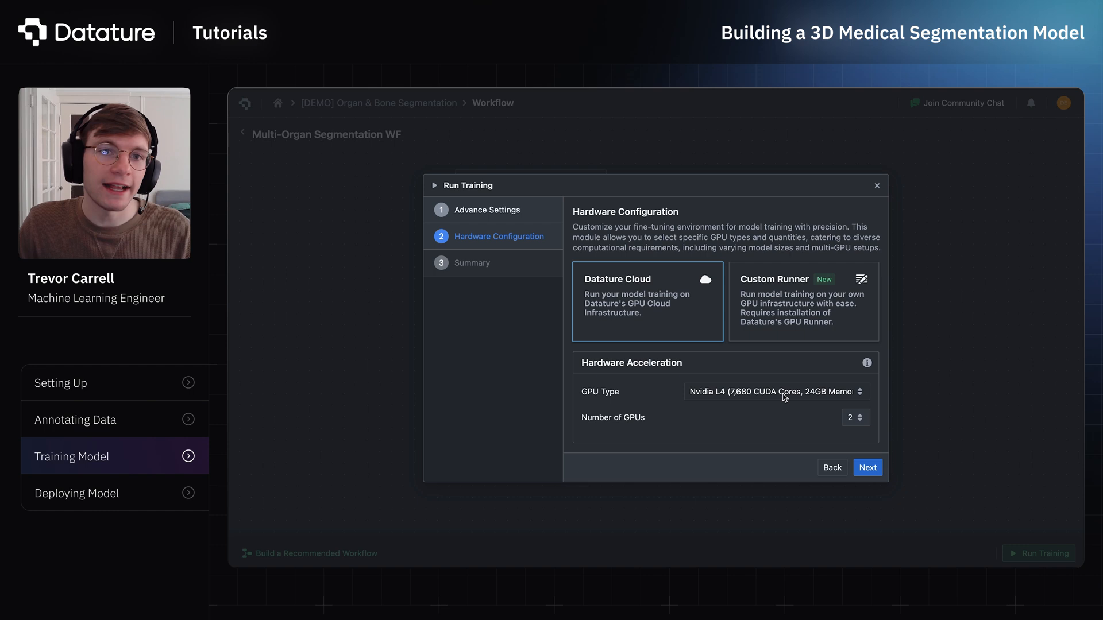
Review the configuration summary and its usage multiplier, and start the training
click(868, 467)
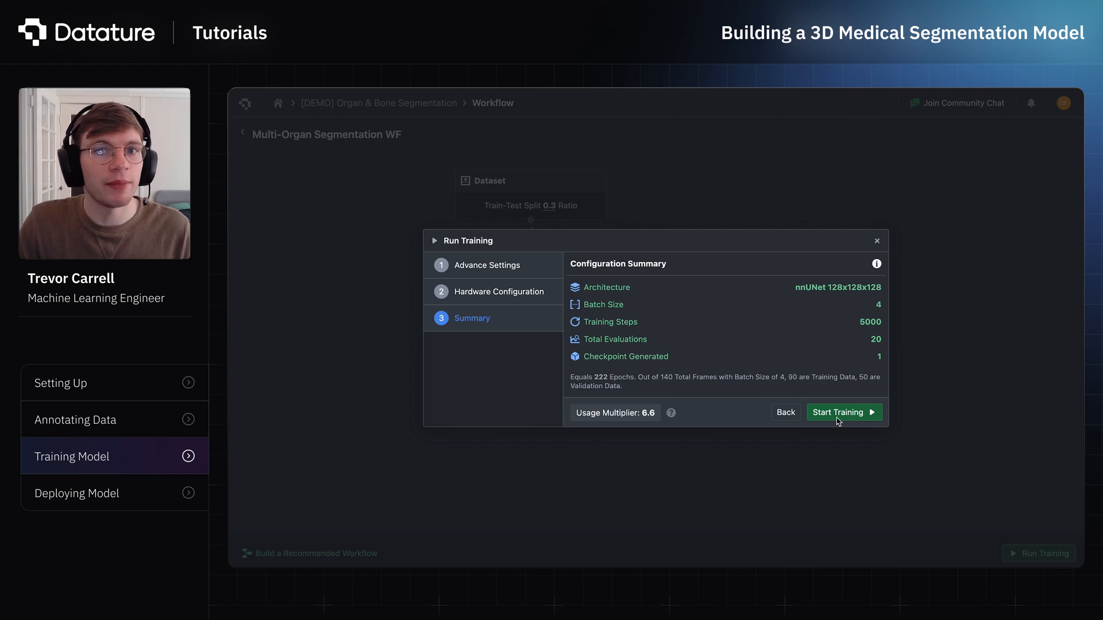
drag(609, 413, 687, 440)
mouse_move(672, 414)
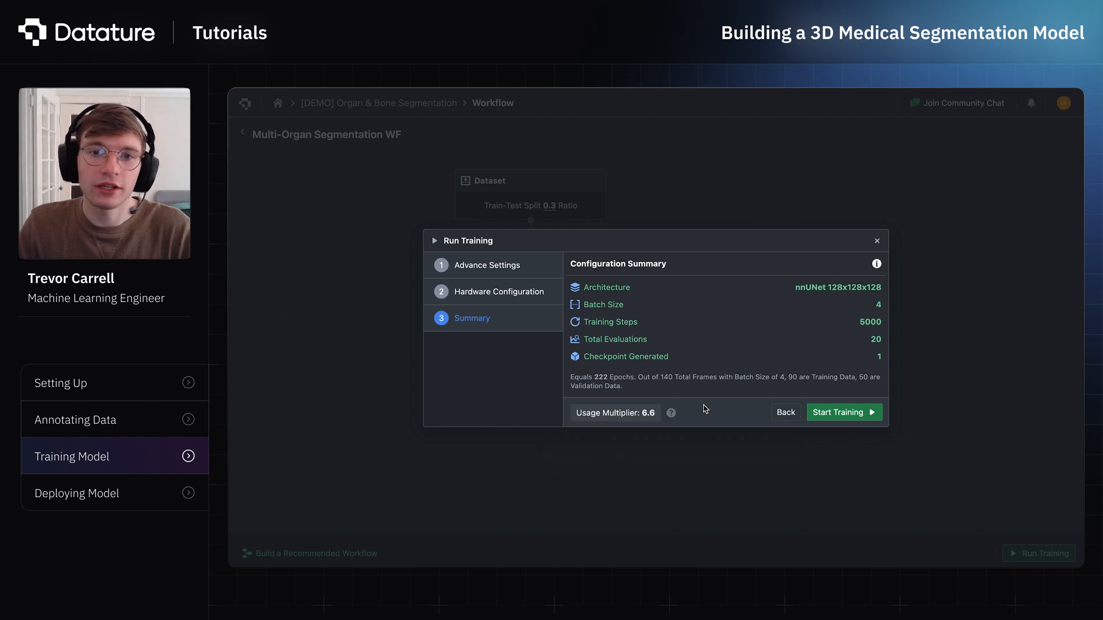
click(840, 418)
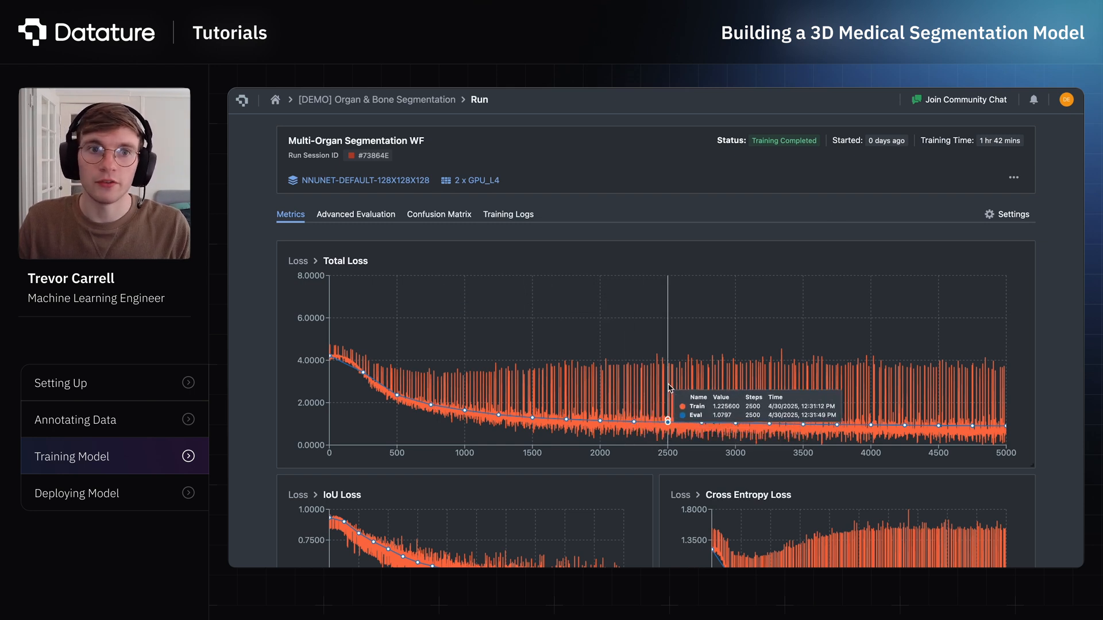
Enable smoothing for the run's metric graphs and set it to 1.0
click(1013, 217)
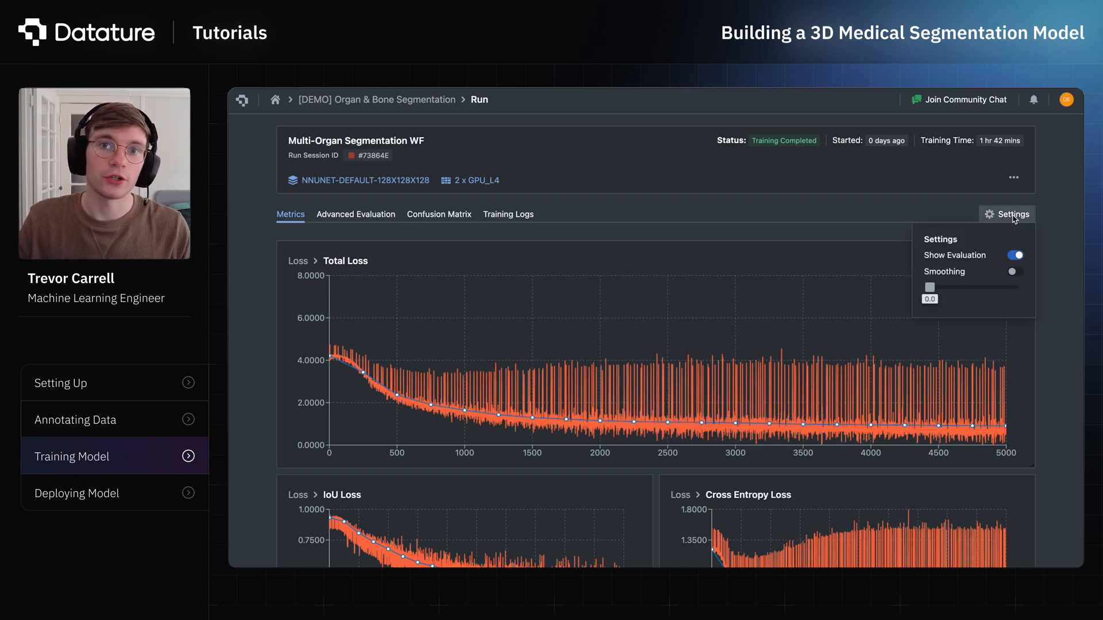
click(1015, 273)
drag(983, 287, 1020, 287)
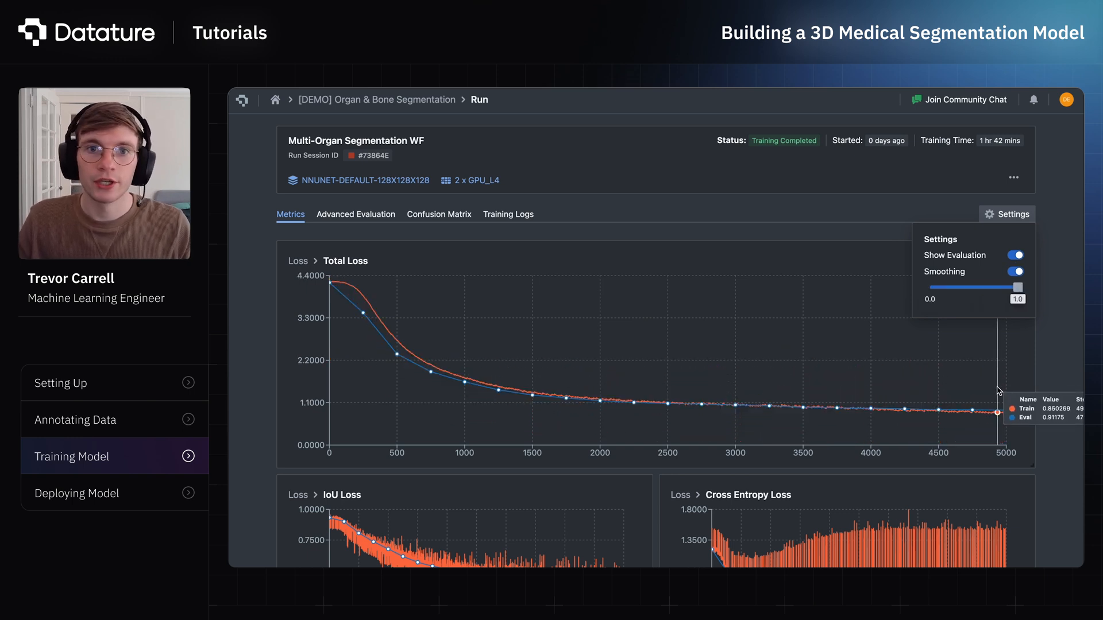
click(1051, 392)
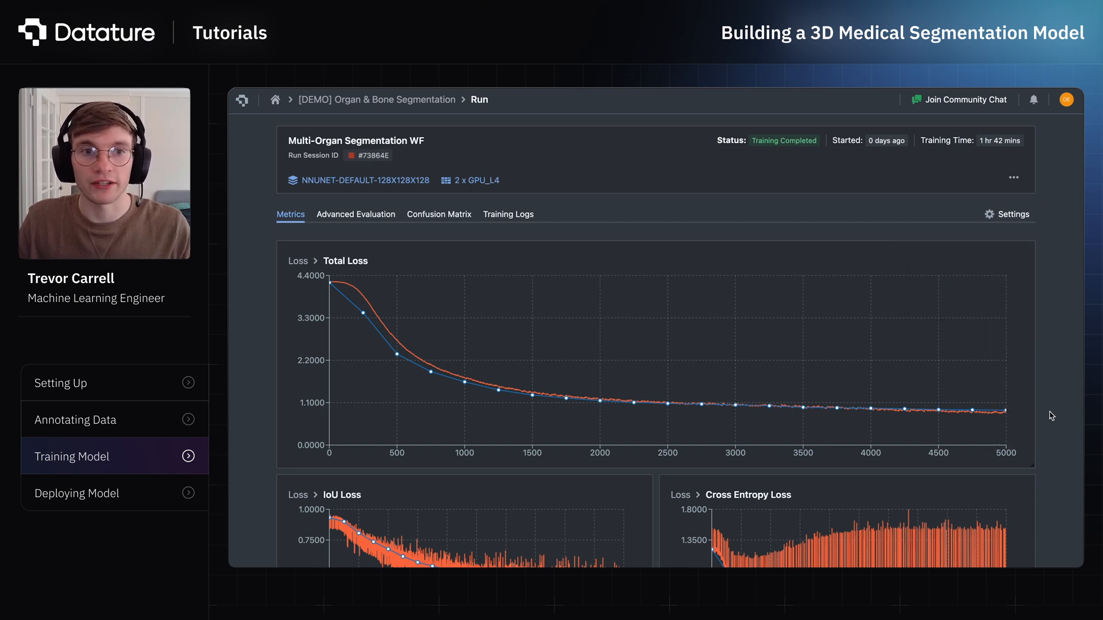
Look through the run's loss graphs and evaluation metrics, from Total Loss to F1 Score
scroll(1057, 419, down, 3)
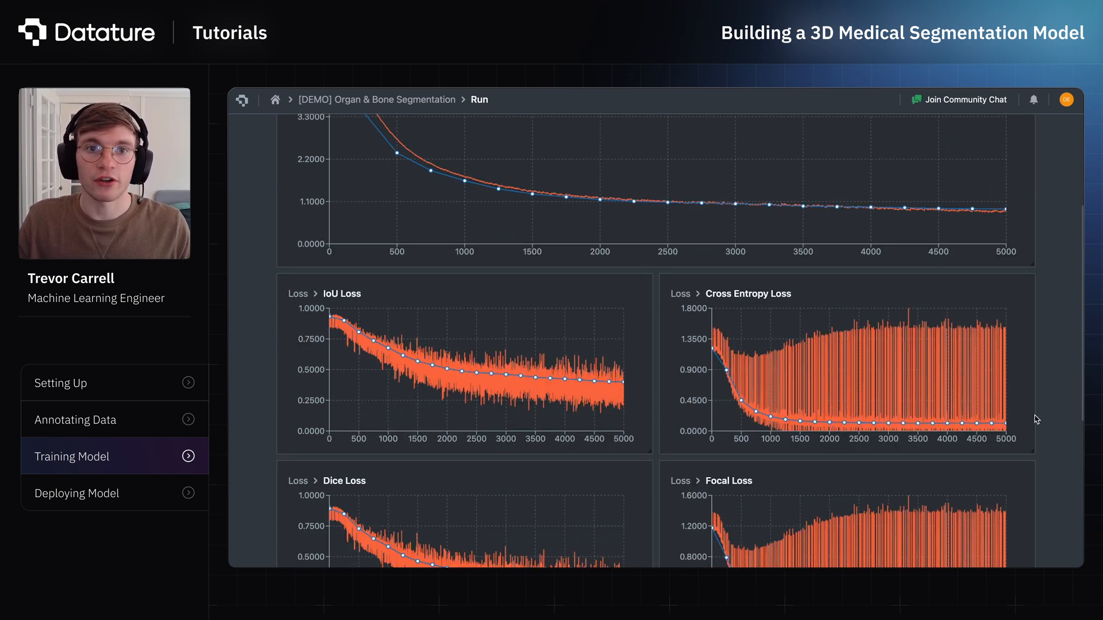
scroll(1050, 423, down, 6)
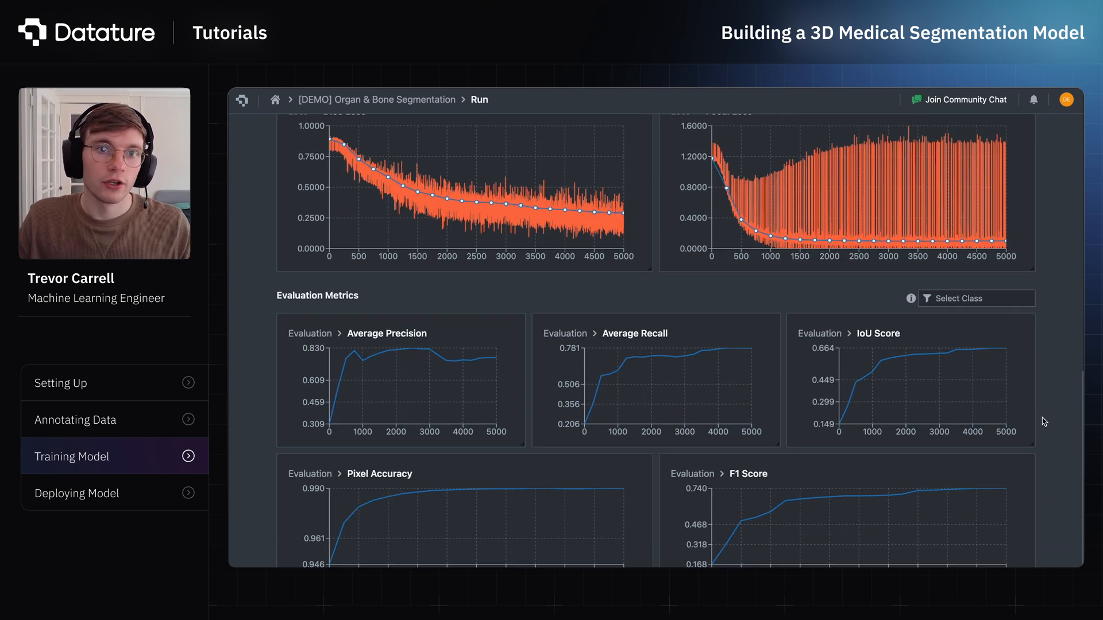
scroll(1050, 422, down, 1)
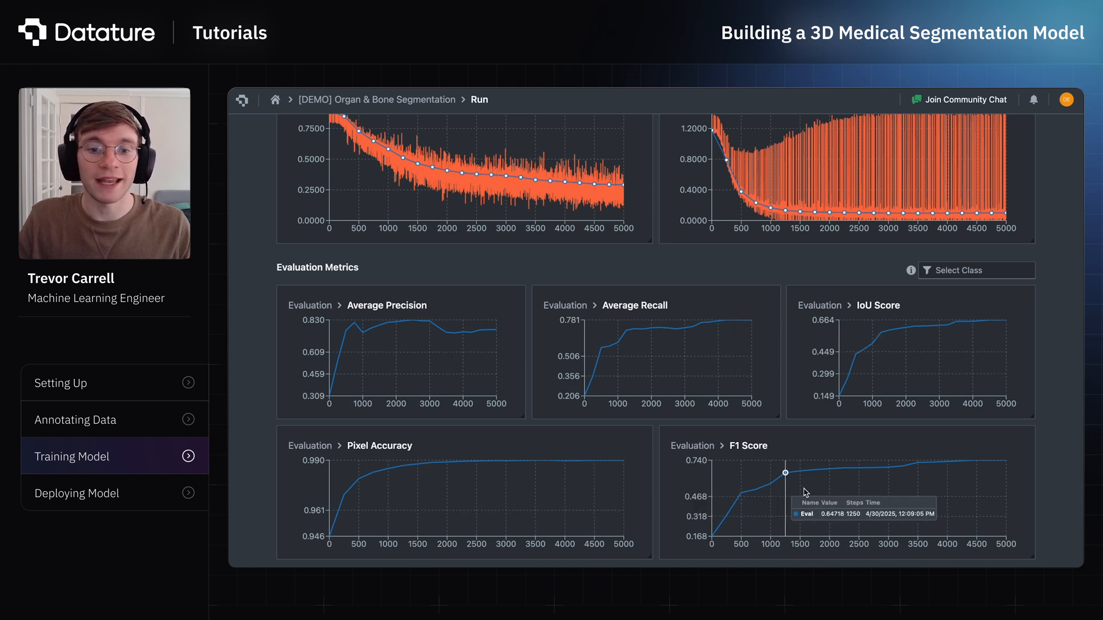
scroll(1080, 391, up, 10)
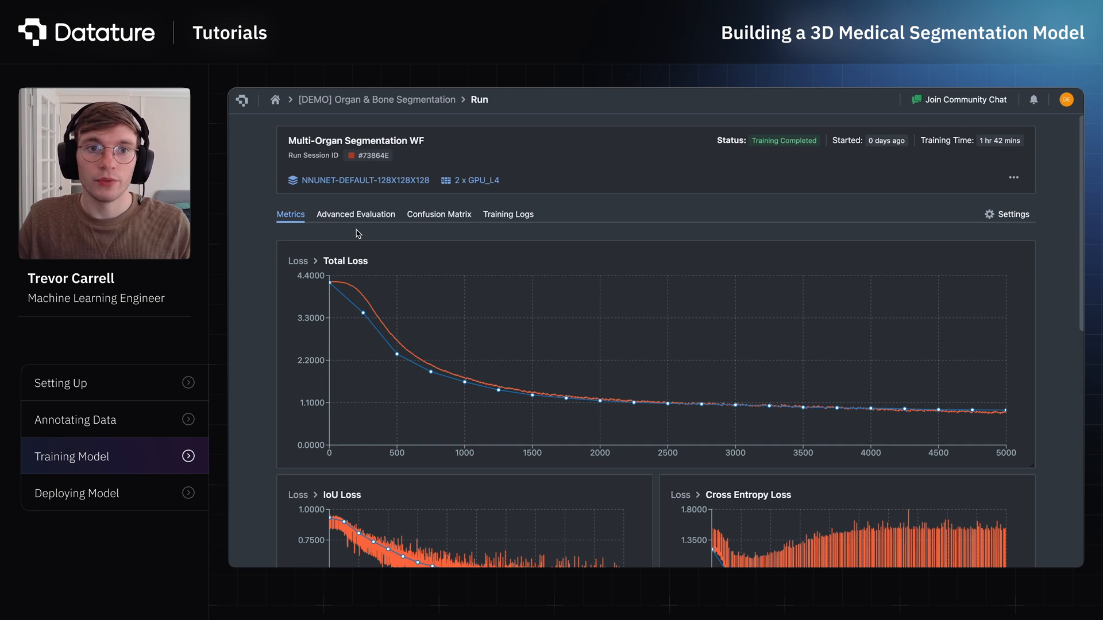
Compare the ground truth and checkpoint prediction of volume-105.nii.gz in the Advanced Evaluation from several angles
click(353, 223)
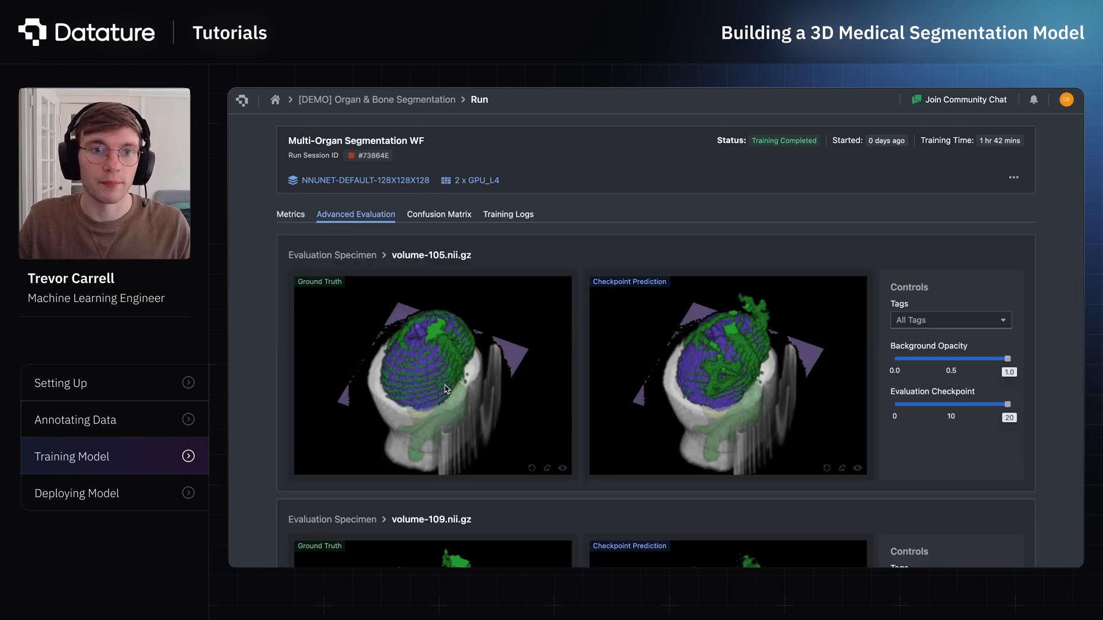
drag(461, 376, 501, 366)
drag(699, 349, 695, 391)
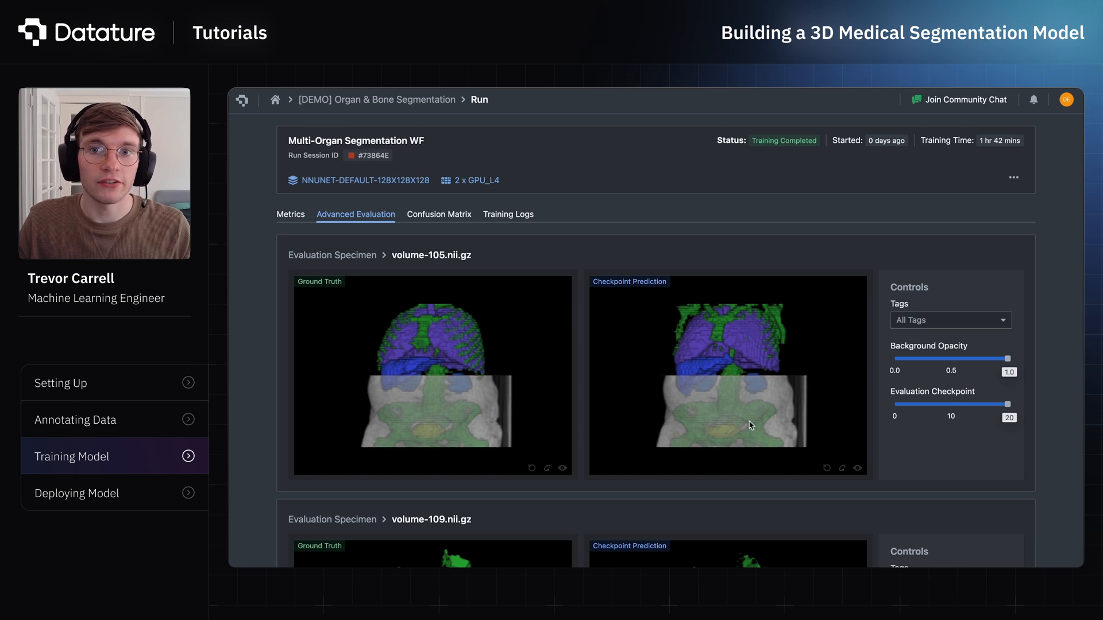
drag(749, 421, 747, 420)
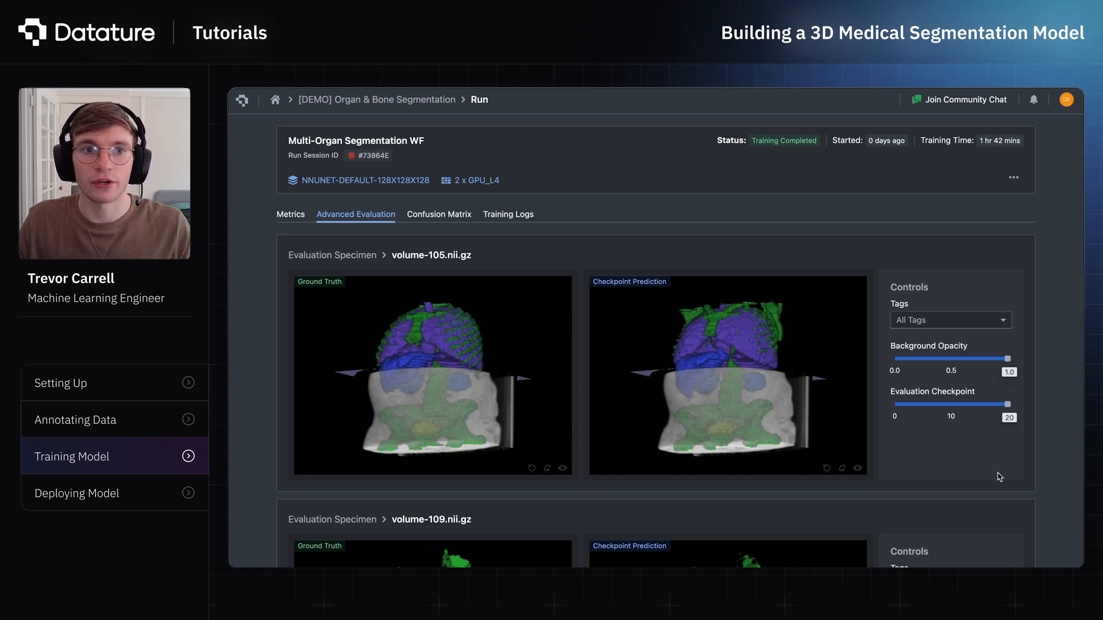
Hide the Bone tag for volume-109.nii.gz and compare the remaining organs in its ground truth and checkpoint prediction
scroll(1066, 488, down, 4)
drag(757, 401, 781, 386)
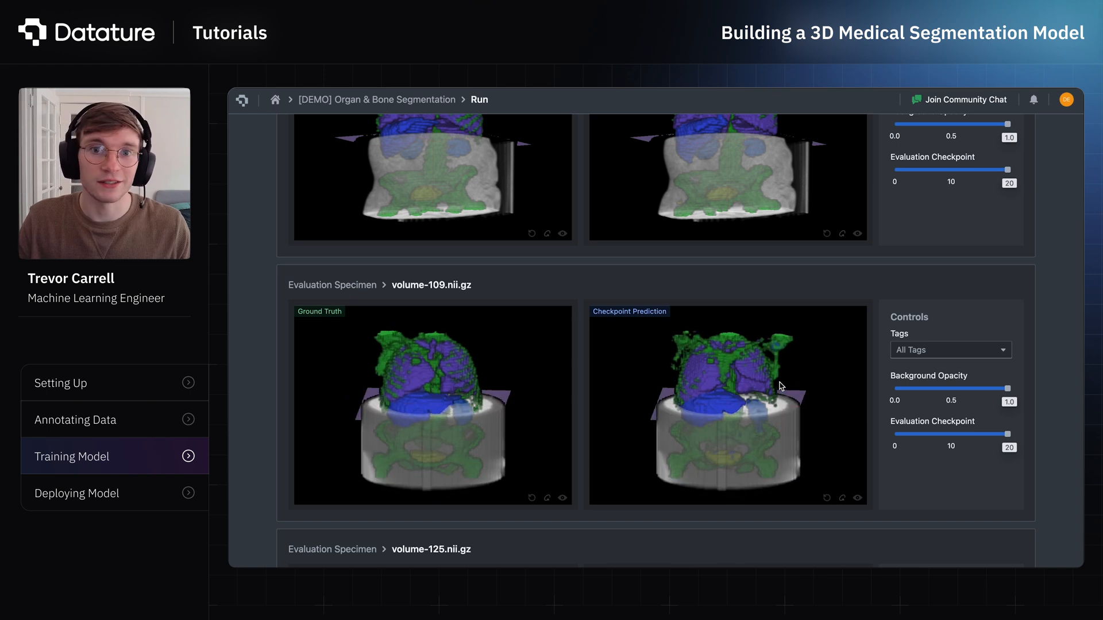
click(989, 351)
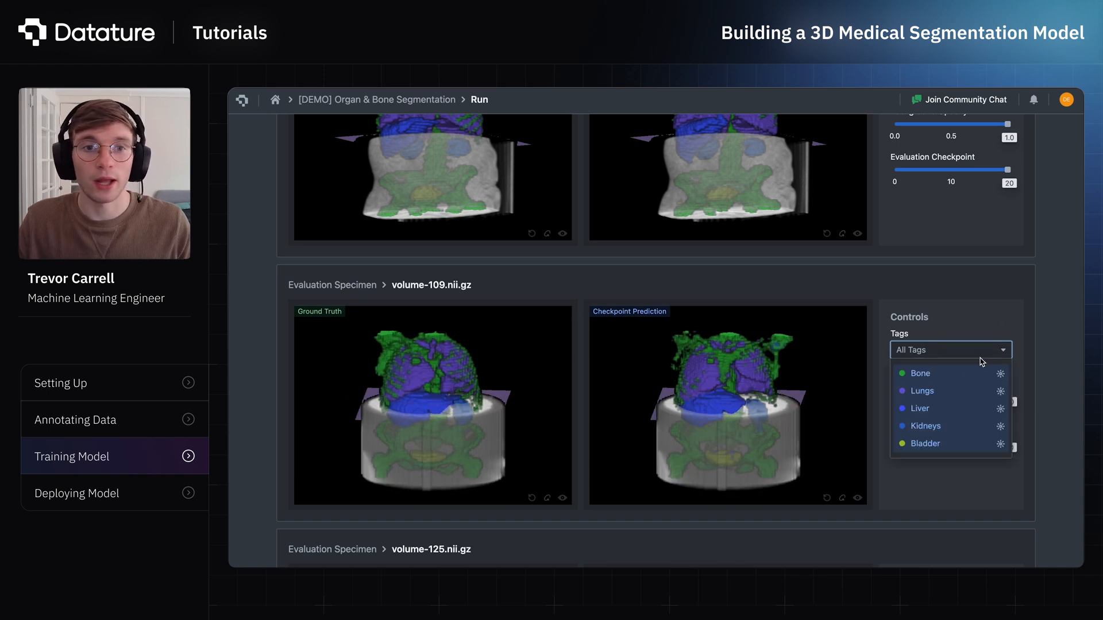
click(948, 376)
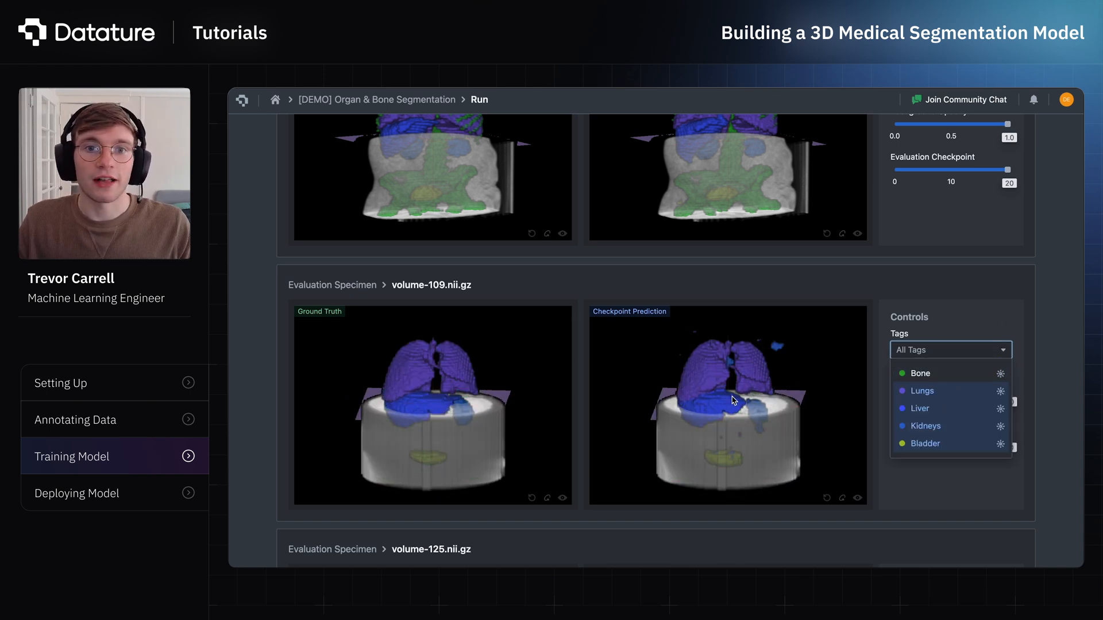
click(776, 398)
drag(776, 398, 772, 351)
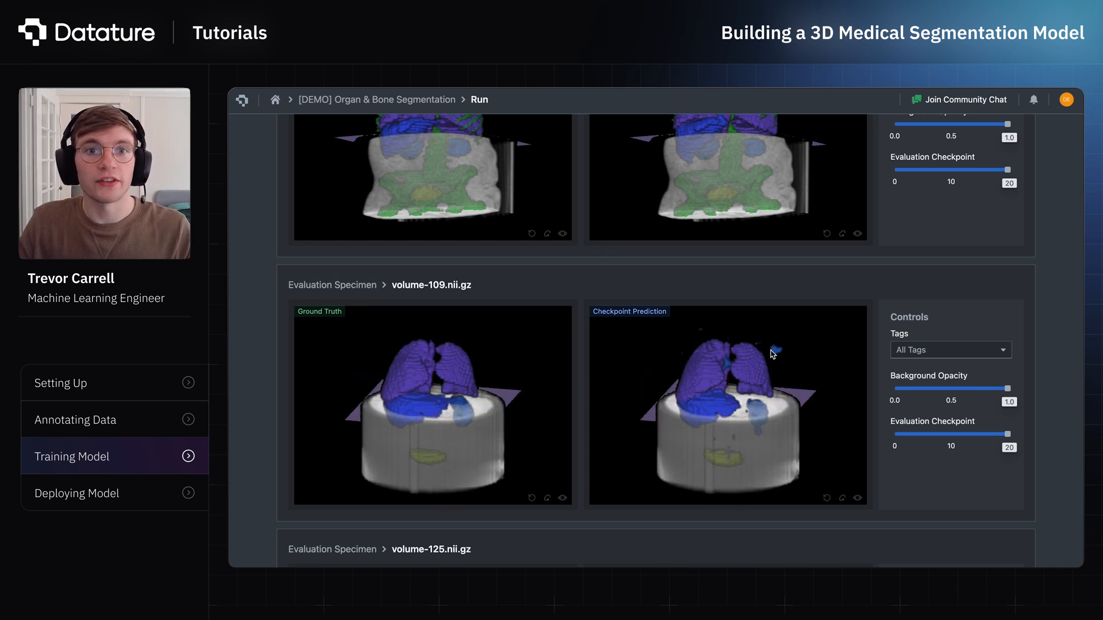
Examine the run's confusion matrix with values as percentages and the background class shown
drag(737, 409, 740, 397)
scroll(1060, 343, up, 5)
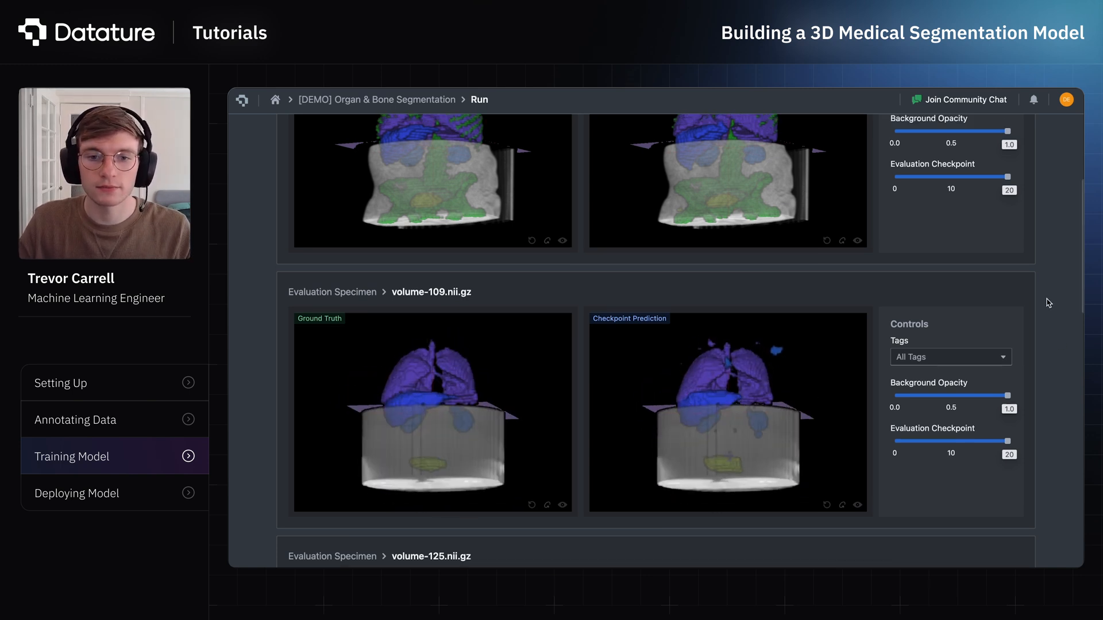
click(453, 217)
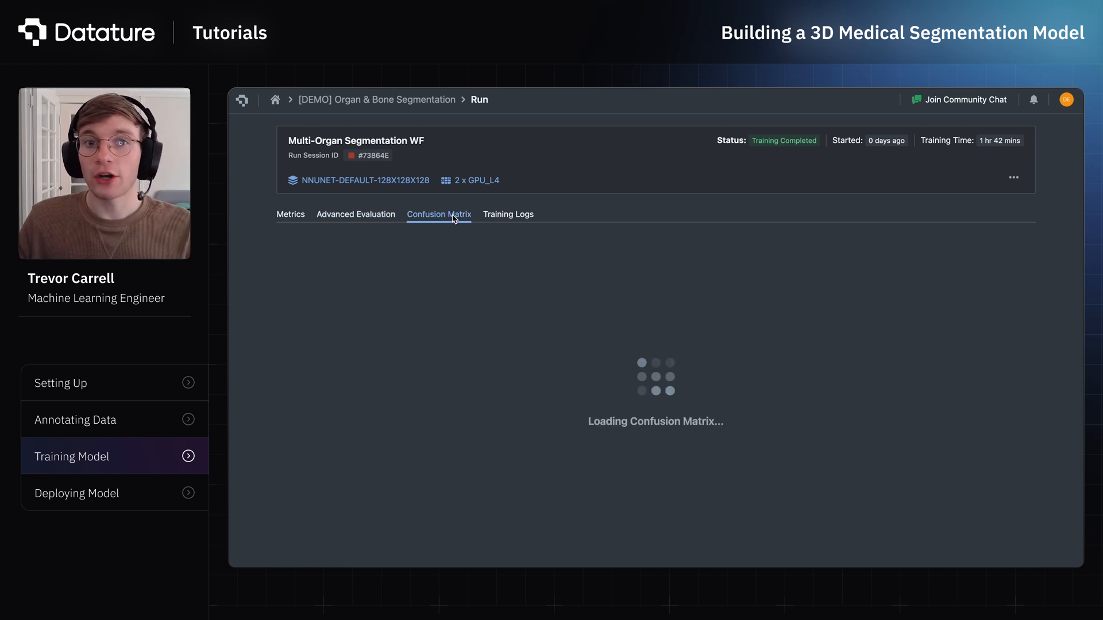
scroll(229, 342, down, 3)
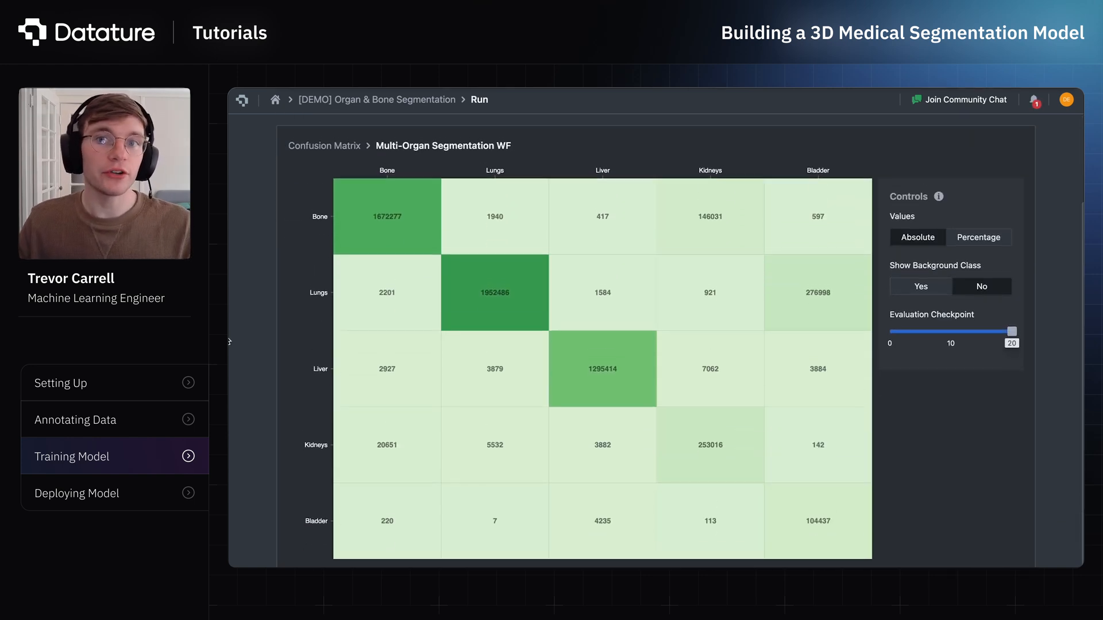
click(998, 224)
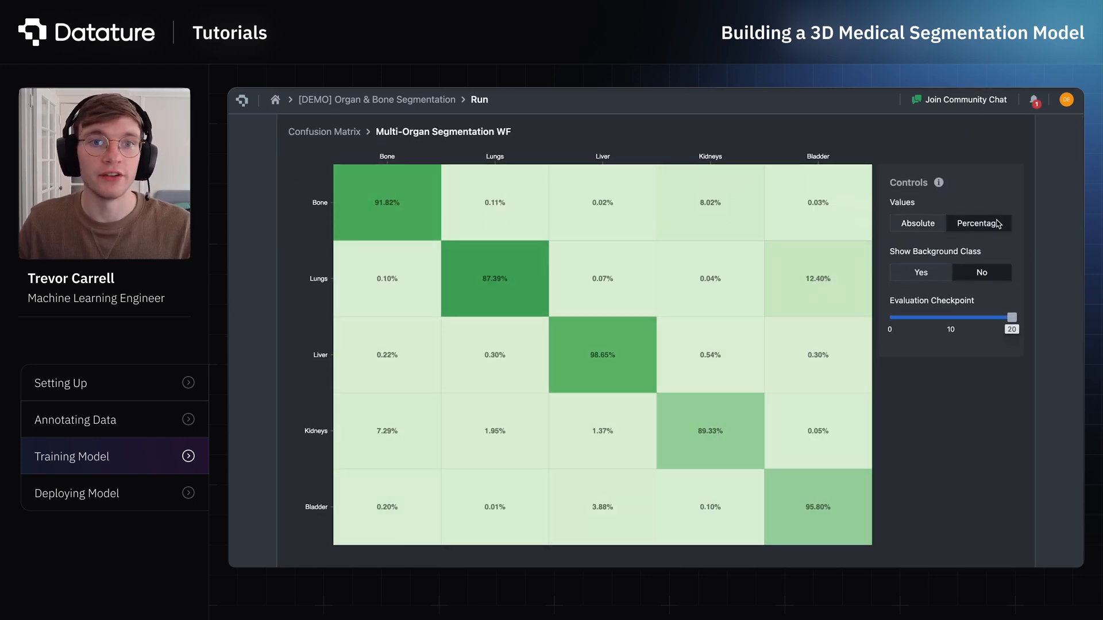
click(937, 275)
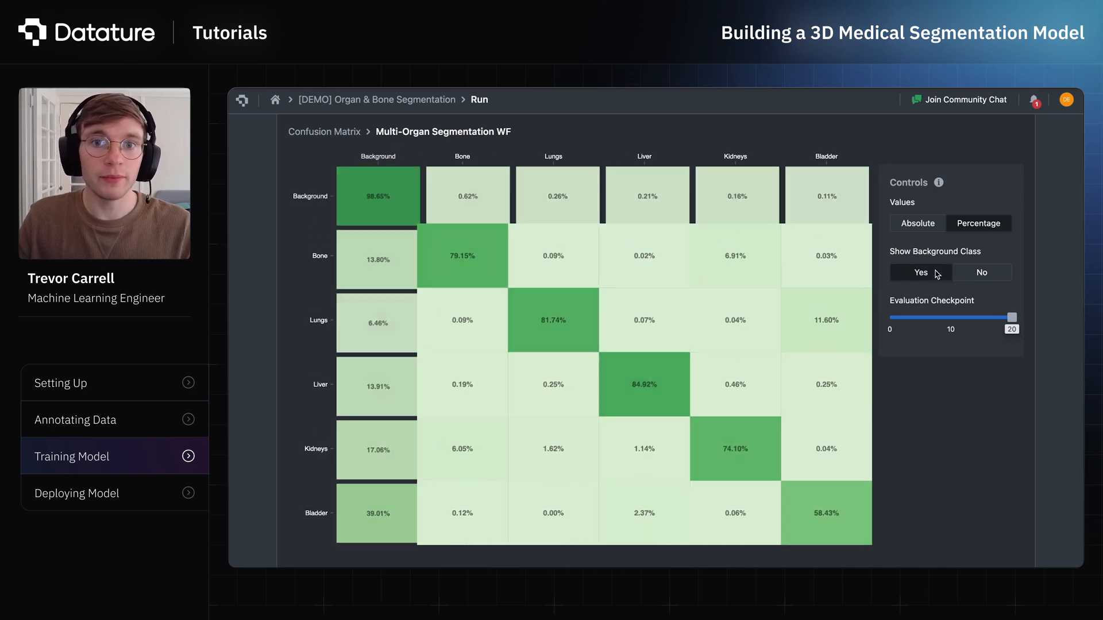
mouse_move(379, 182)
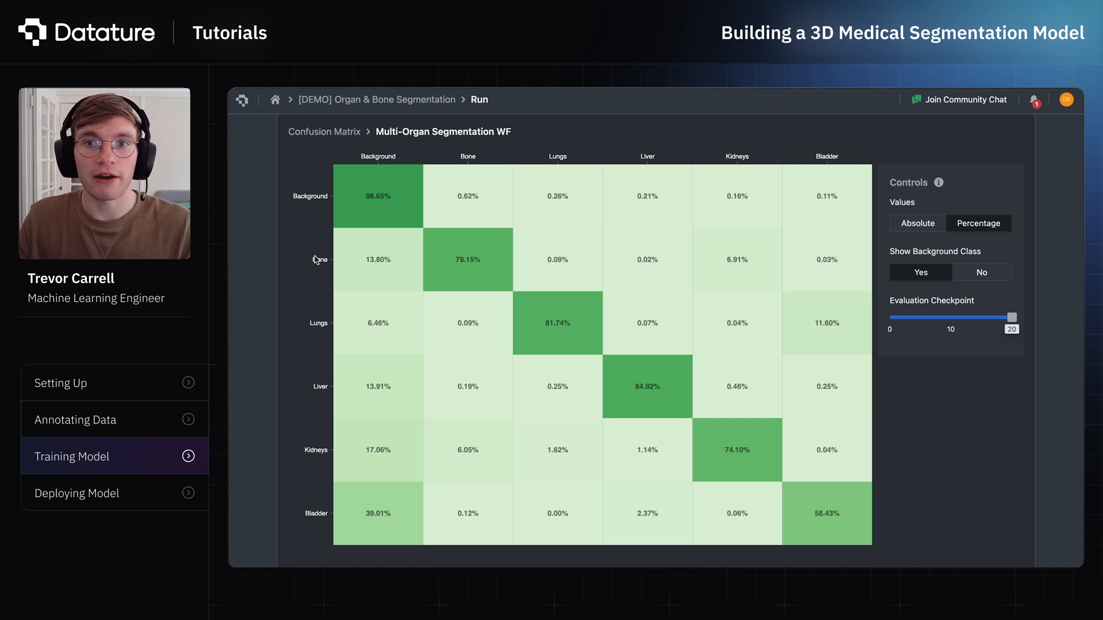
Look through the run's training logs with the losses of each step
scroll(316, 260, up, 3)
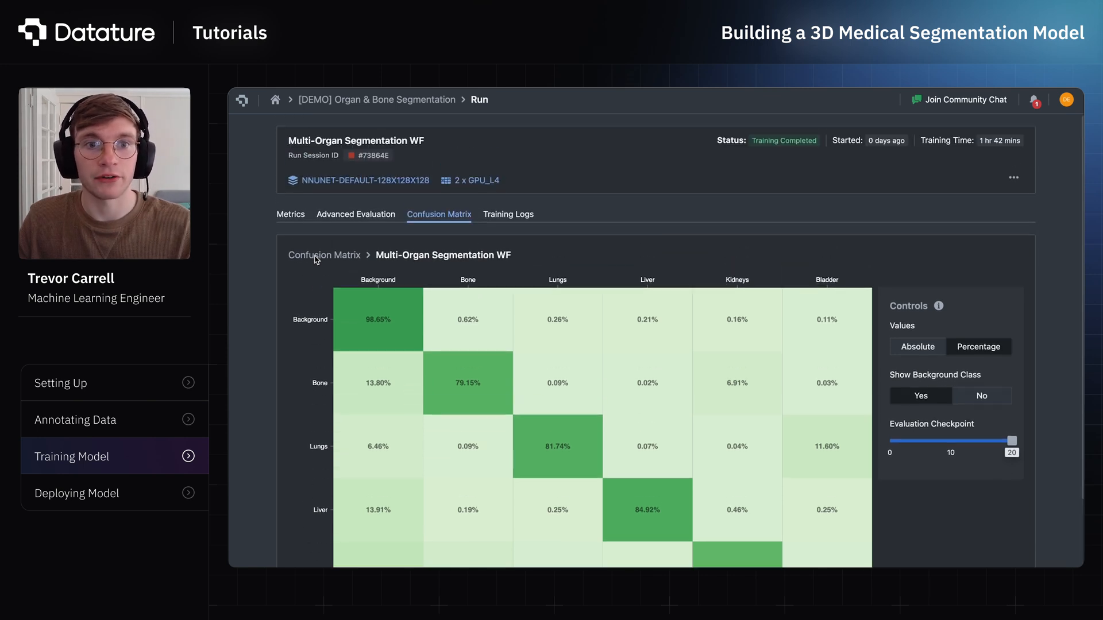
click(505, 218)
scroll(675, 272, down, 12)
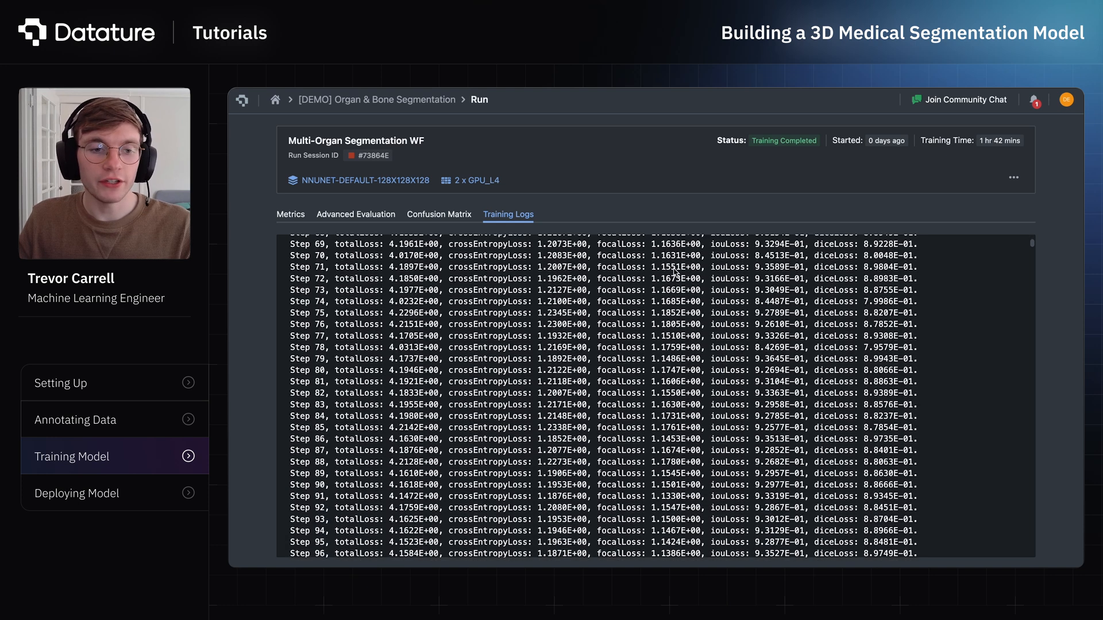
scroll(675, 272, up, 12)
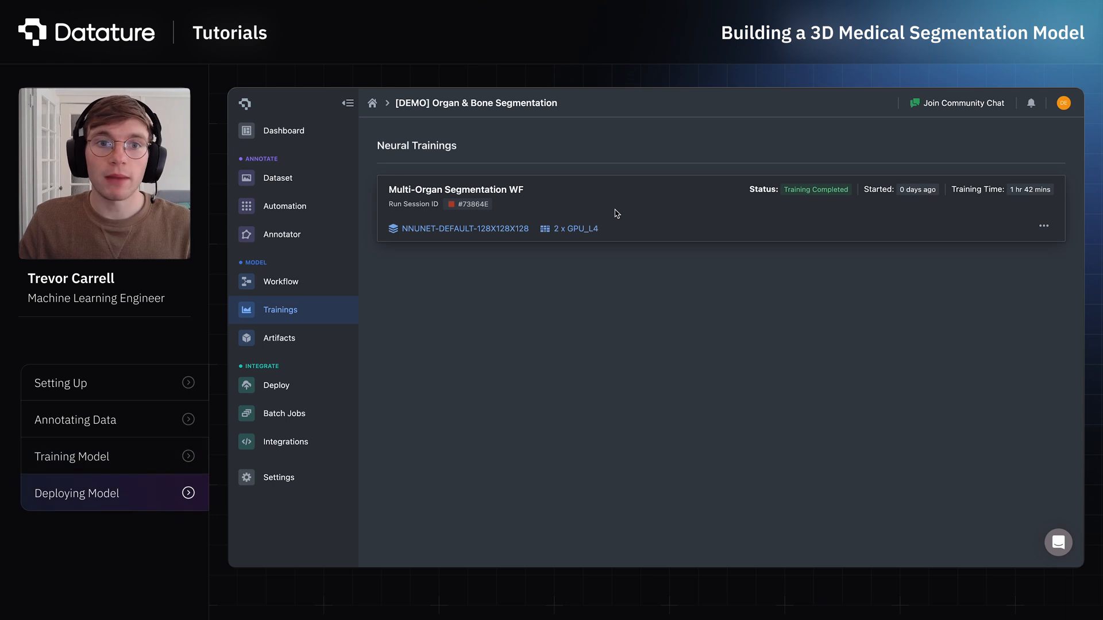
Generate an ONNX model export from the Multi-Organ Segmentation WF artifact at ckpt-20
click(316, 346)
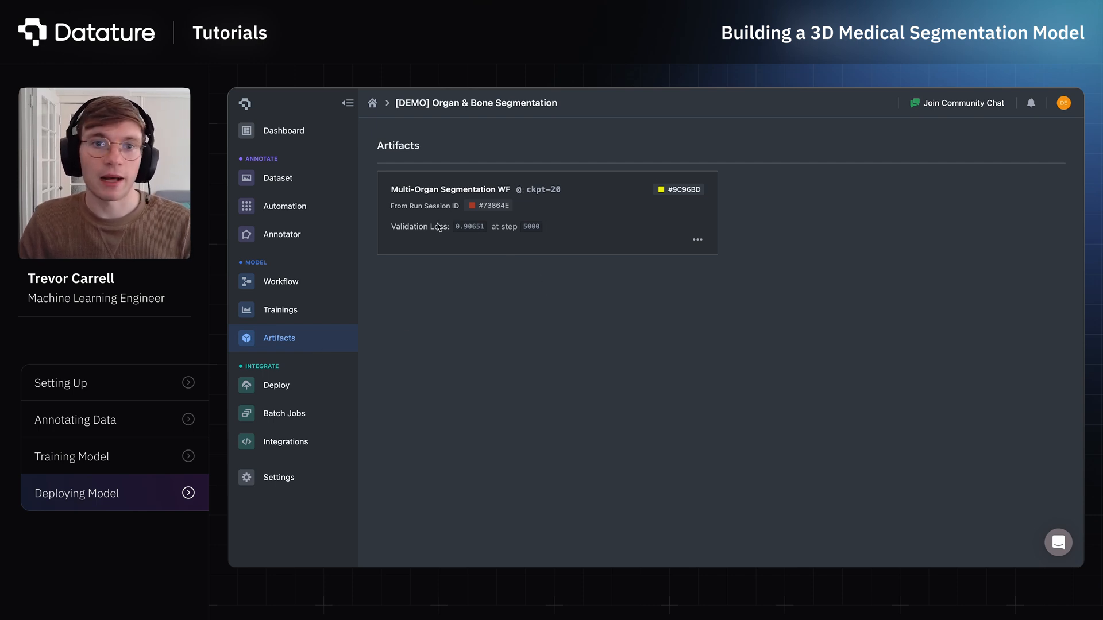
click(697, 240)
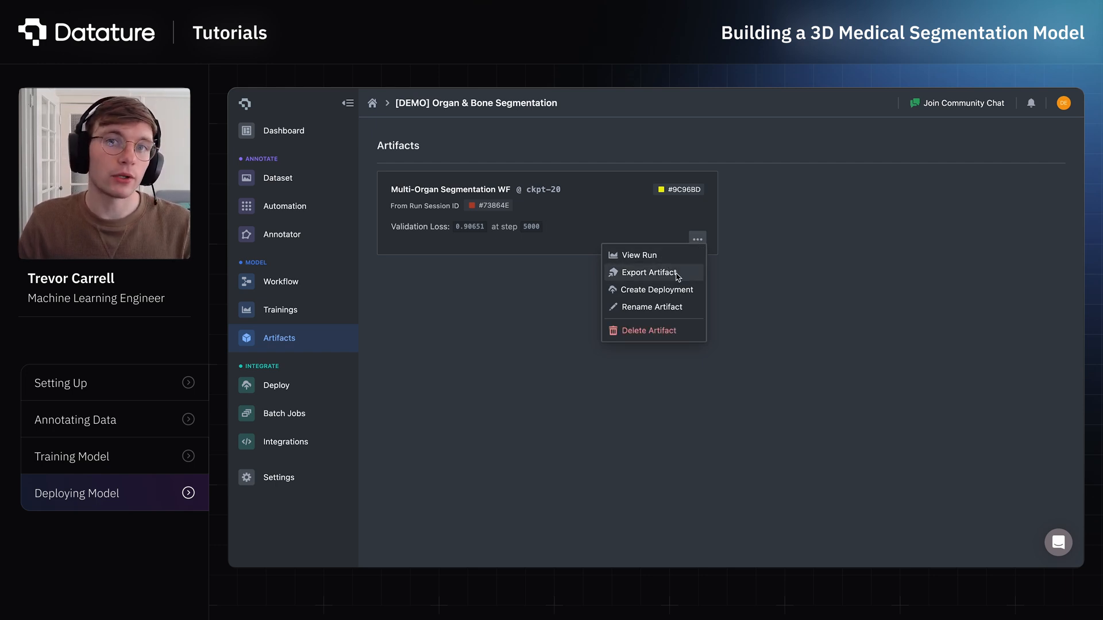
click(678, 277)
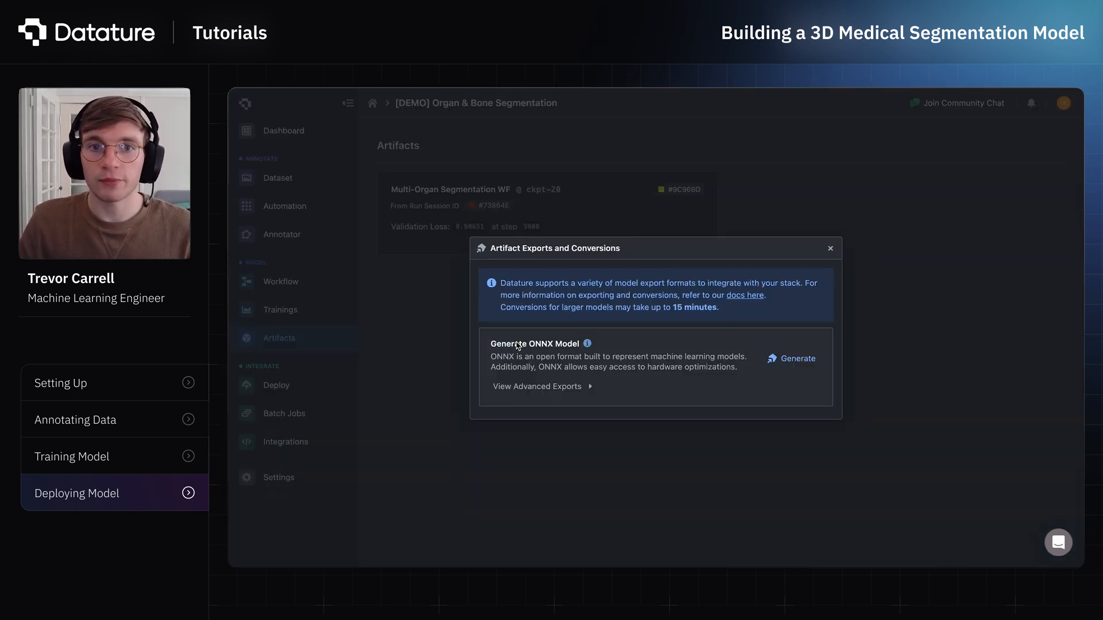
mouse_move(567, 389)
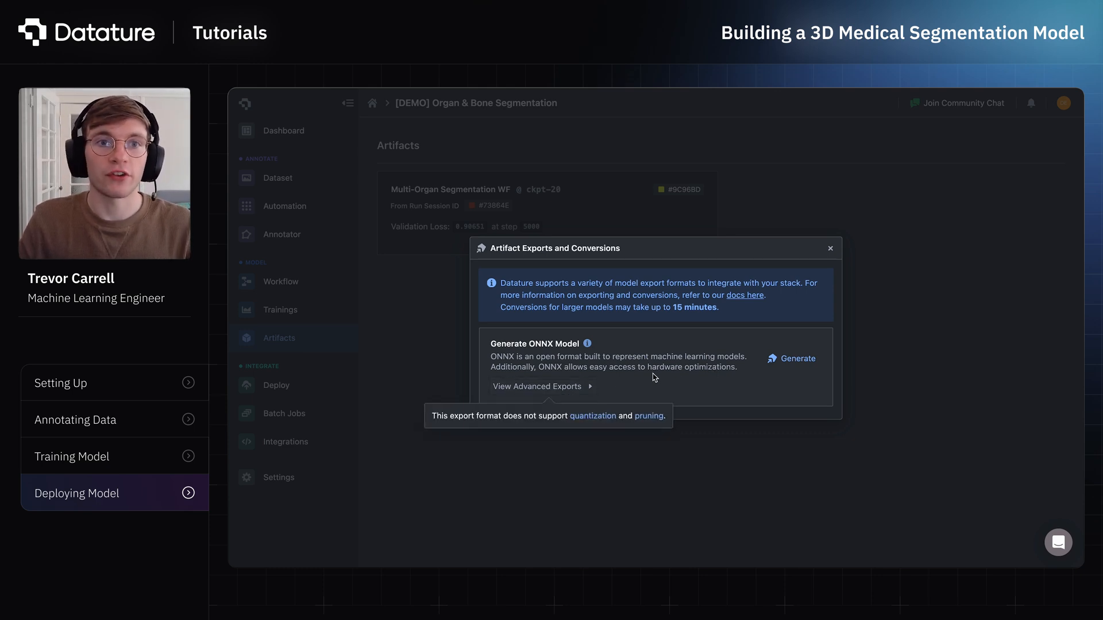
click(800, 359)
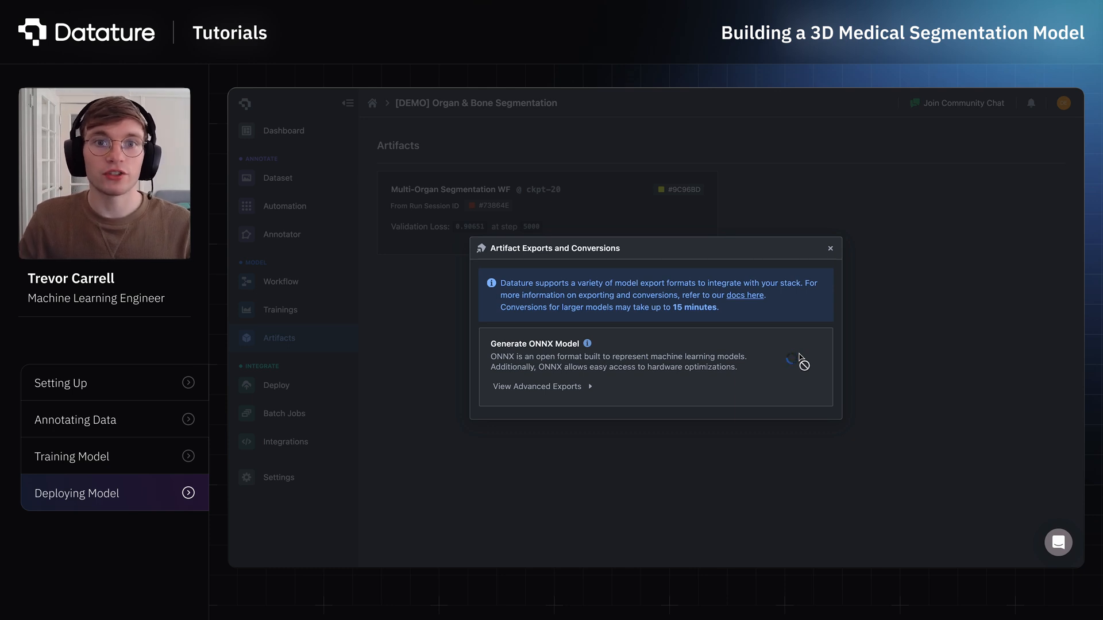
click(830, 249)
Start a deployment from the artifact and follow its prompt to the project's API Keys
click(697, 239)
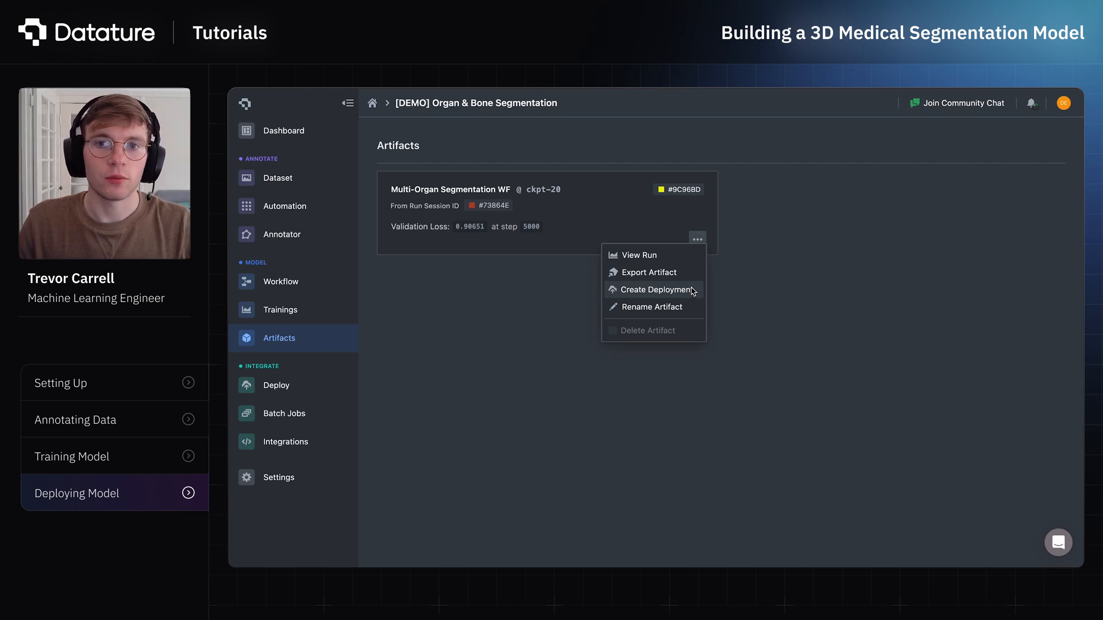
click(693, 291)
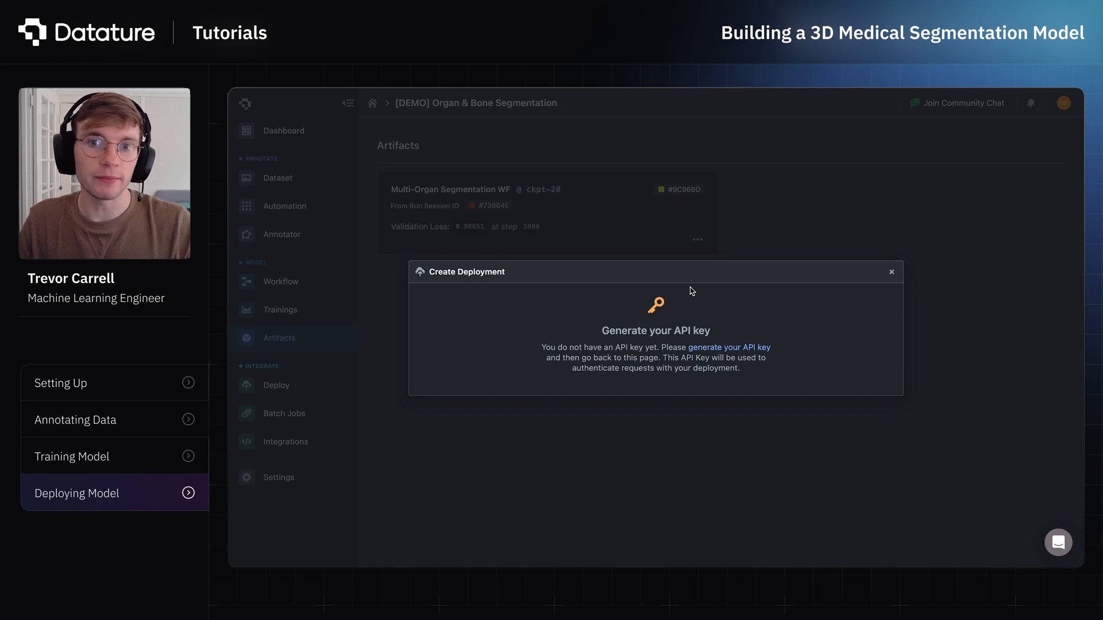
click(704, 350)
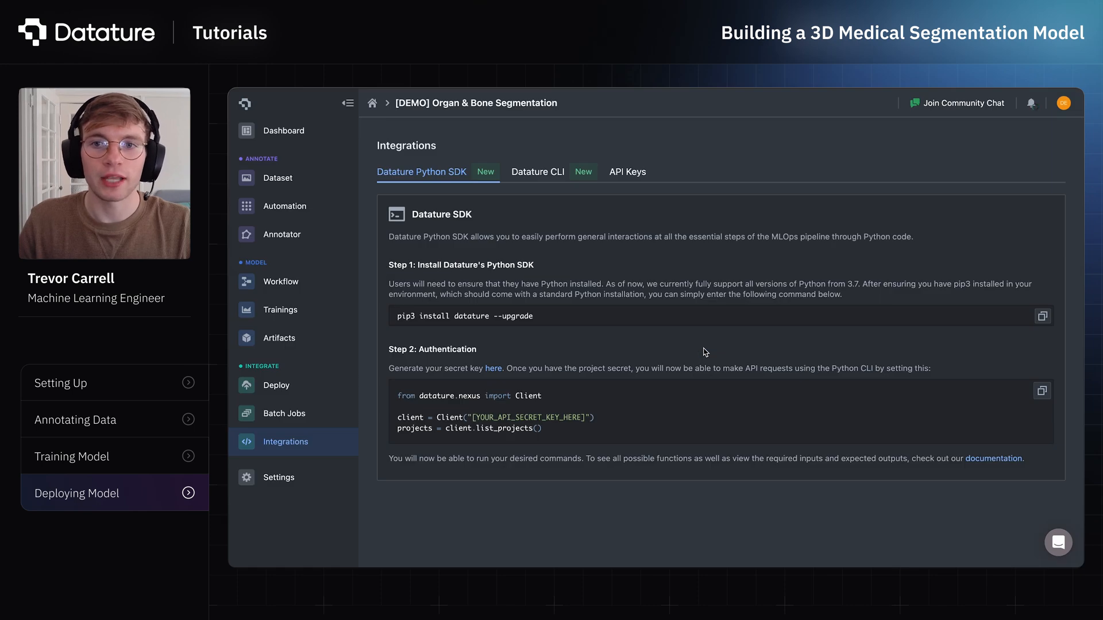
click(637, 177)
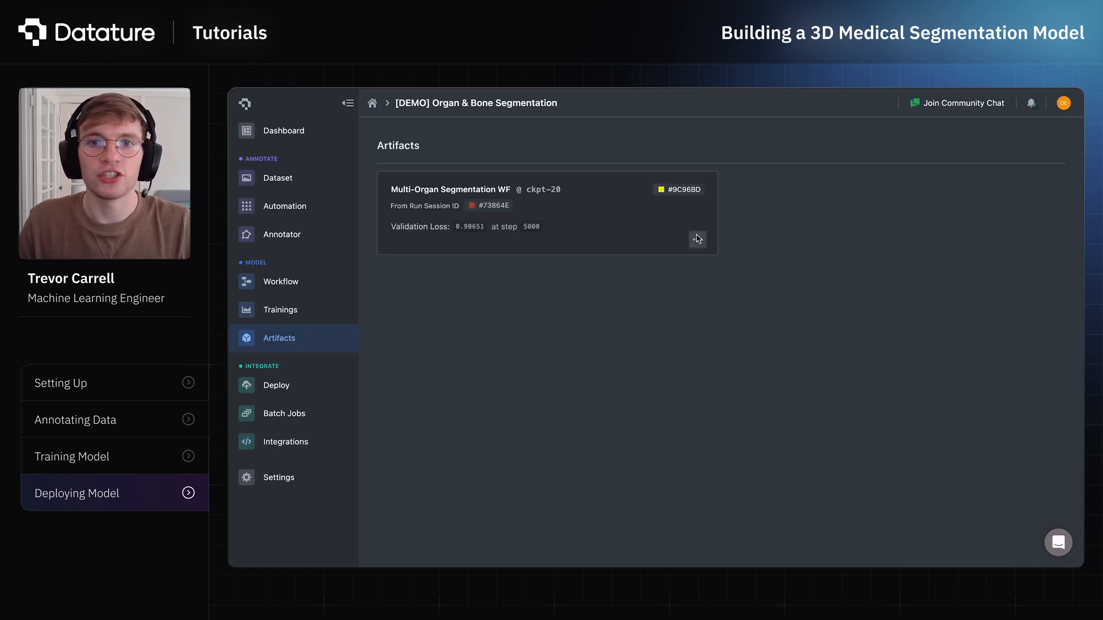
Create a deployment from the Multi-Organ Segmentation WF artifact and name it multi-organ-seg
click(697, 239)
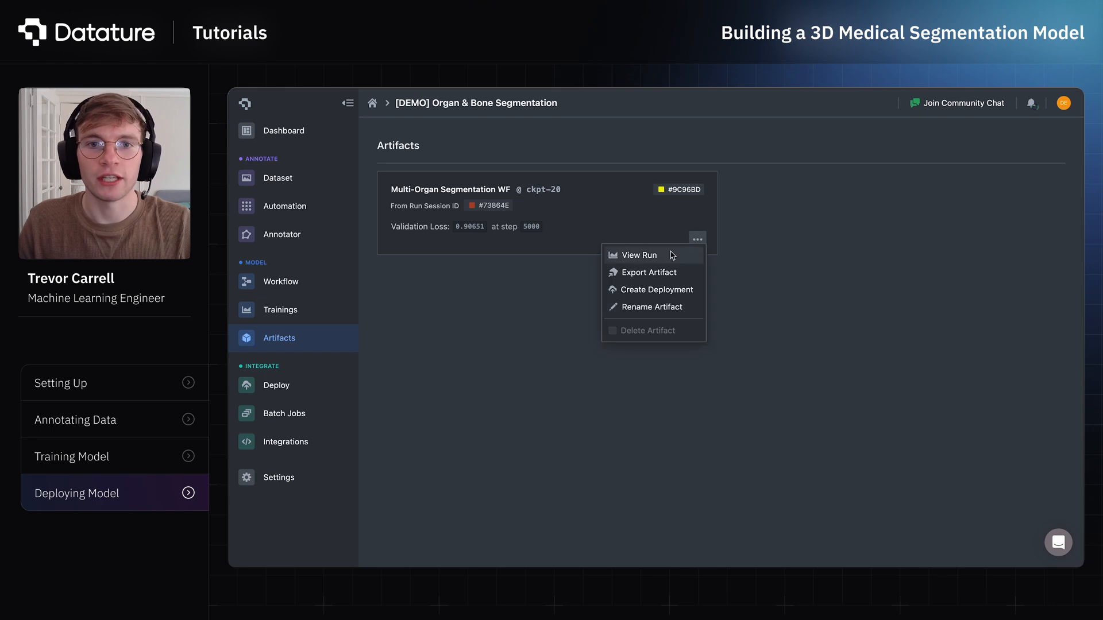
click(676, 294)
click(657, 231)
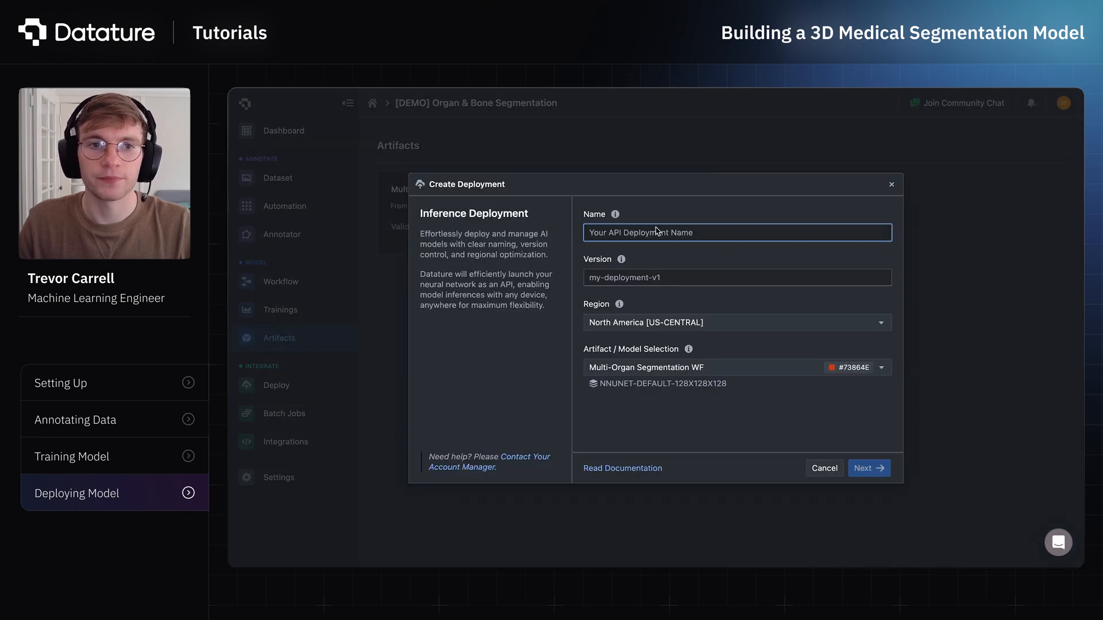
text(multi-rogan)
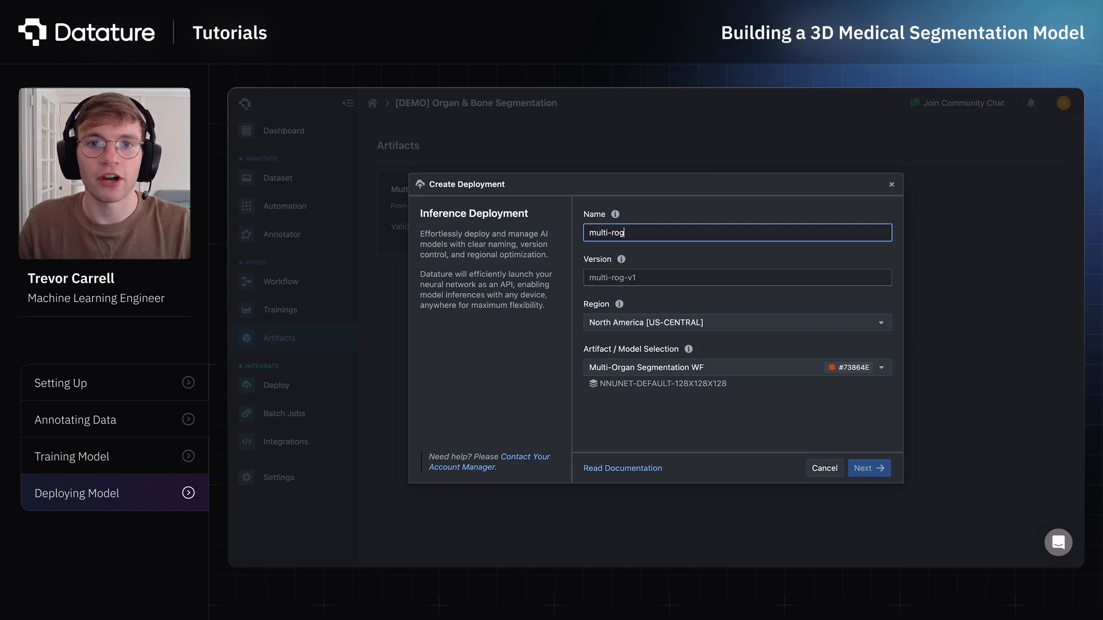
key(BackSpace)
key(BackSpace)
key(BackSpace)
key(BackSpace)
key(BackSpace)
text(or)
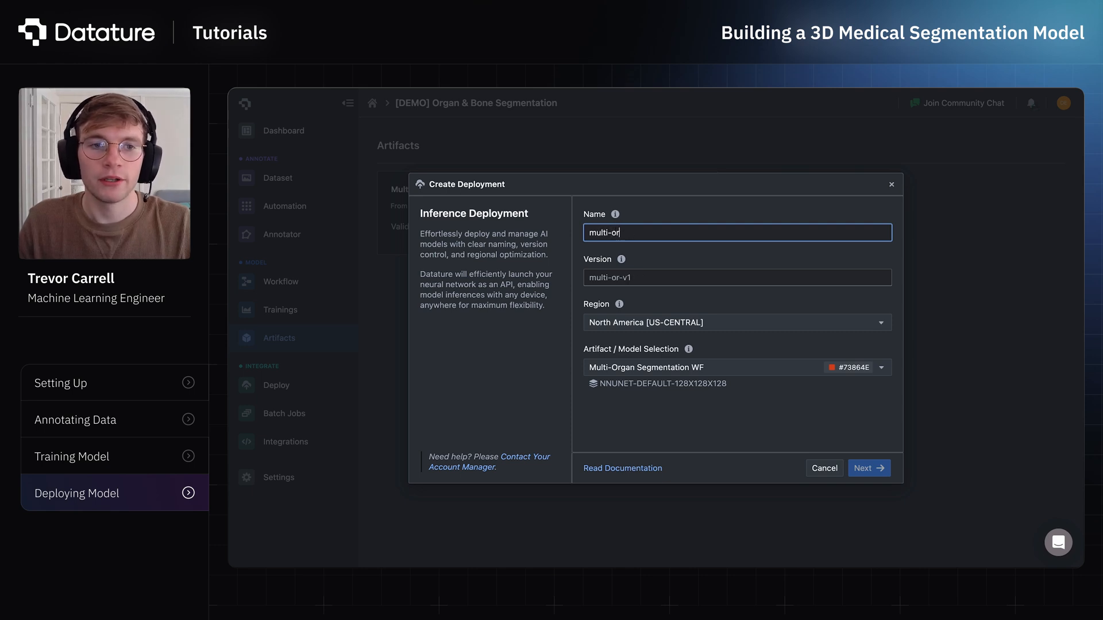
text(gan-seg)
key(Tab)
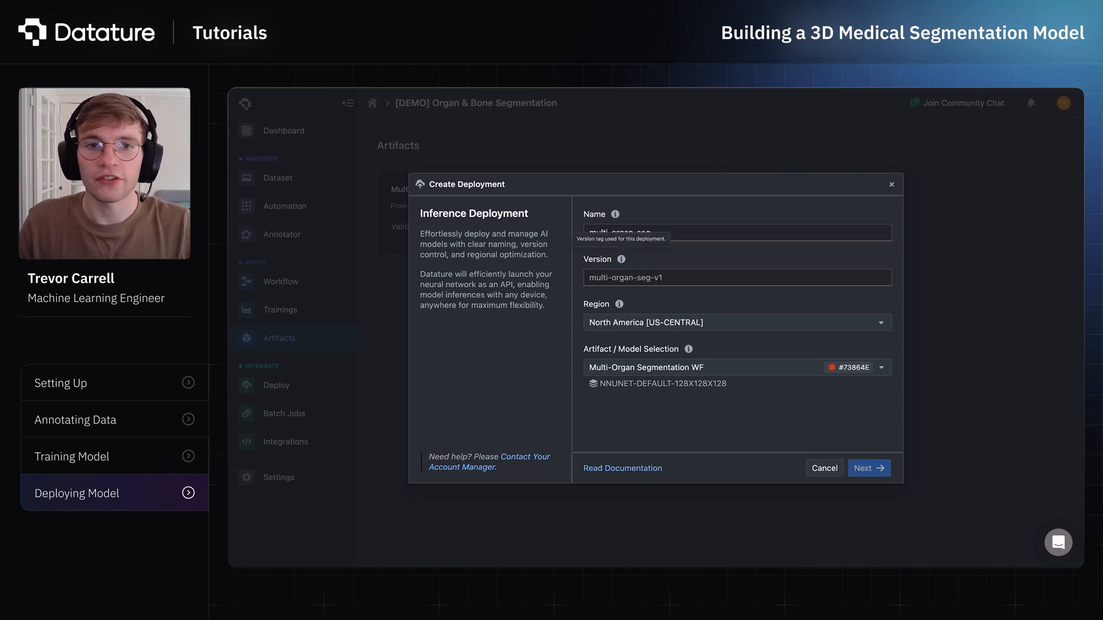
Set the deployment version to multi-organ-seg-v1, keeping the North America [US-CENTRAL] region and the Multi-Organ Segmentation WF artifact
double_click(667, 232)
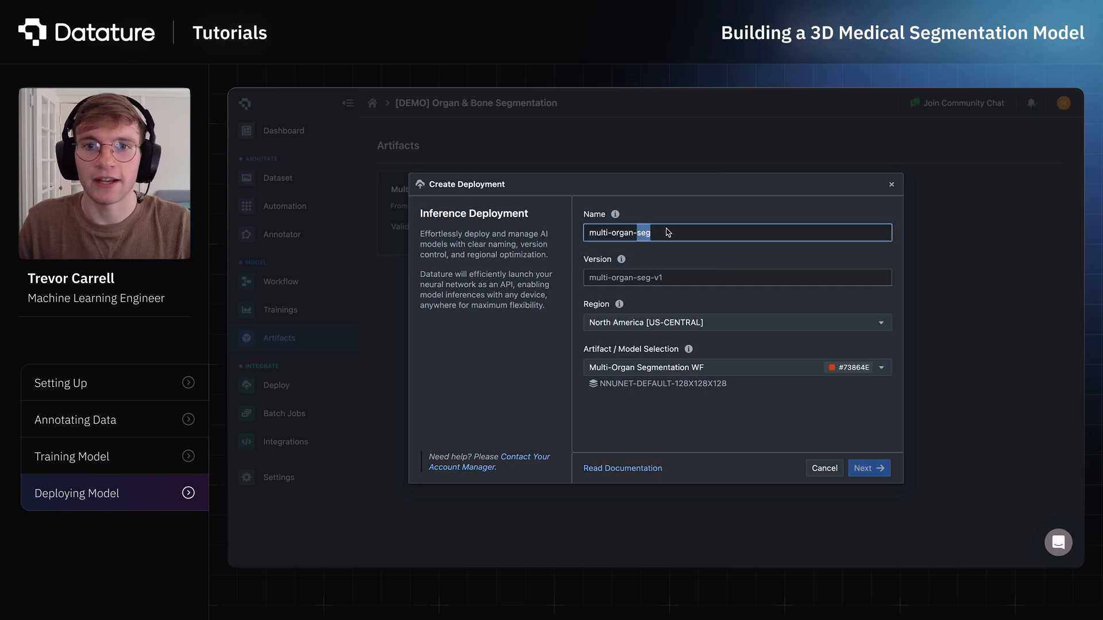
click(654, 278)
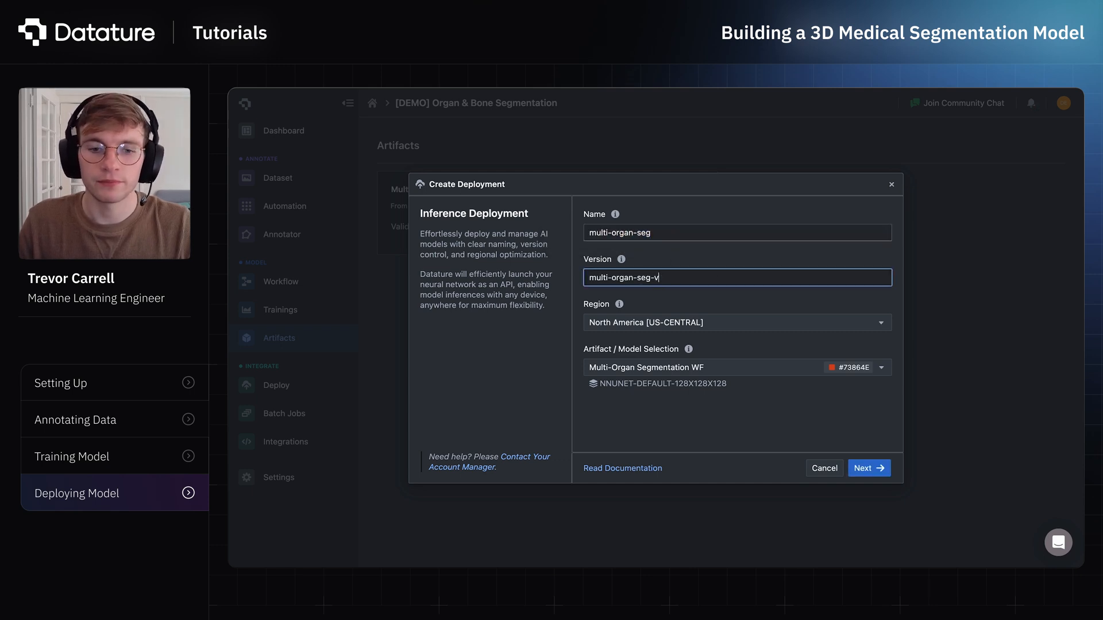
click(675, 319)
click(707, 317)
click(706, 369)
click(712, 370)
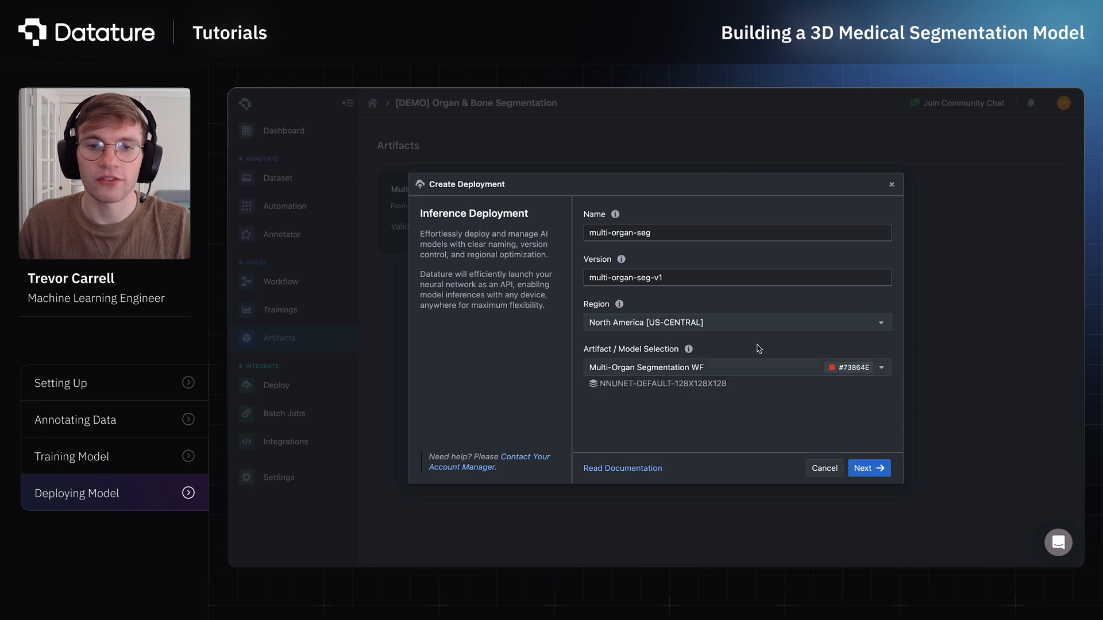
click(868, 468)
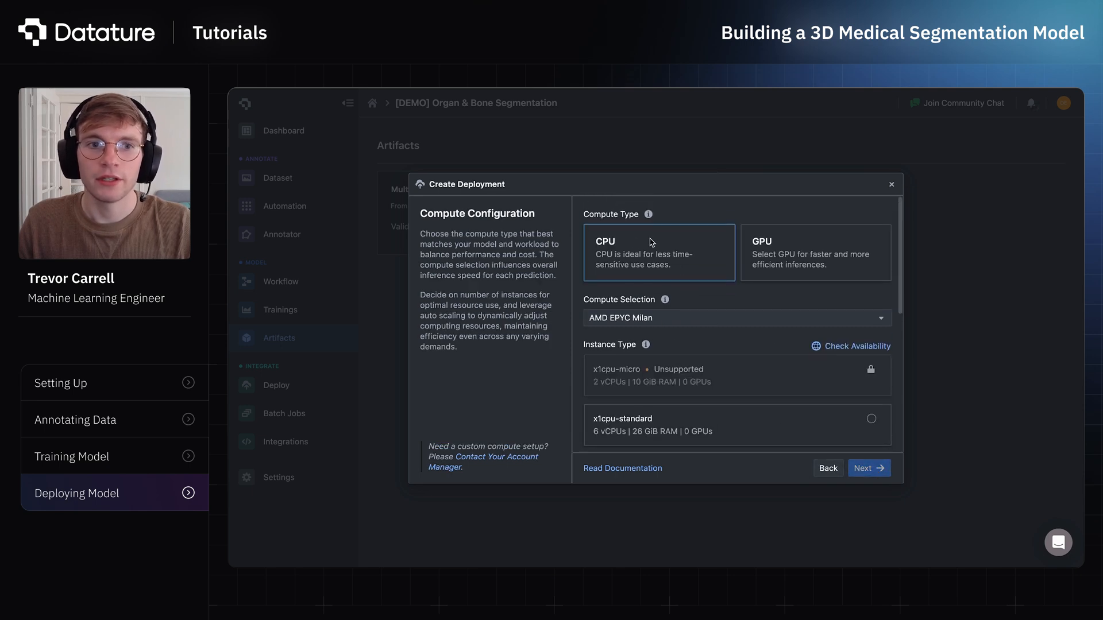
Configure the deployment's compute as CPU with the x1cpu-large instance type, fixed scaling and 1 instance
scroll(717, 325, down, 5)
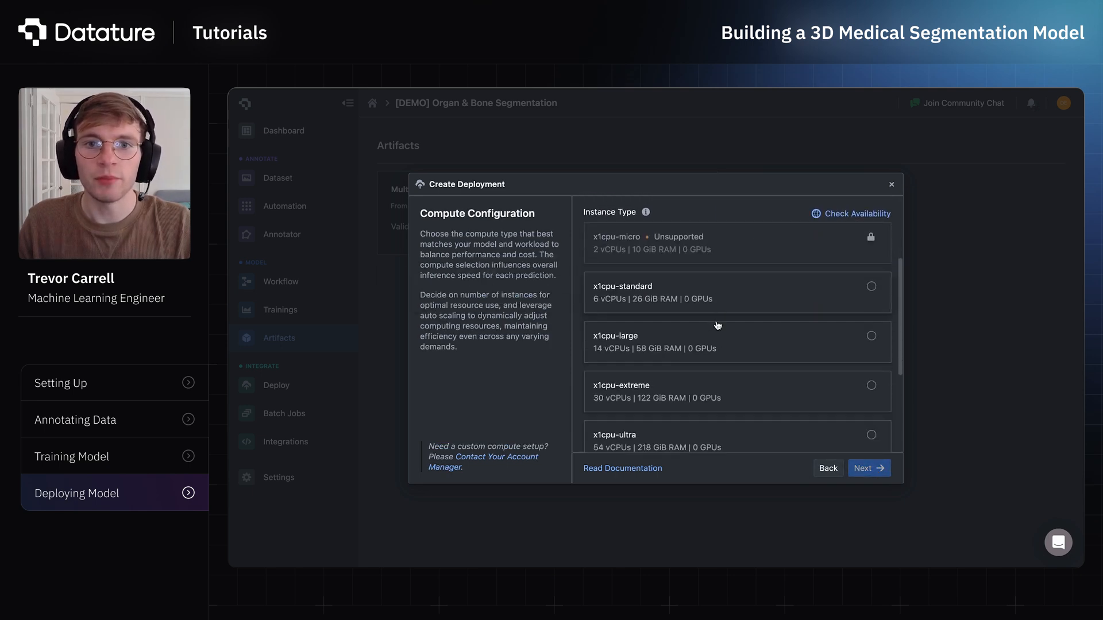
scroll(717, 325, up, 3)
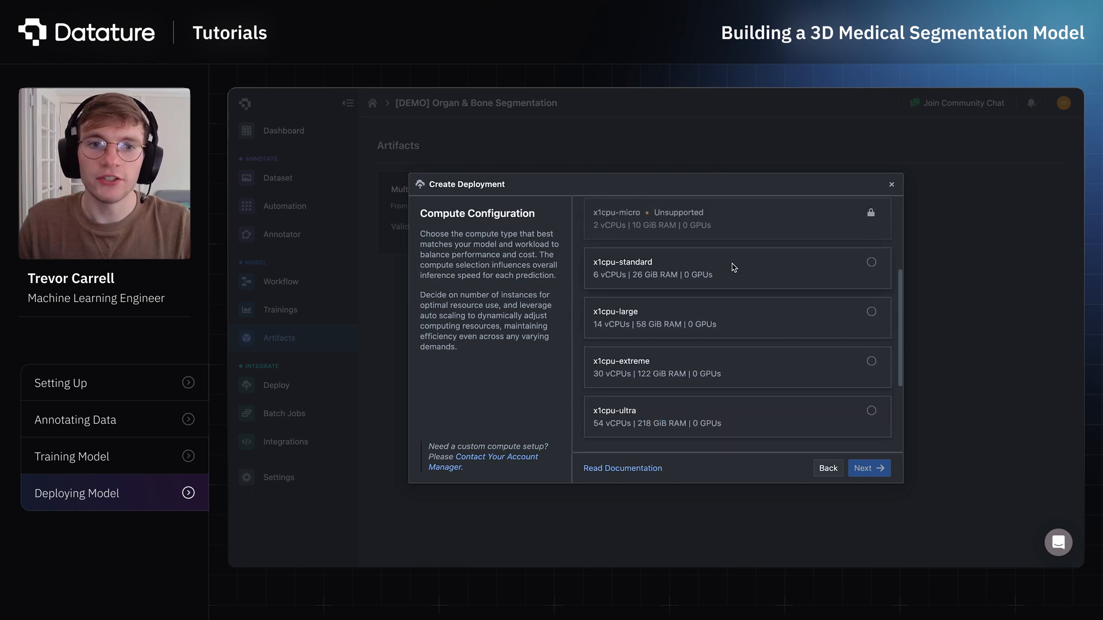
click(735, 320)
scroll(751, 378, down, 3)
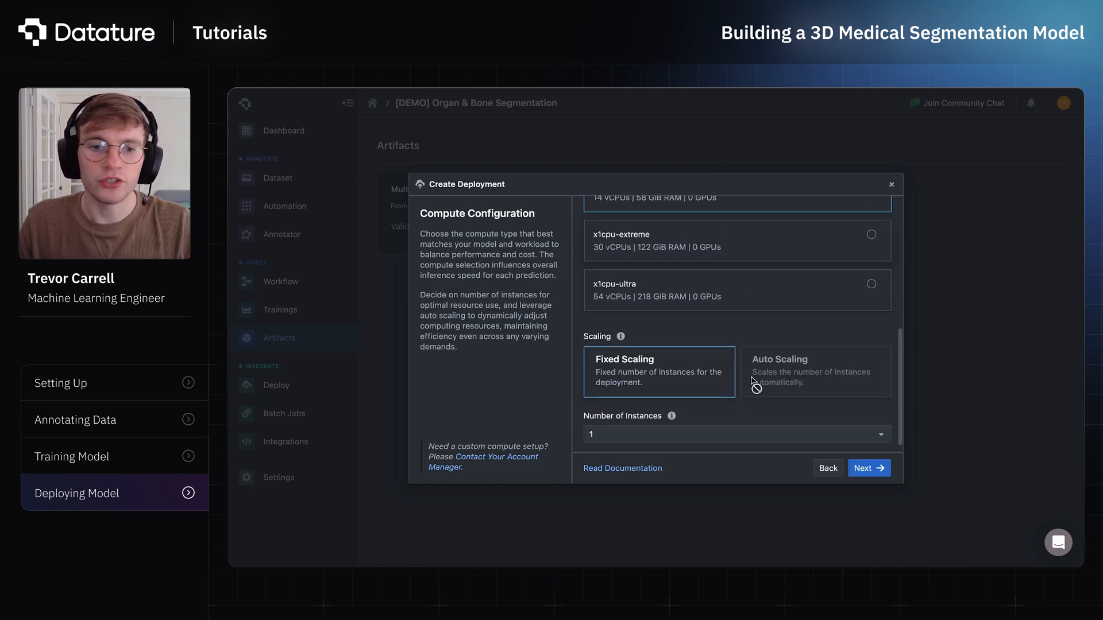
click(869, 467)
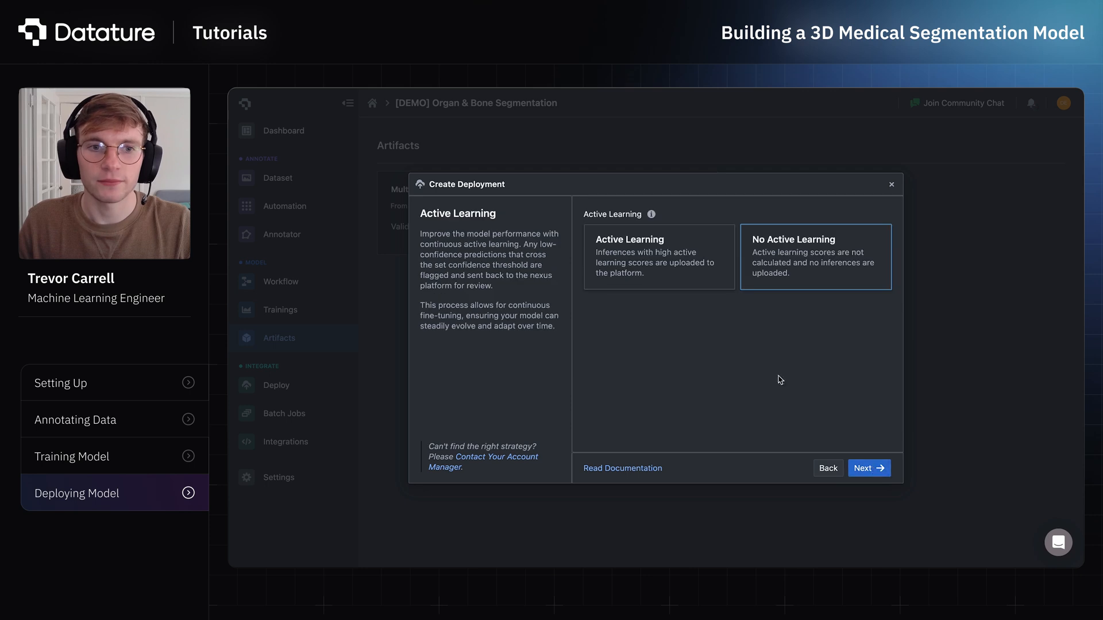
Enable active learning for the deployment with the Entropy Score strategy and an evaluation threshold of 0.84
click(668, 255)
scroll(727, 307, down, 1)
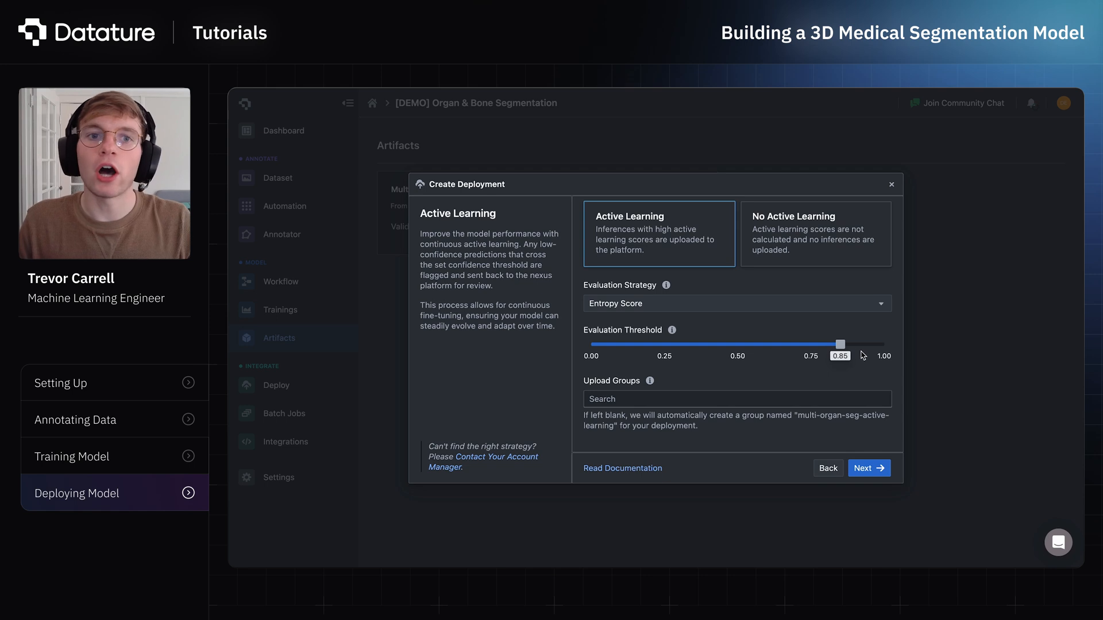
scroll(841, 349, down, 1)
mouse_move(841, 348)
mouse_down()
mouse_move(810, 346)
mouse_move(837, 346)
mouse_up()
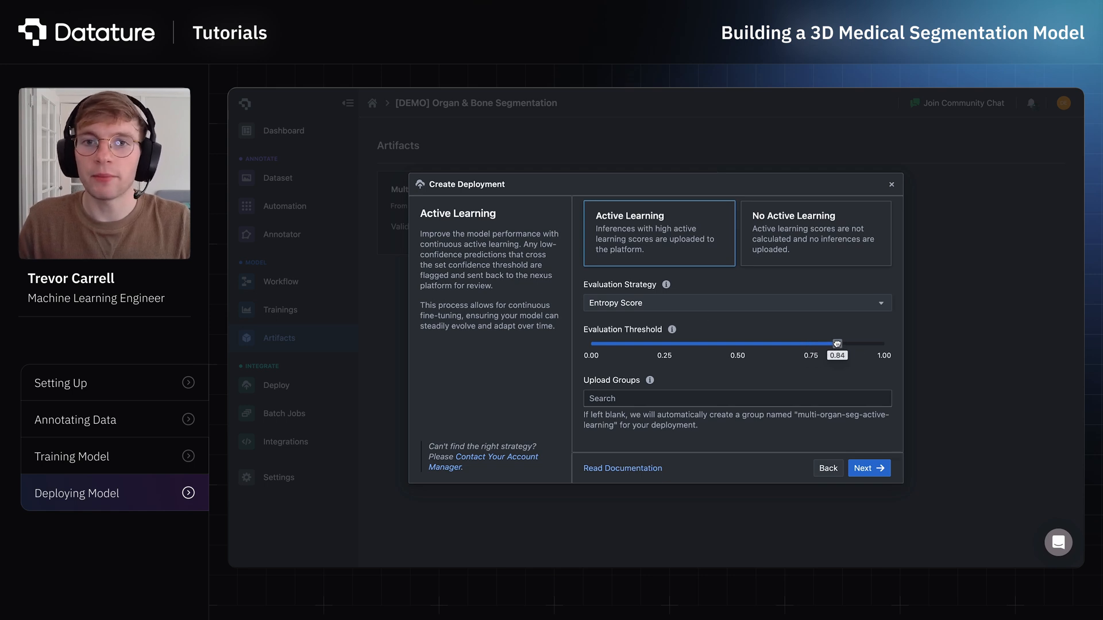
Review the upload group options, leave the group blank and proceed to the deployment's configuration summary
drag(582, 419, 696, 425)
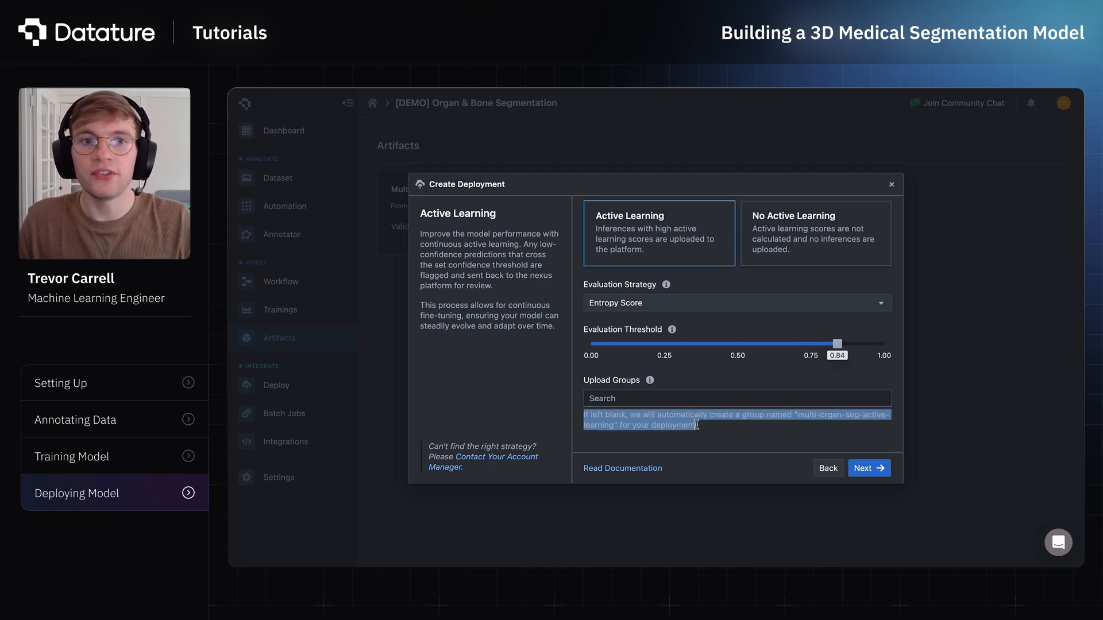
click(703, 428)
drag(794, 415, 856, 427)
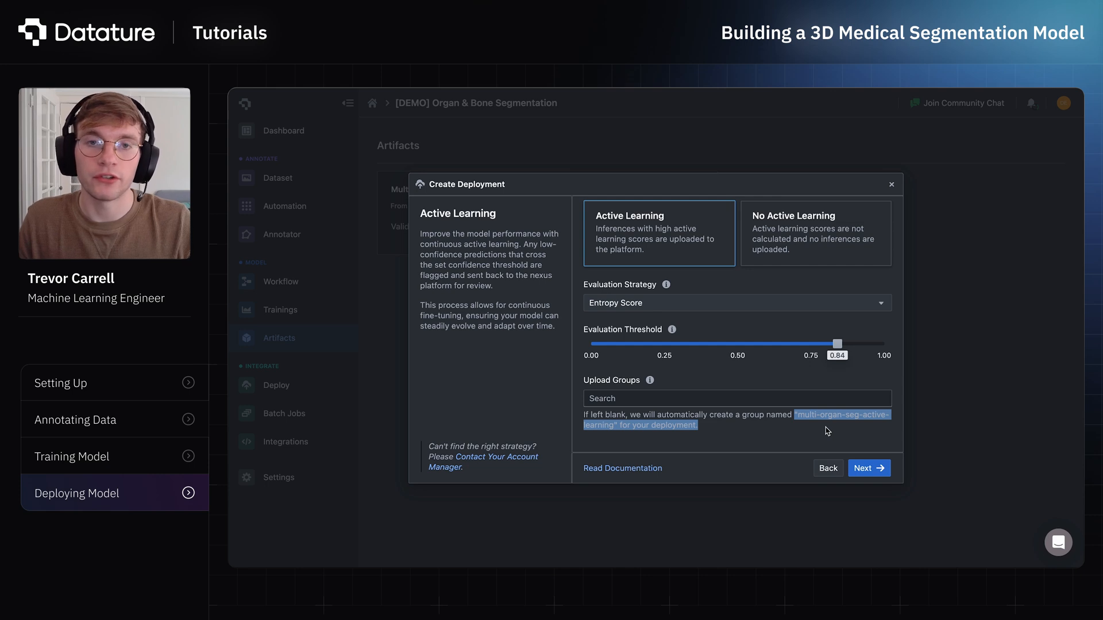
click(632, 399)
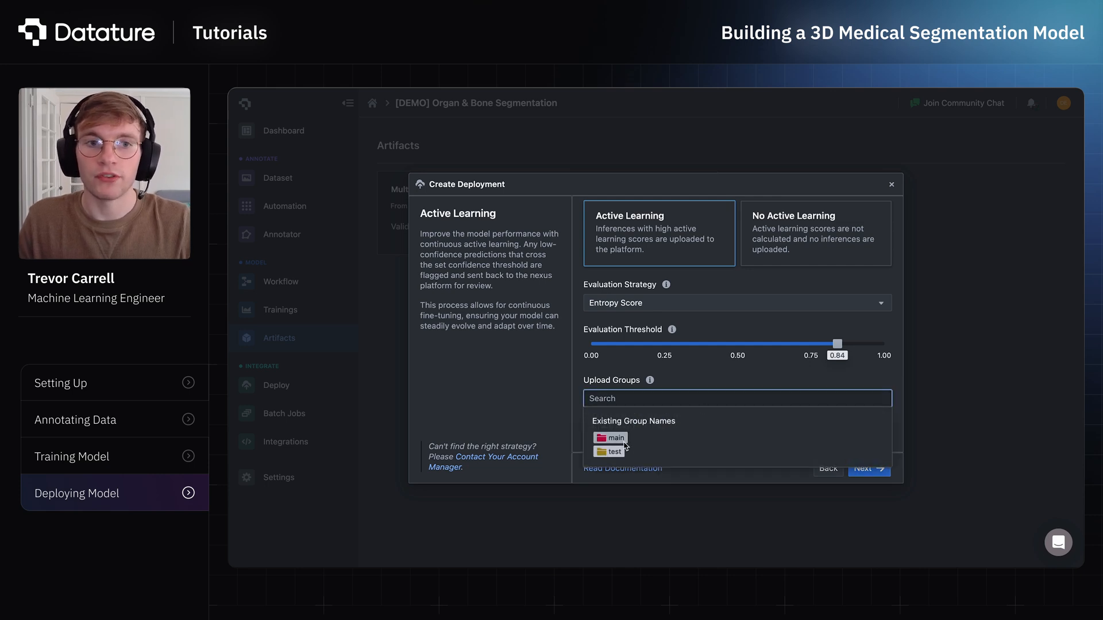
click(707, 380)
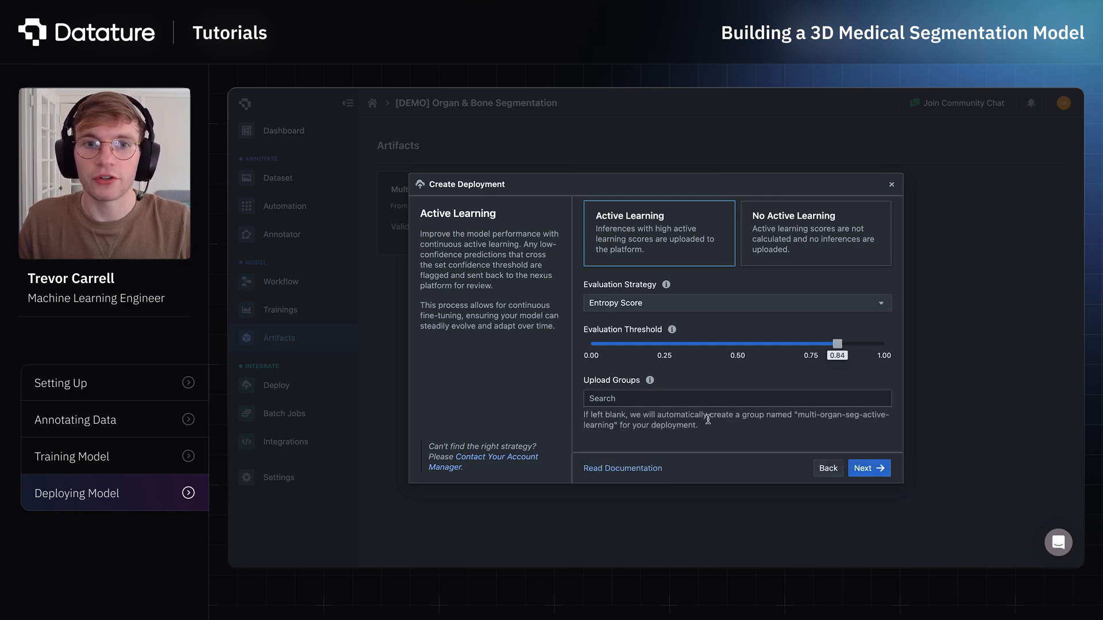
click(870, 469)
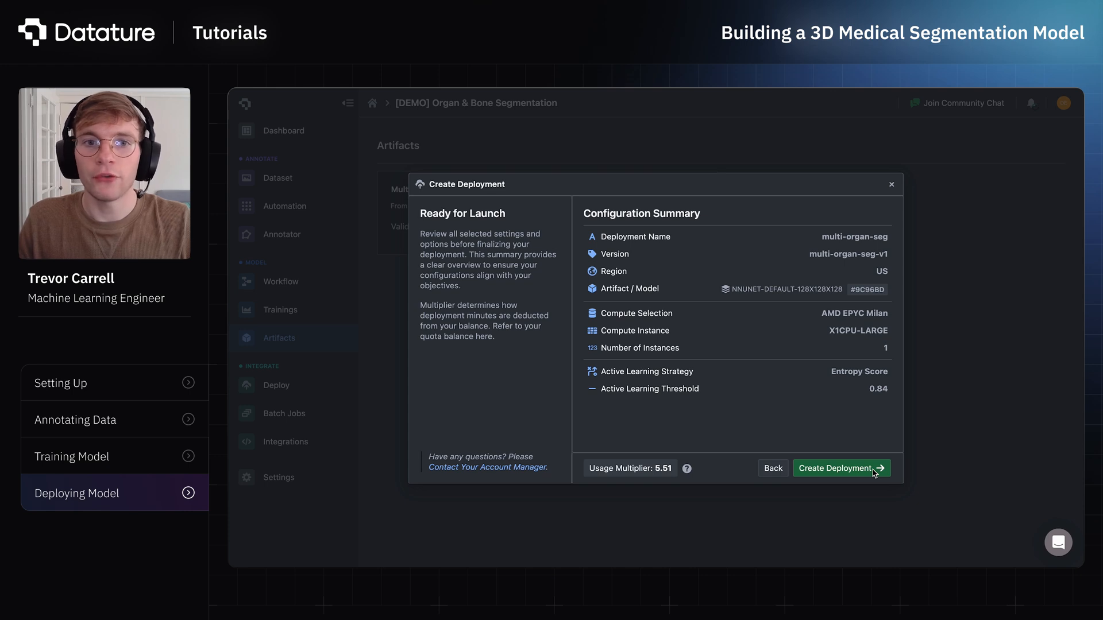